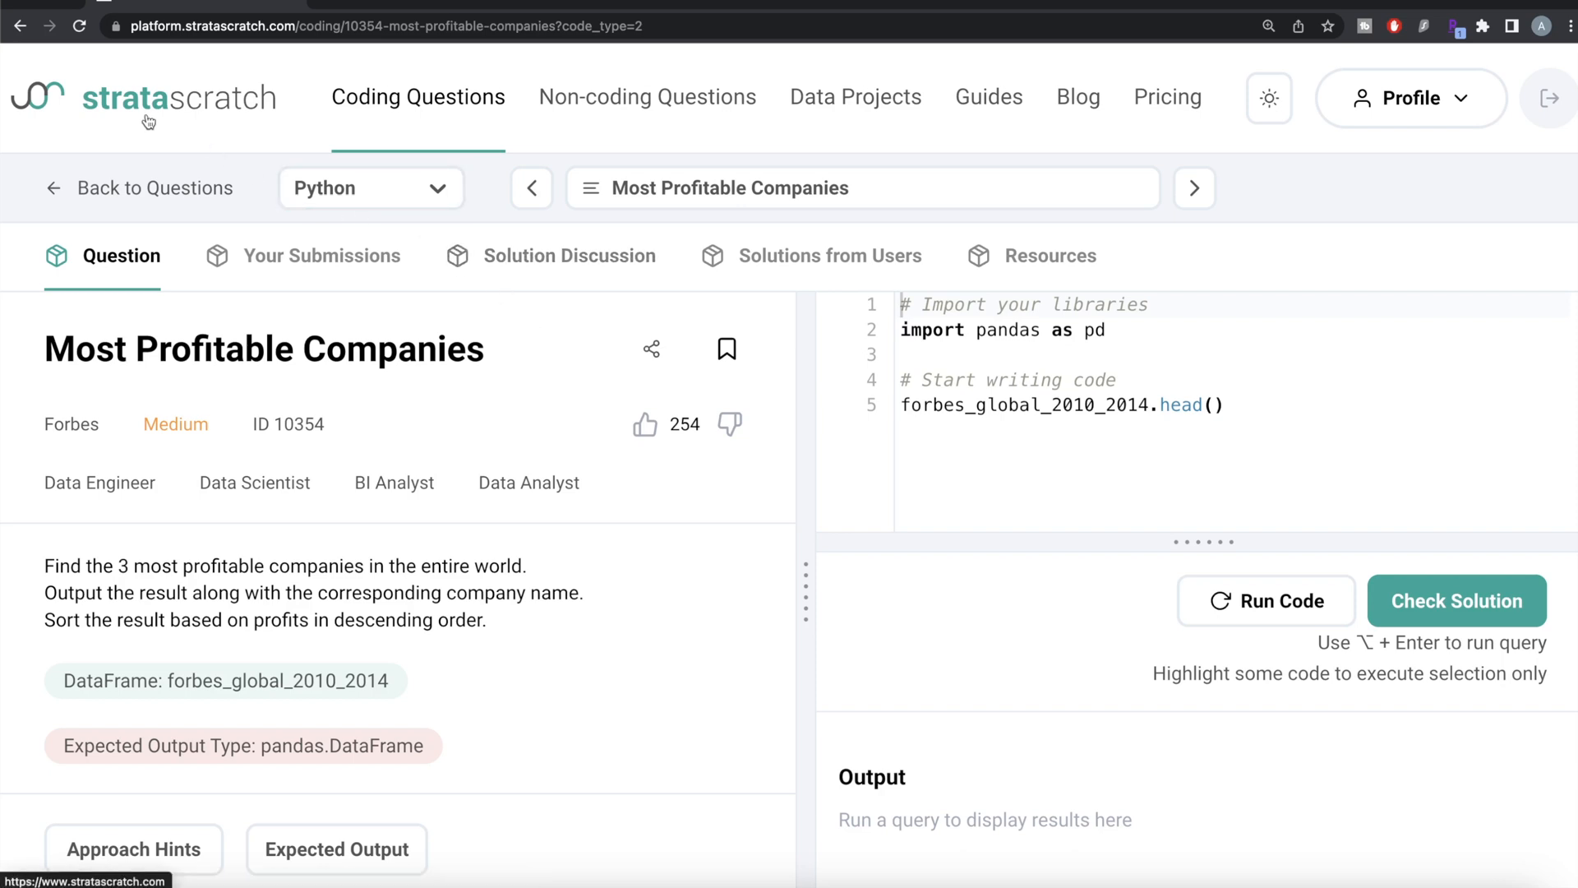
# Step: Keep Python as the language and reveal the expected output plus forbes_global_2010_2014 sample rows
pyautogui.click(370, 188)
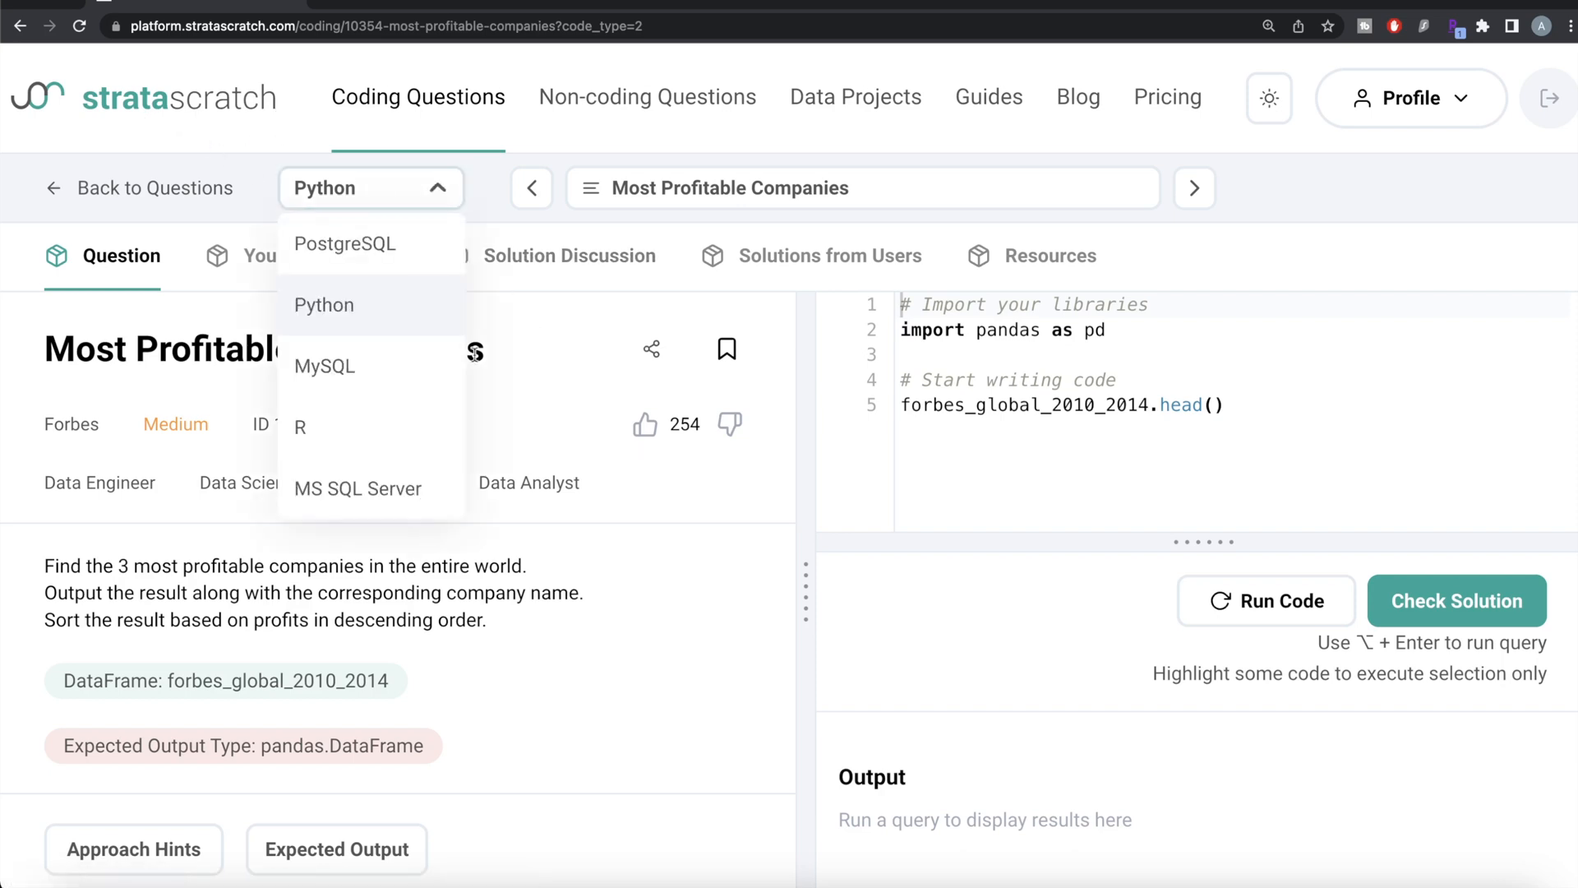
pyautogui.click(565, 322)
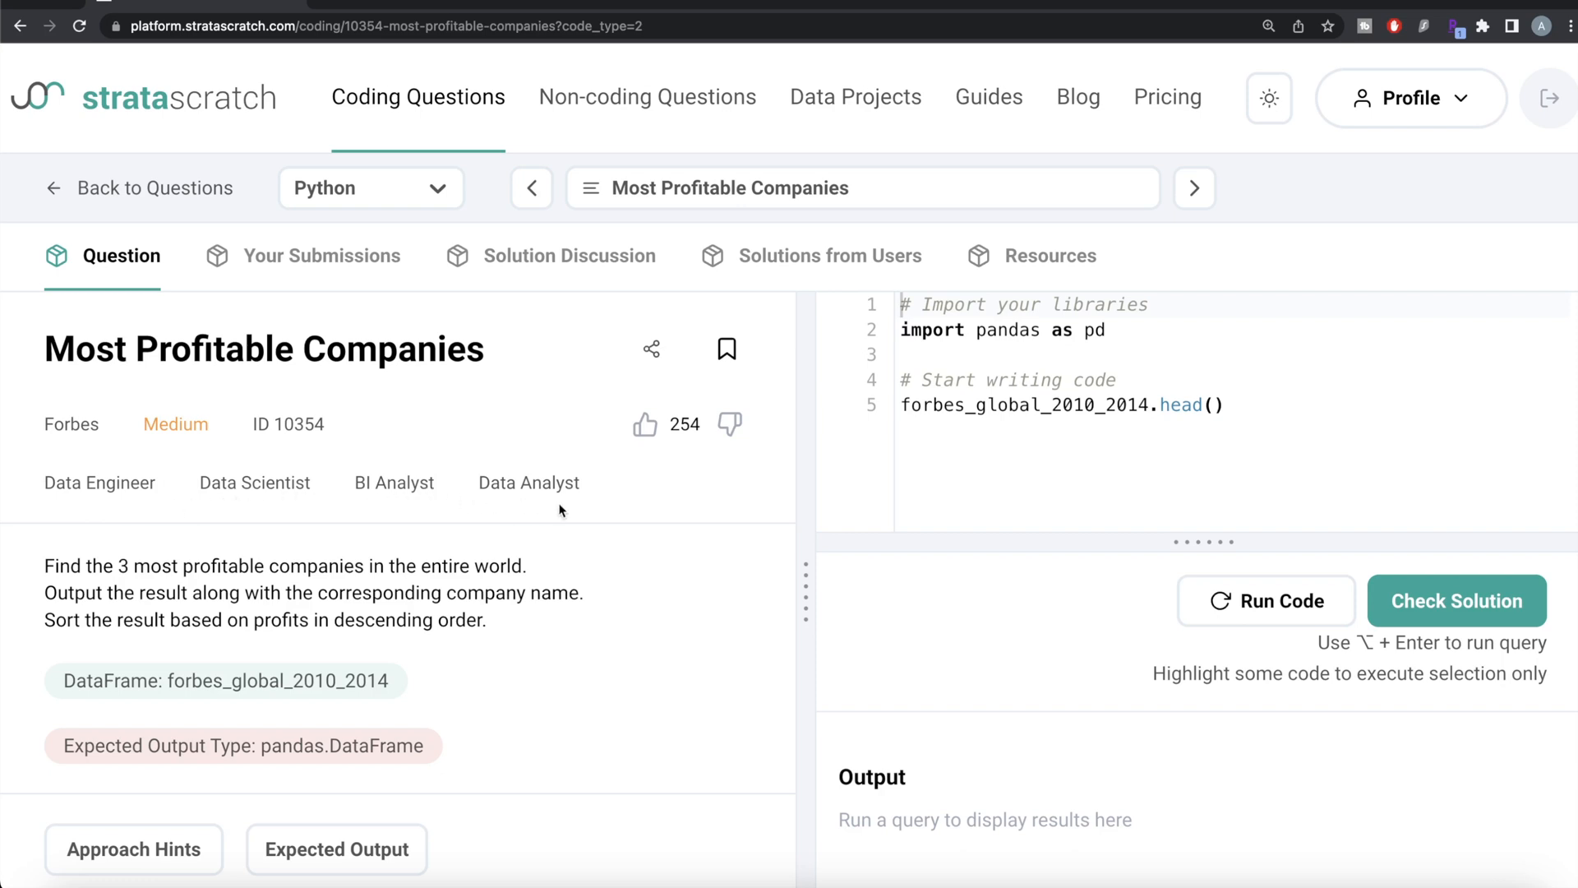
pyautogui.scroll(-4, 559, 510)
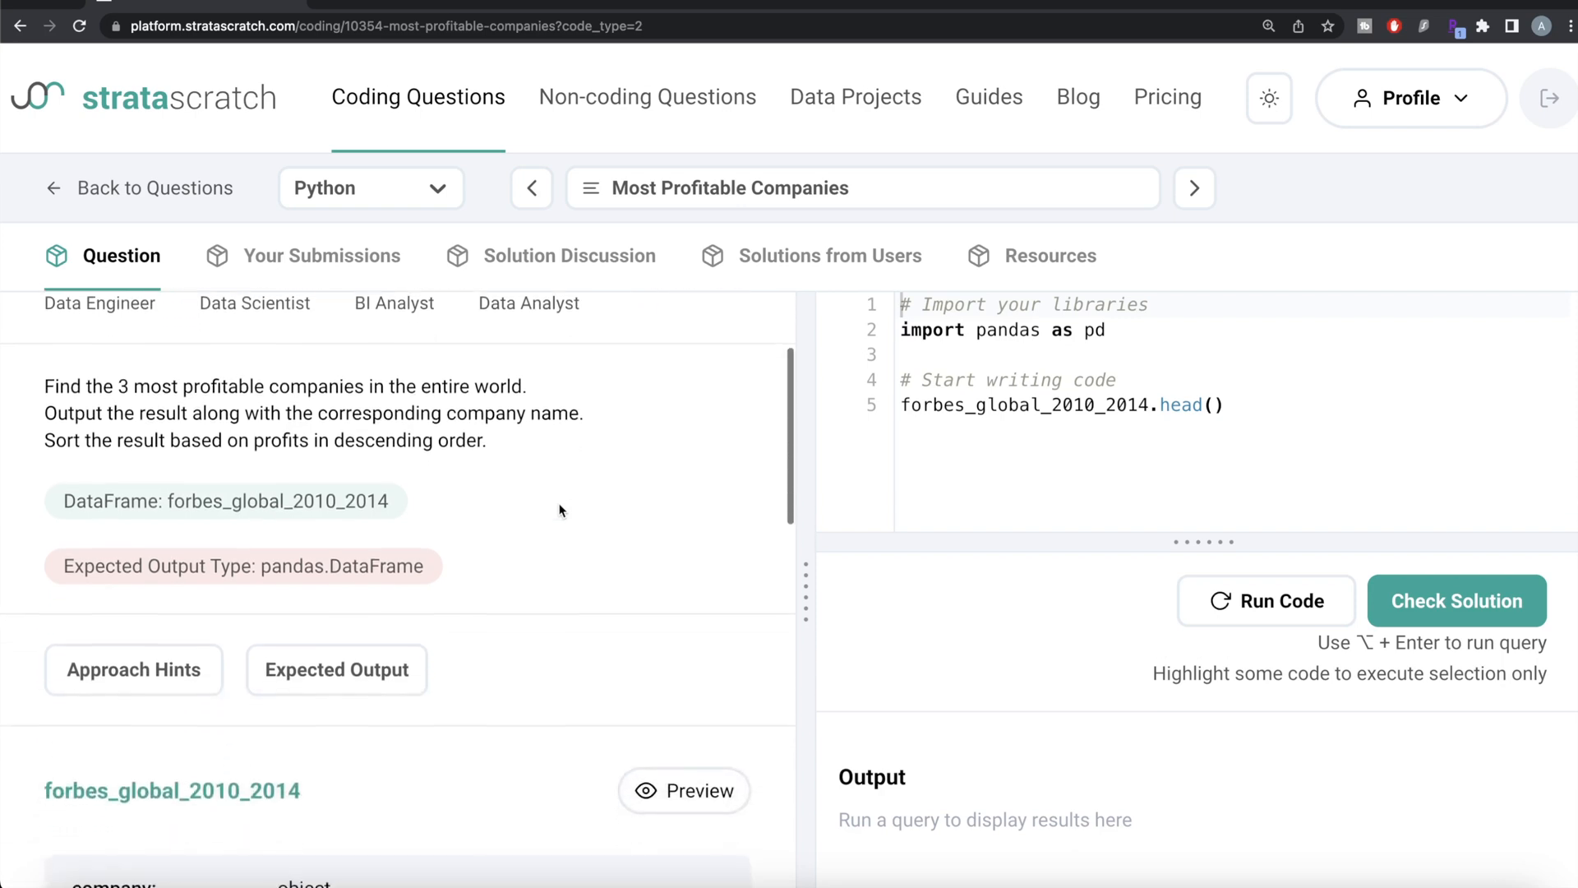
pyautogui.scroll(-3, 560, 509)
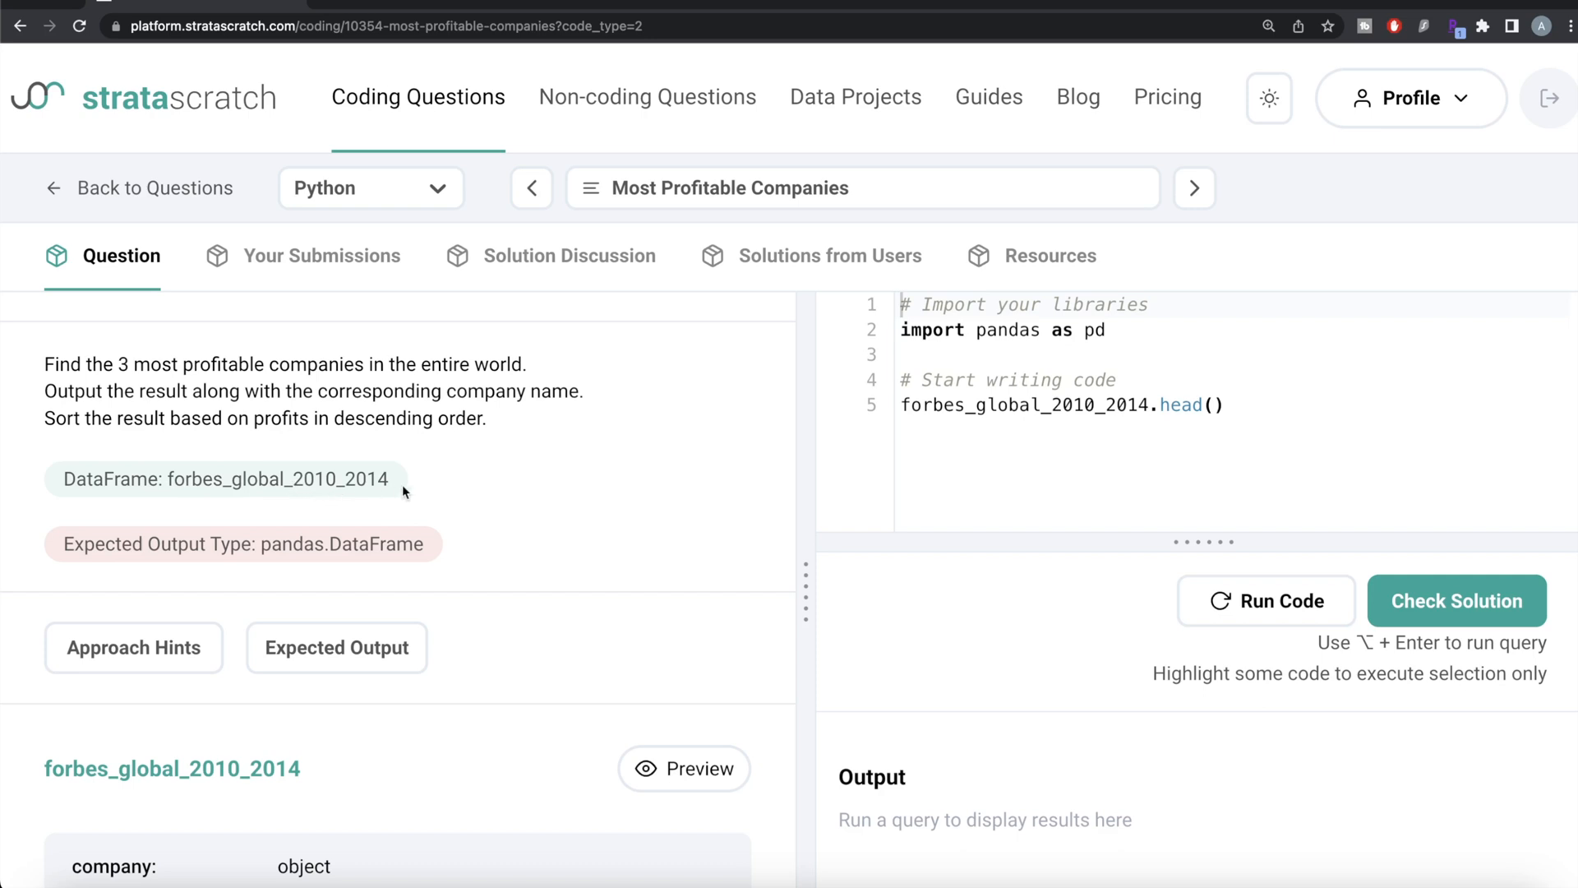
pyautogui.scroll(-1, 403, 484)
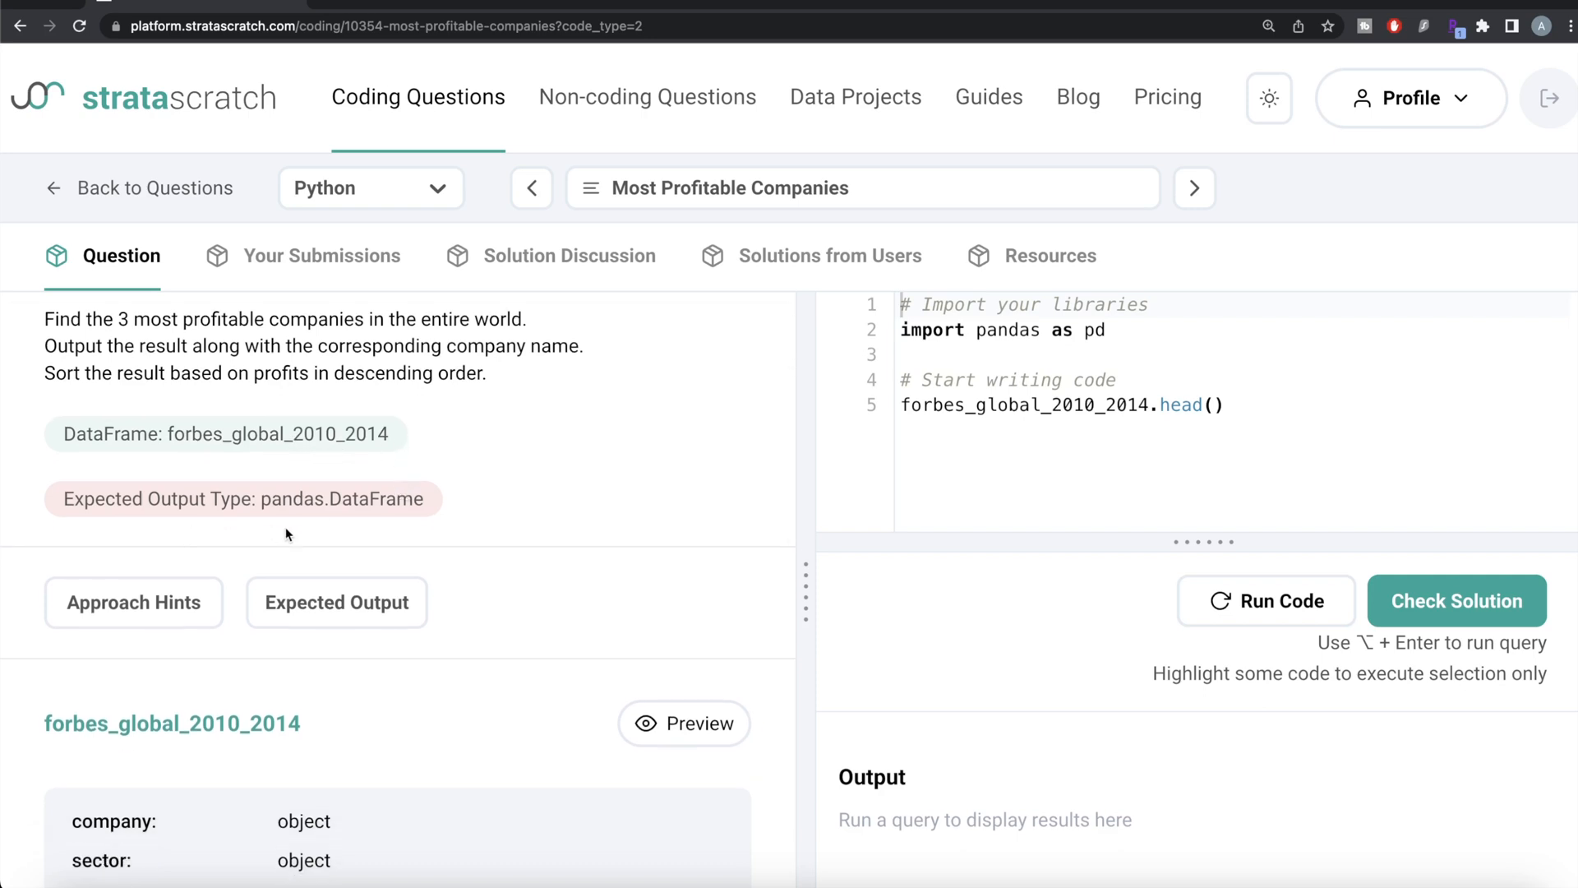
pyautogui.click(340, 601)
pyautogui.scroll(-3, 584, 610)
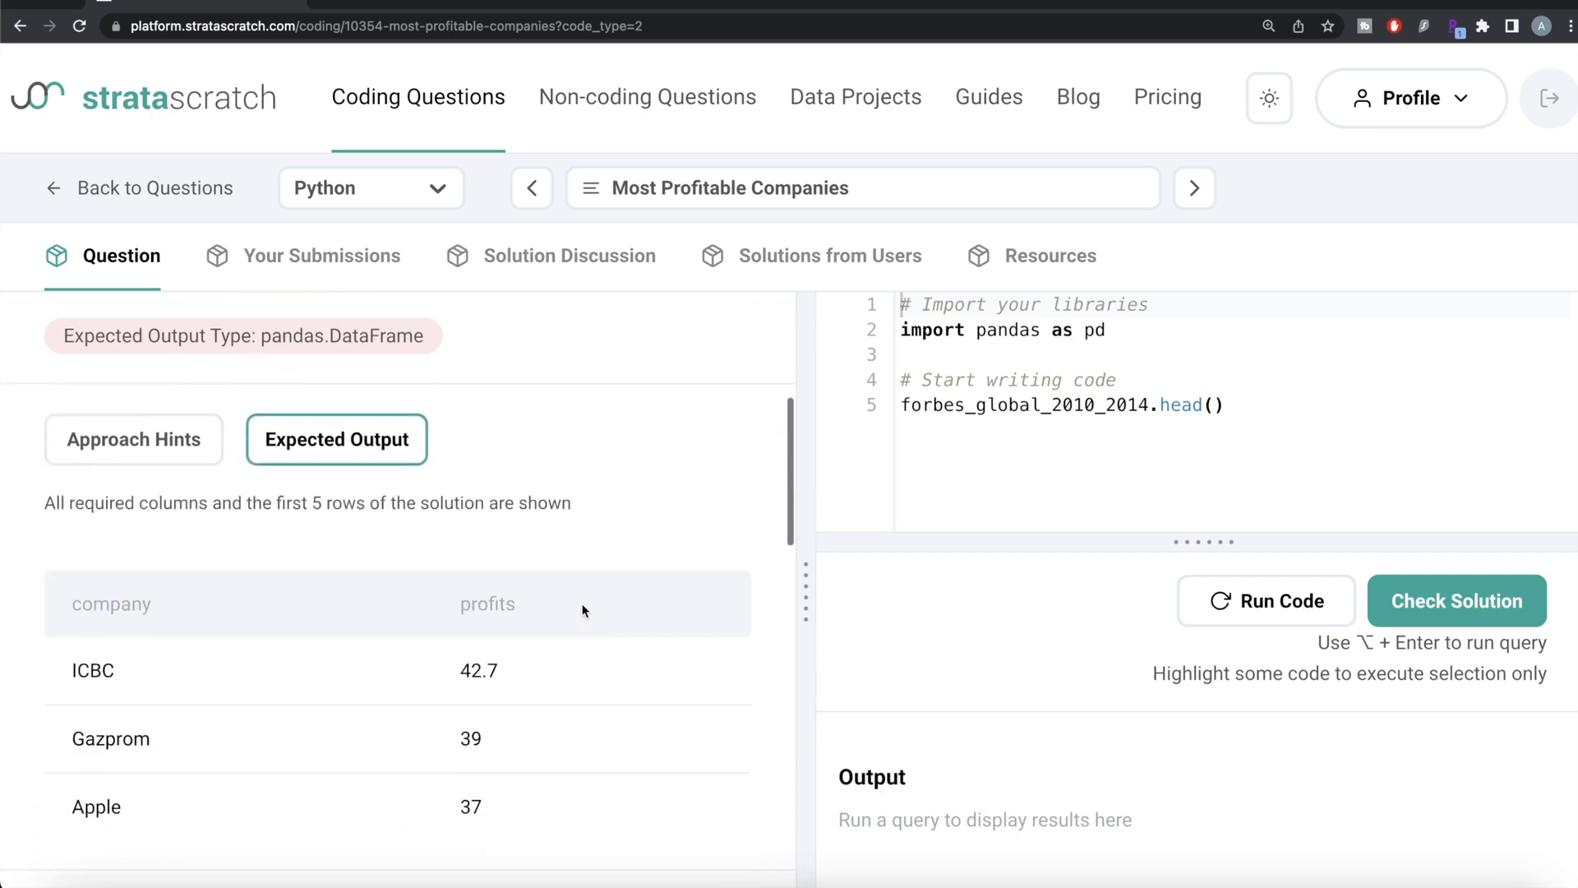
pyautogui.scroll(-2, 585, 610)
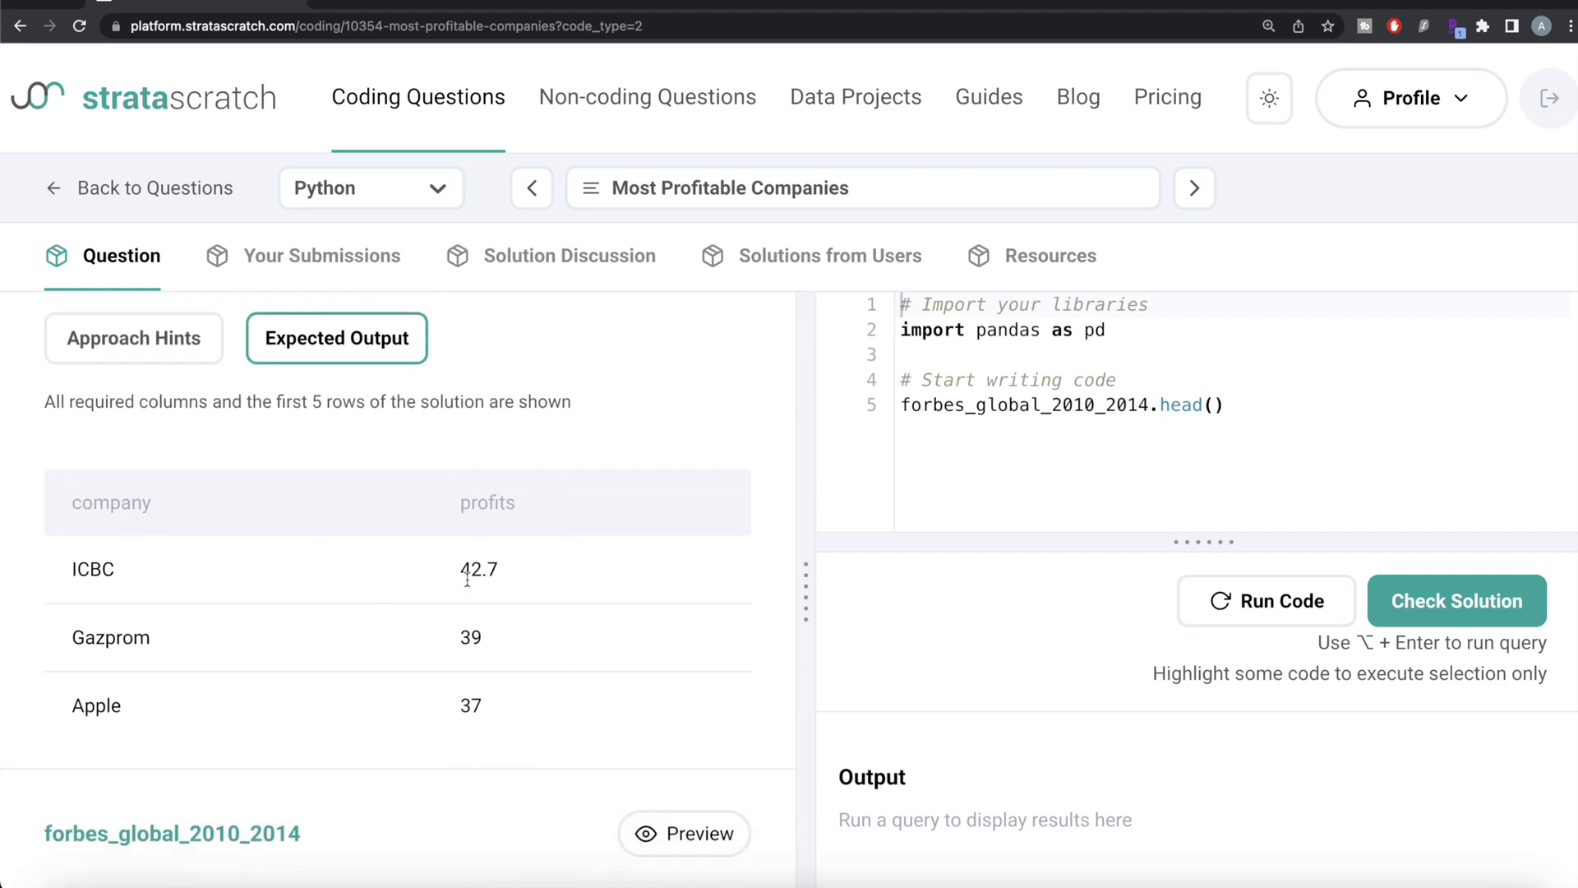
pyautogui.scroll(-3, 468, 581)
pyautogui.scroll(-3, 468, 581)
pyautogui.scroll(-2, 467, 581)
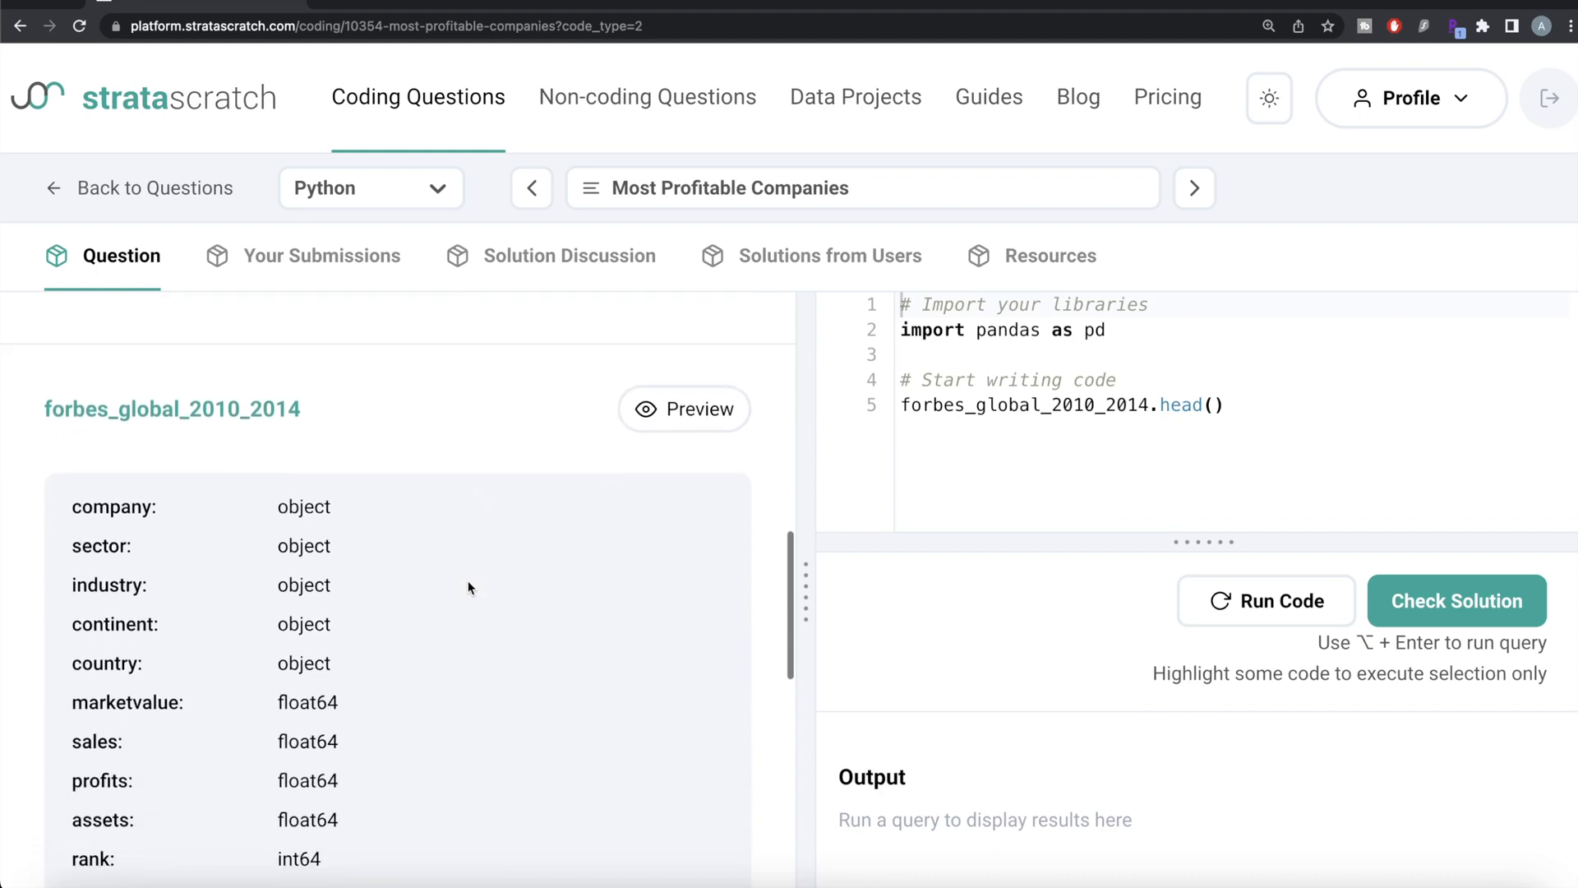
pyautogui.scroll(-1, 467, 581)
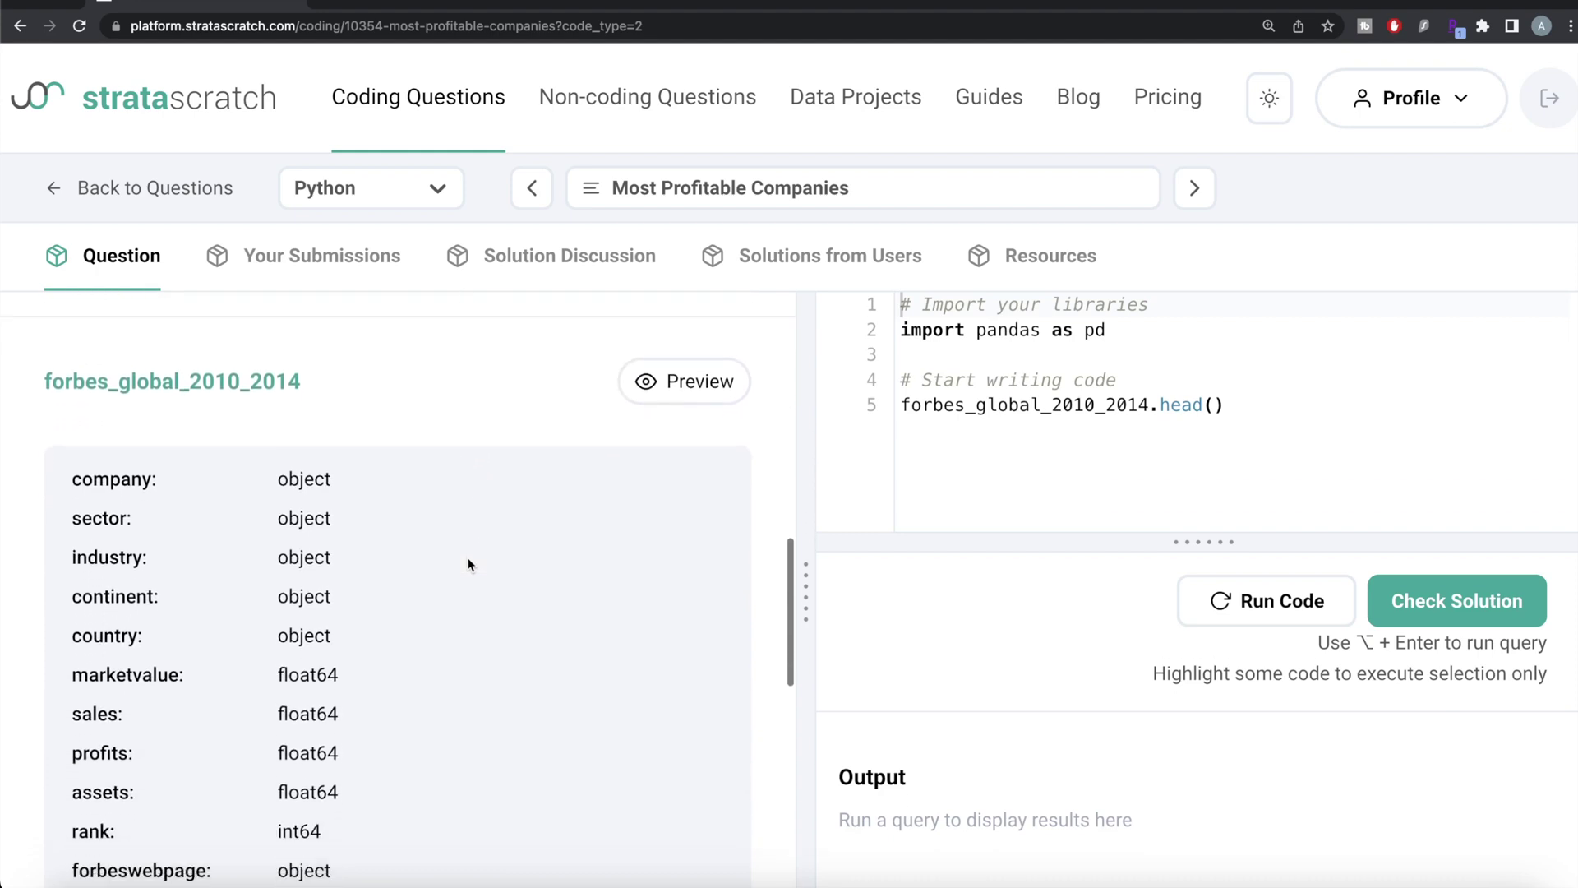
pyautogui.click(691, 382)
pyautogui.scroll(-1, 475, 624)
pyautogui.scroll(1, 475, 623)
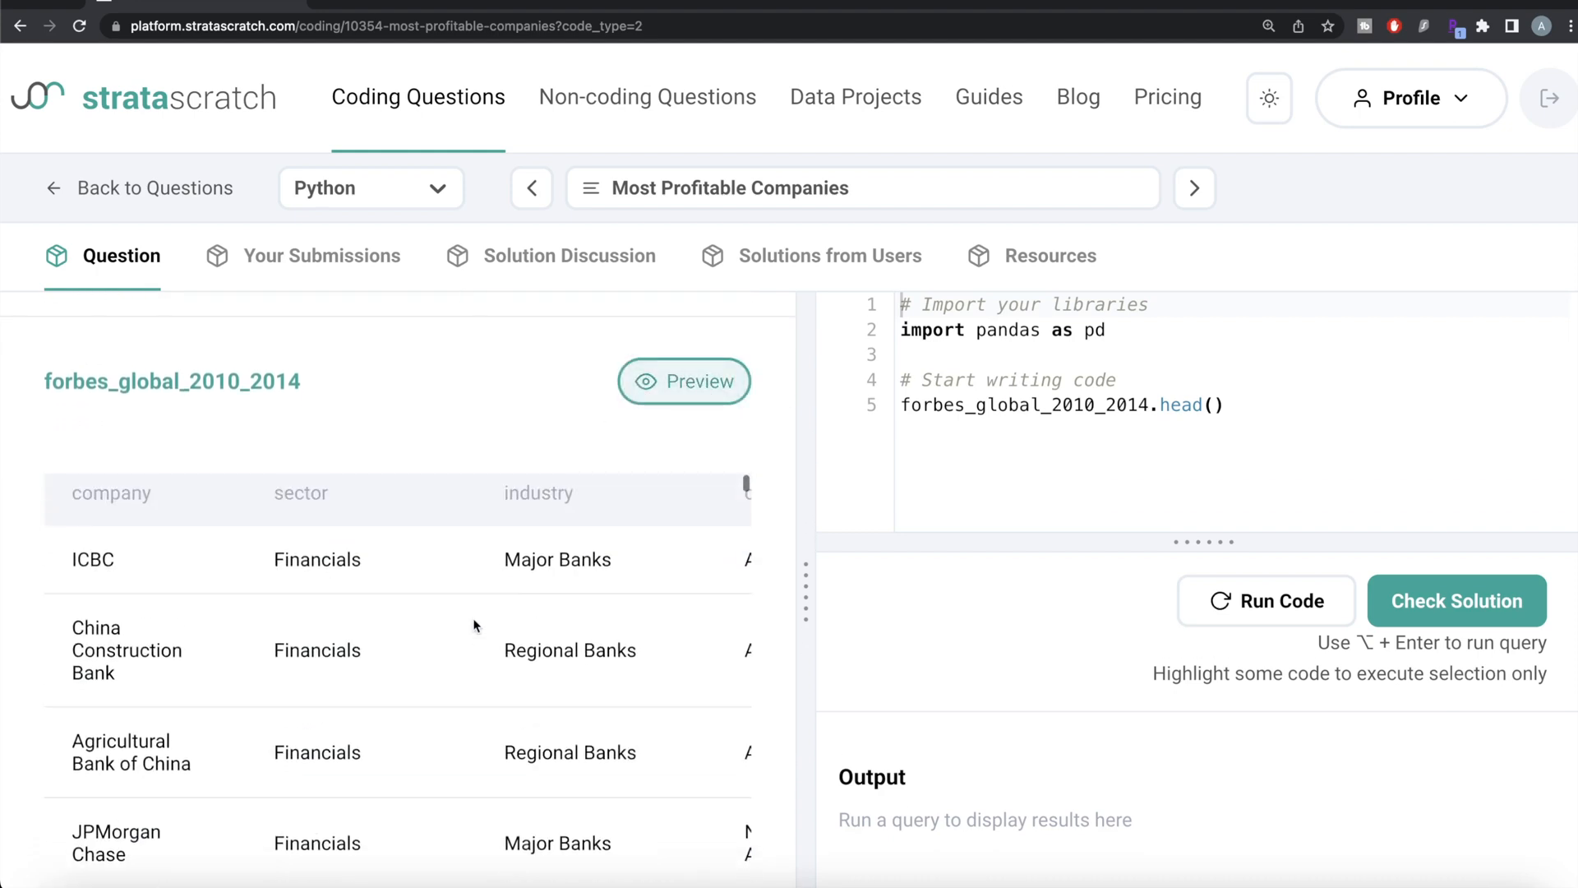
pyautogui.hscroll(3, 514, 582)
pyautogui.hscroll(3, 515, 581)
pyautogui.hscroll(3, 514, 581)
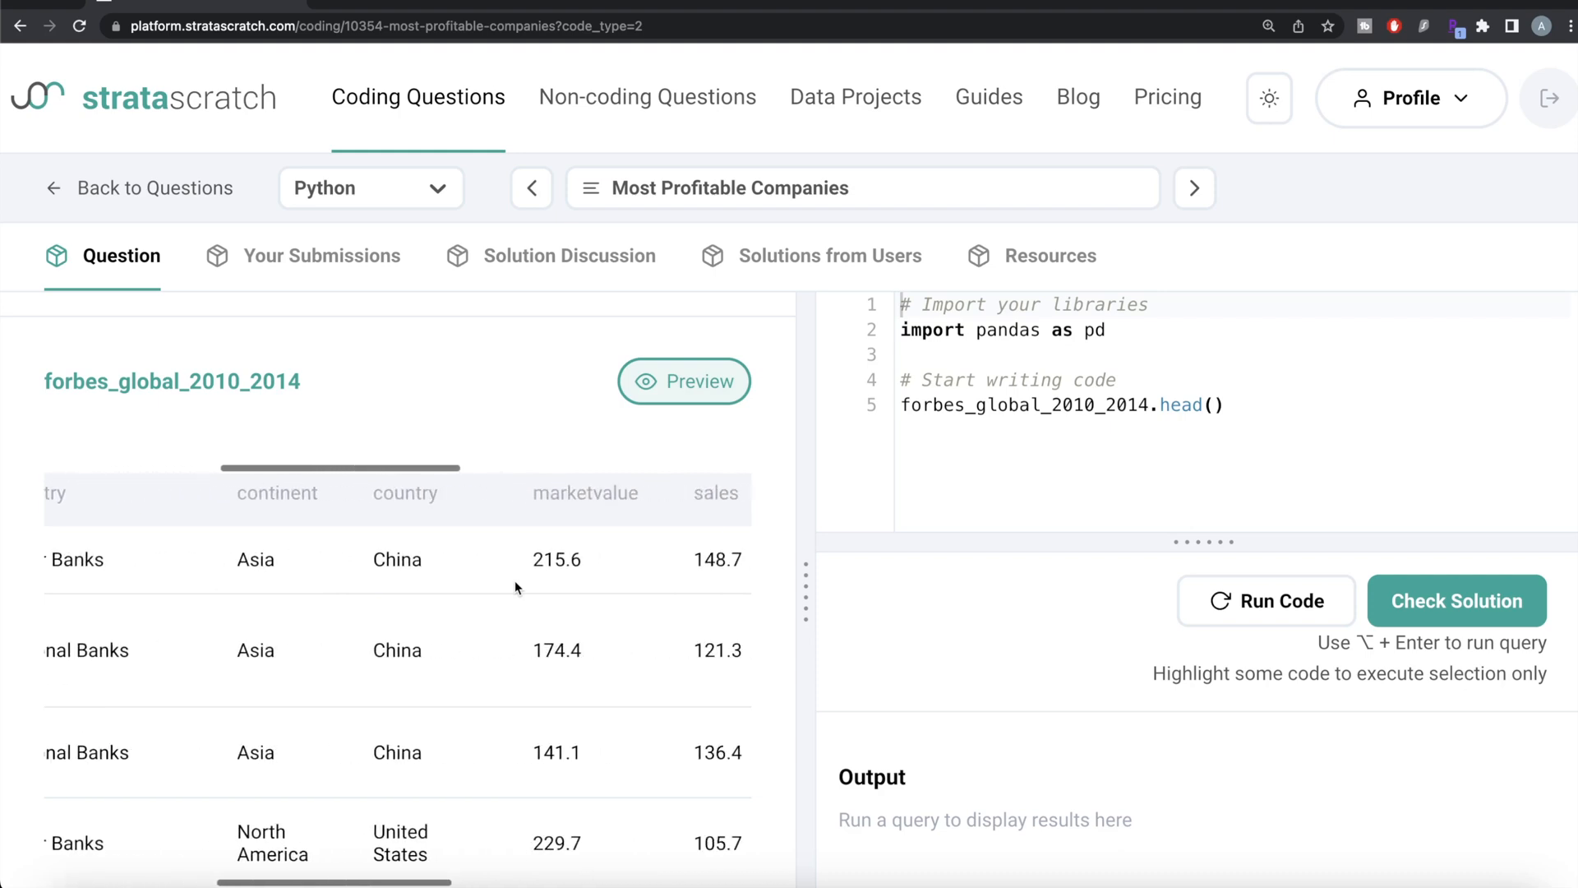
pyautogui.hscroll(3, 514, 580)
pyautogui.hscroll(2, 515, 580)
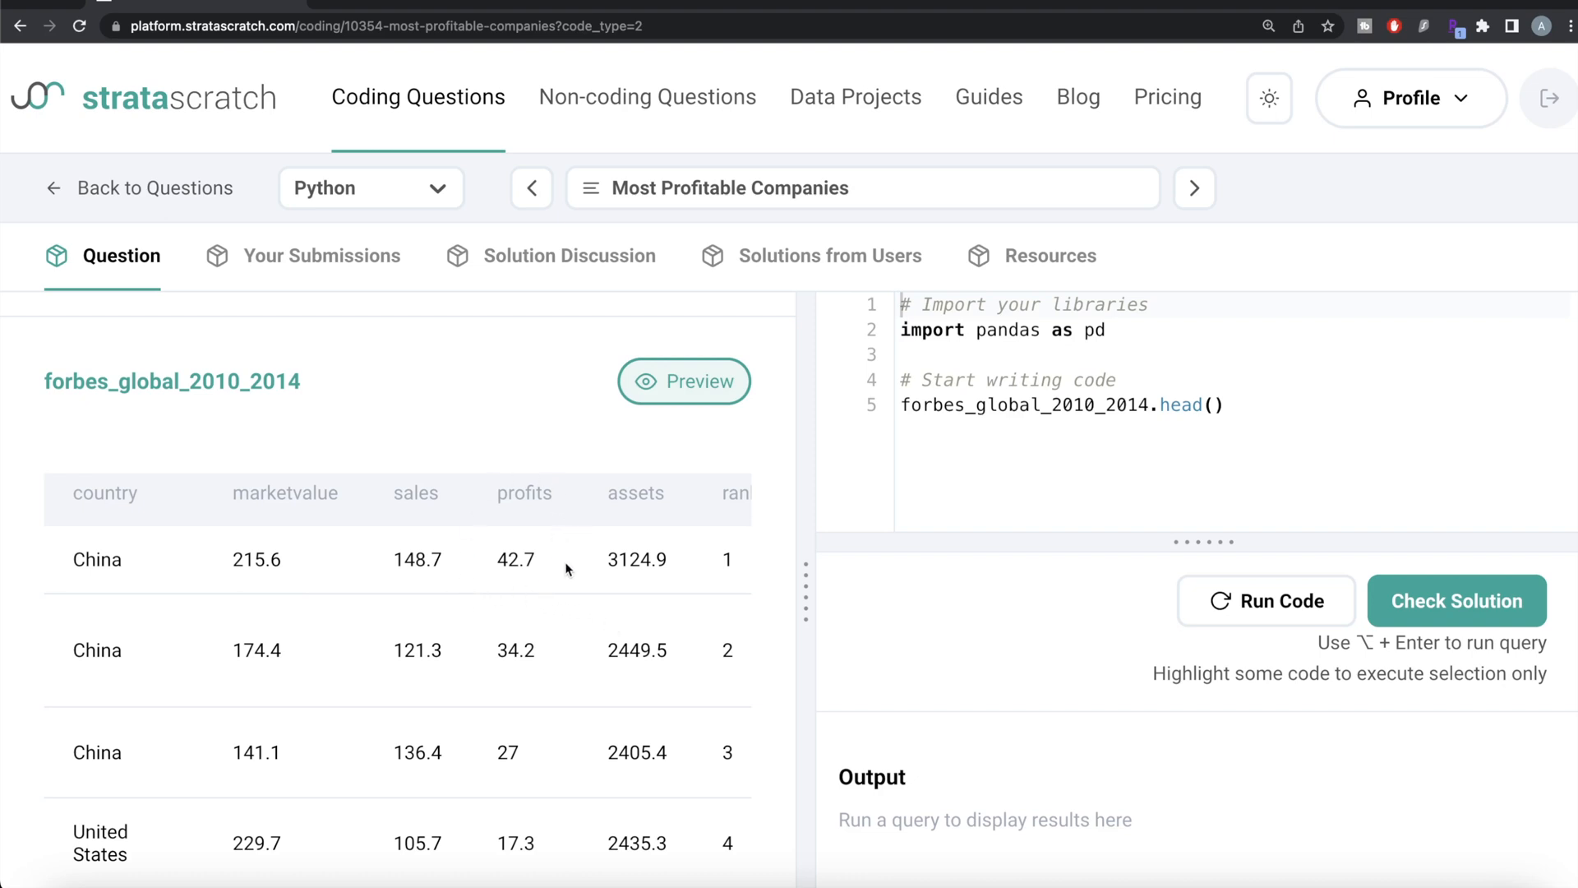
pyautogui.hscroll(-1, 564, 561)
pyautogui.hscroll(-5, 437, 577)
pyautogui.hscroll(-3, 436, 577)
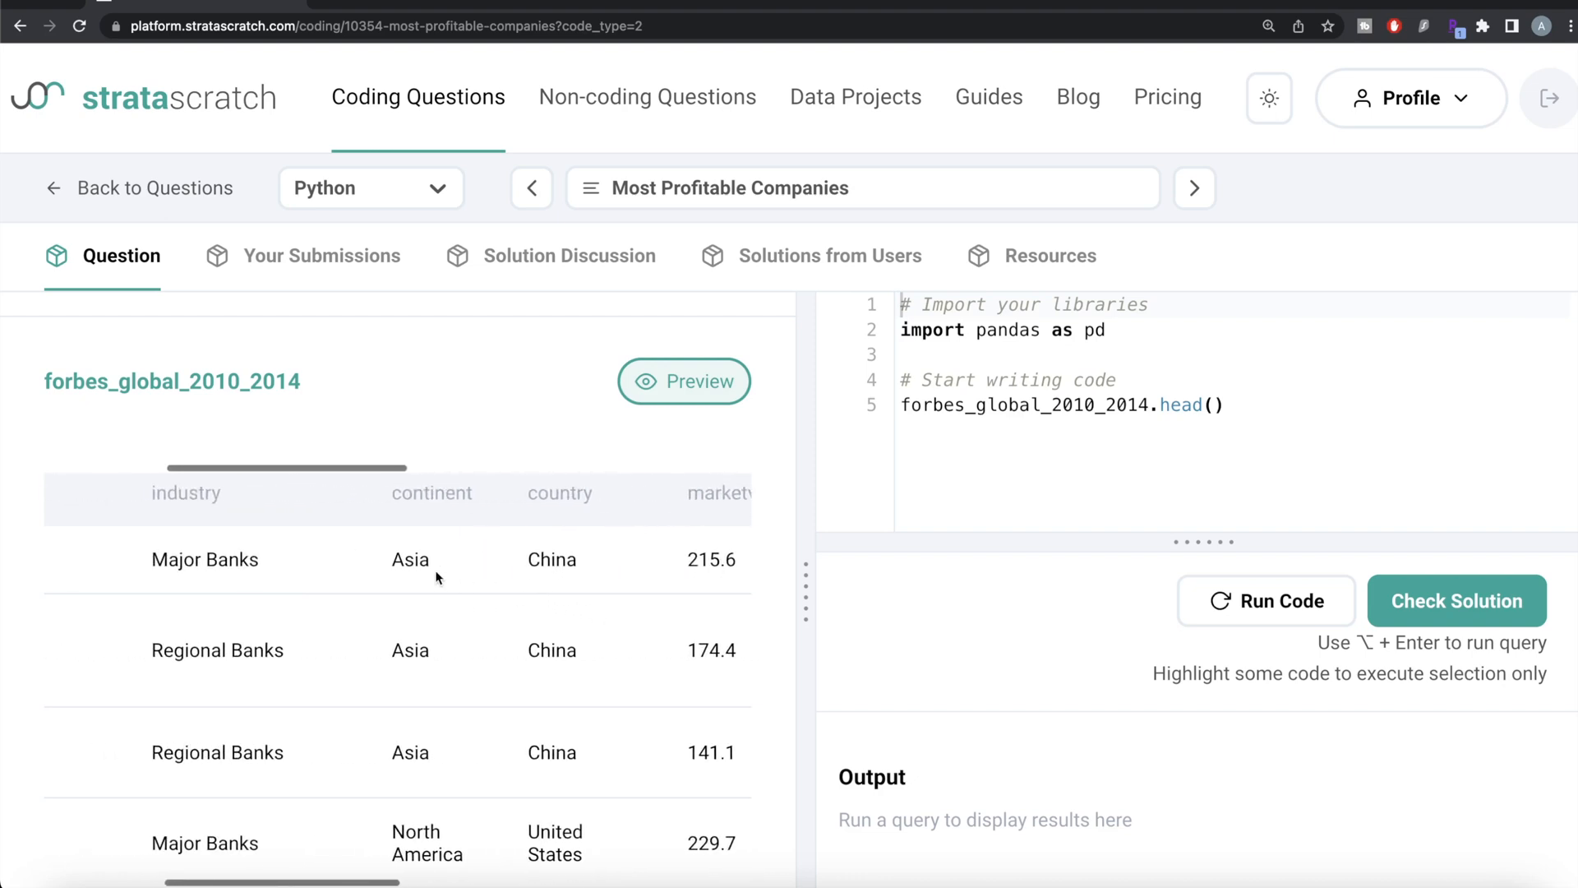
pyautogui.hscroll(5, 296, 543)
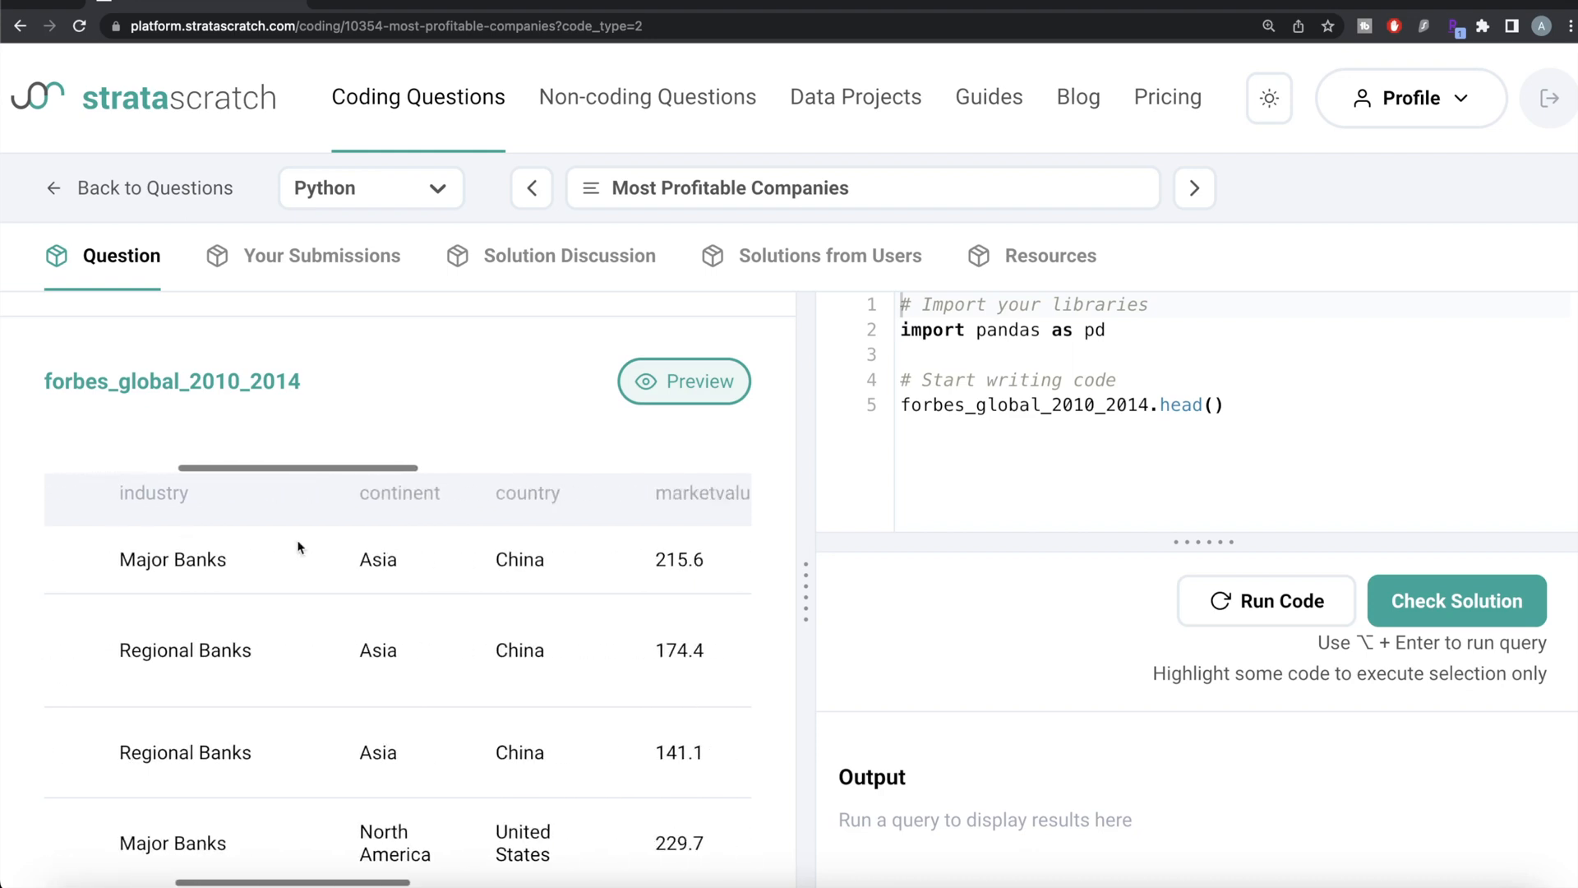
pyautogui.hscroll(3, 296, 542)
pyautogui.hscroll(1, 494, 536)
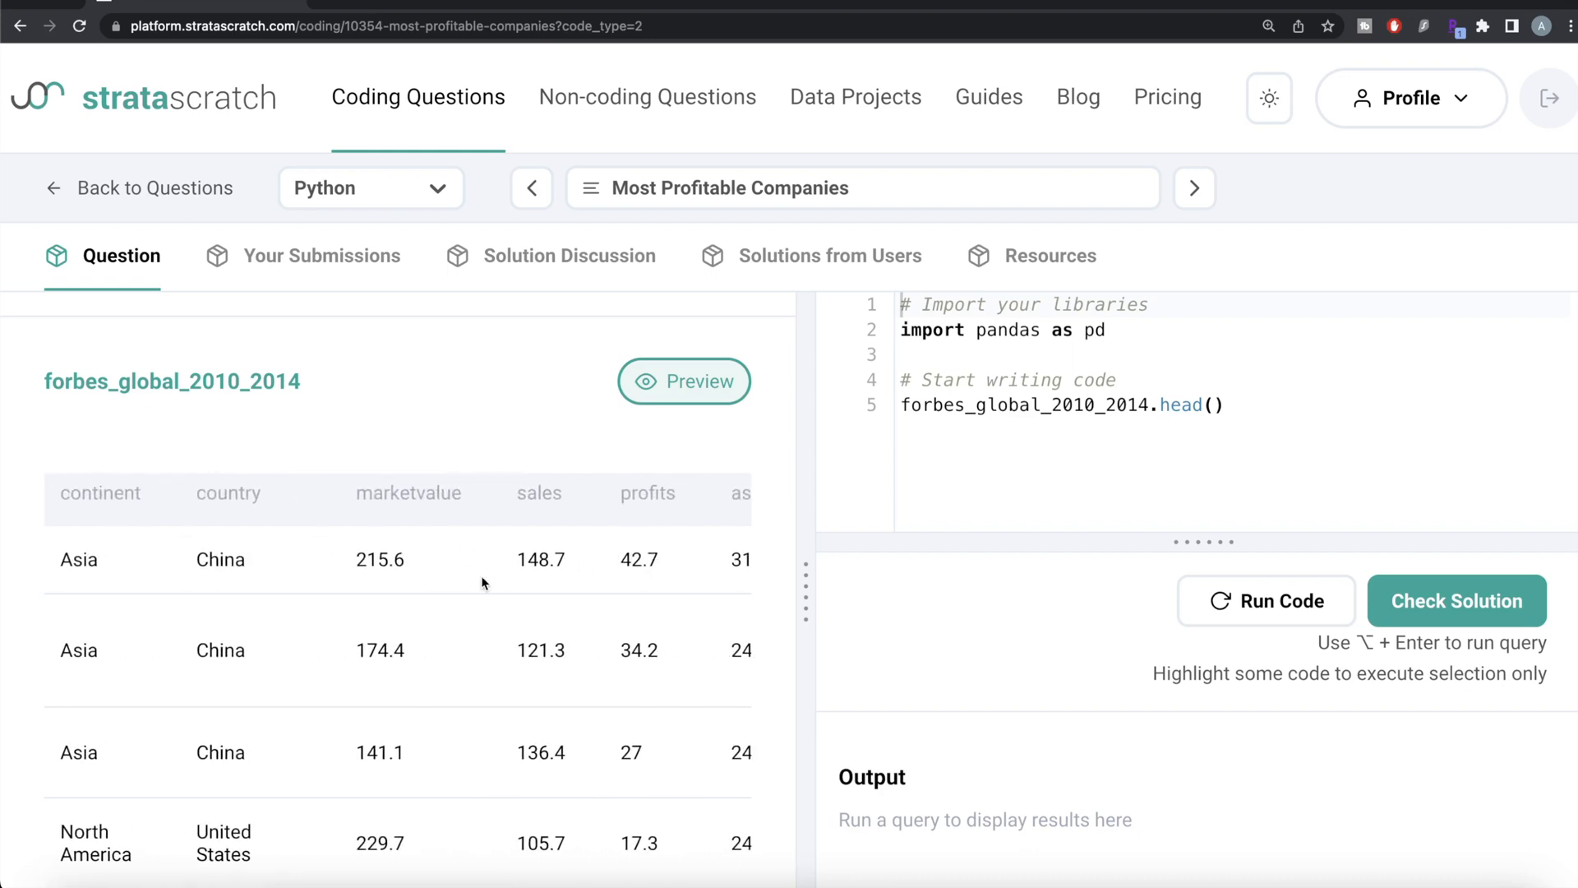
pyautogui.scroll(5, 461, 421)
pyautogui.scroll(3, 461, 420)
pyautogui.scroll(3, 462, 421)
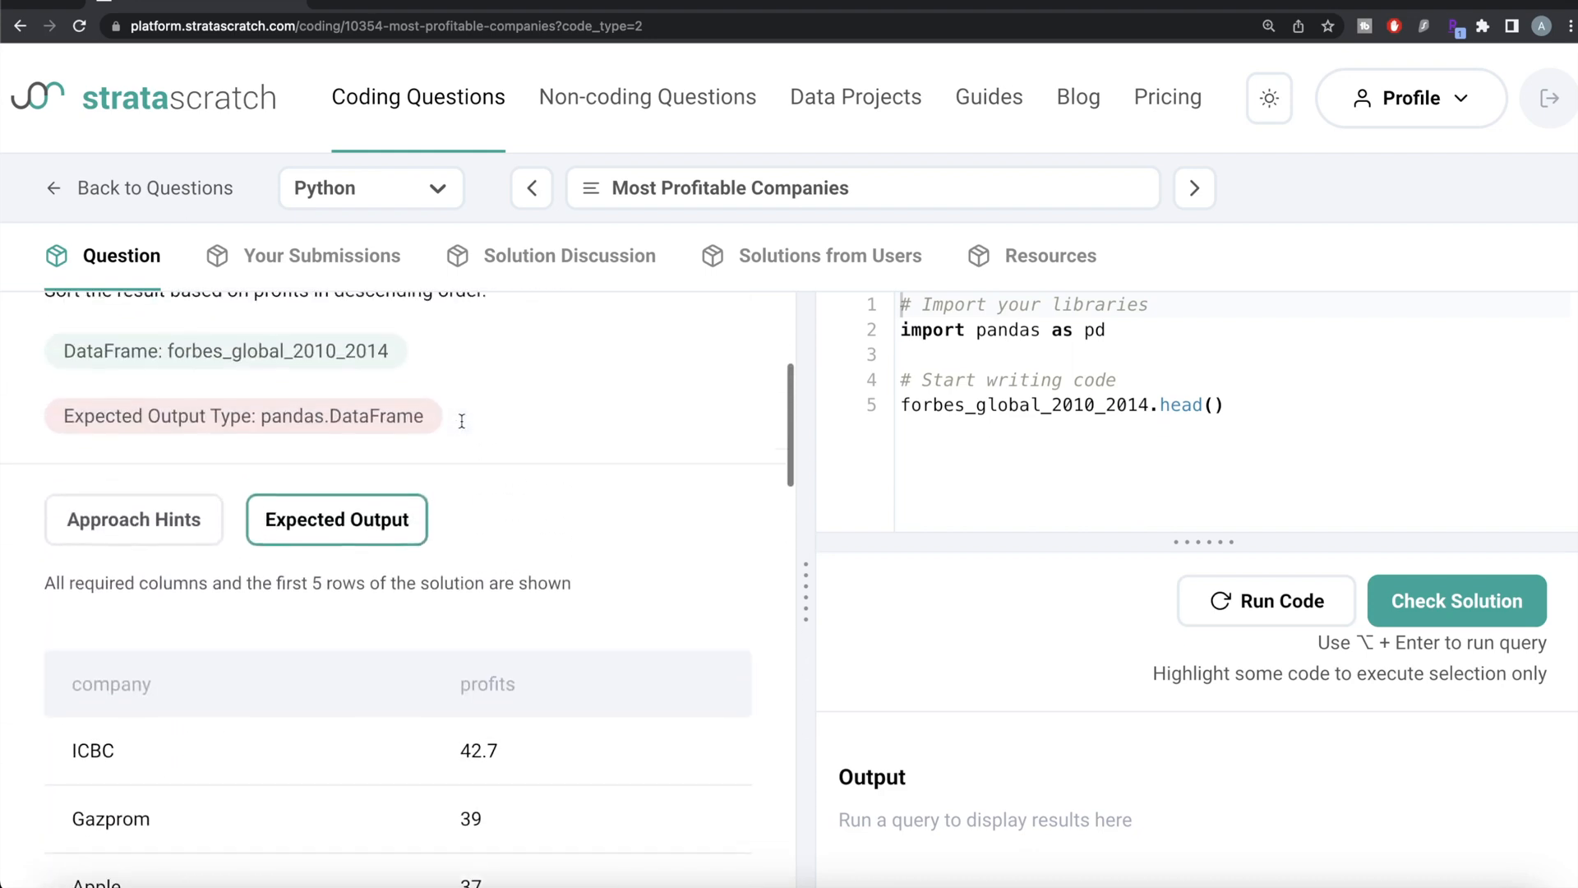
pyautogui.scroll(3, 461, 420)
pyautogui.scroll(2, 461, 421)
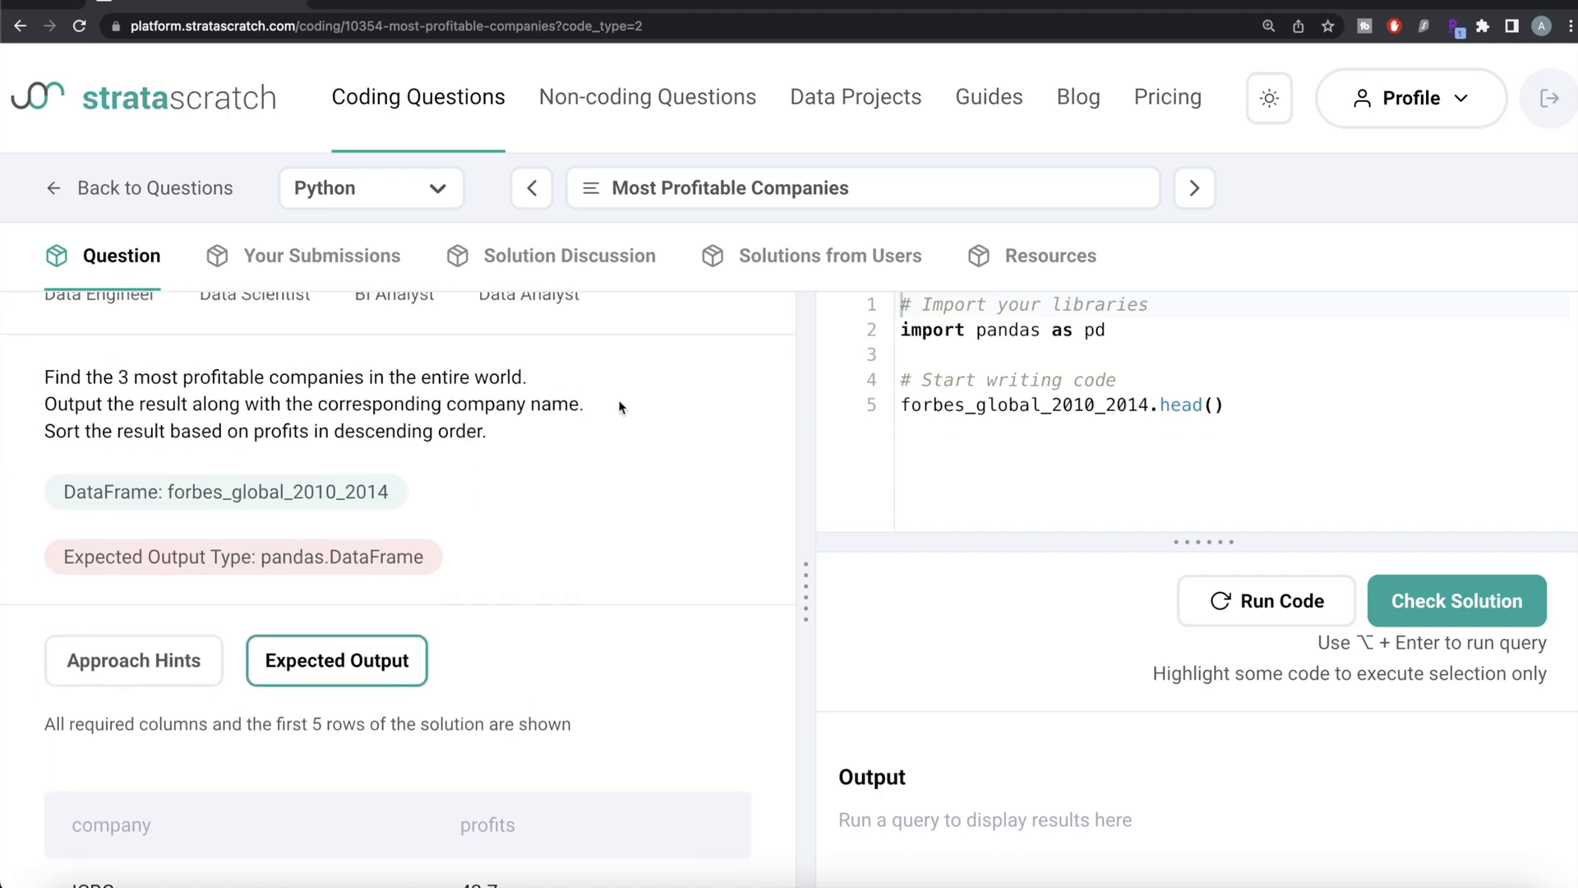
# Step: Replace head() with sort_values(by='profits',ascending=False) on line 5 and run it
pyautogui.moveTo(1116, 407)
pyautogui.click(1220, 405)
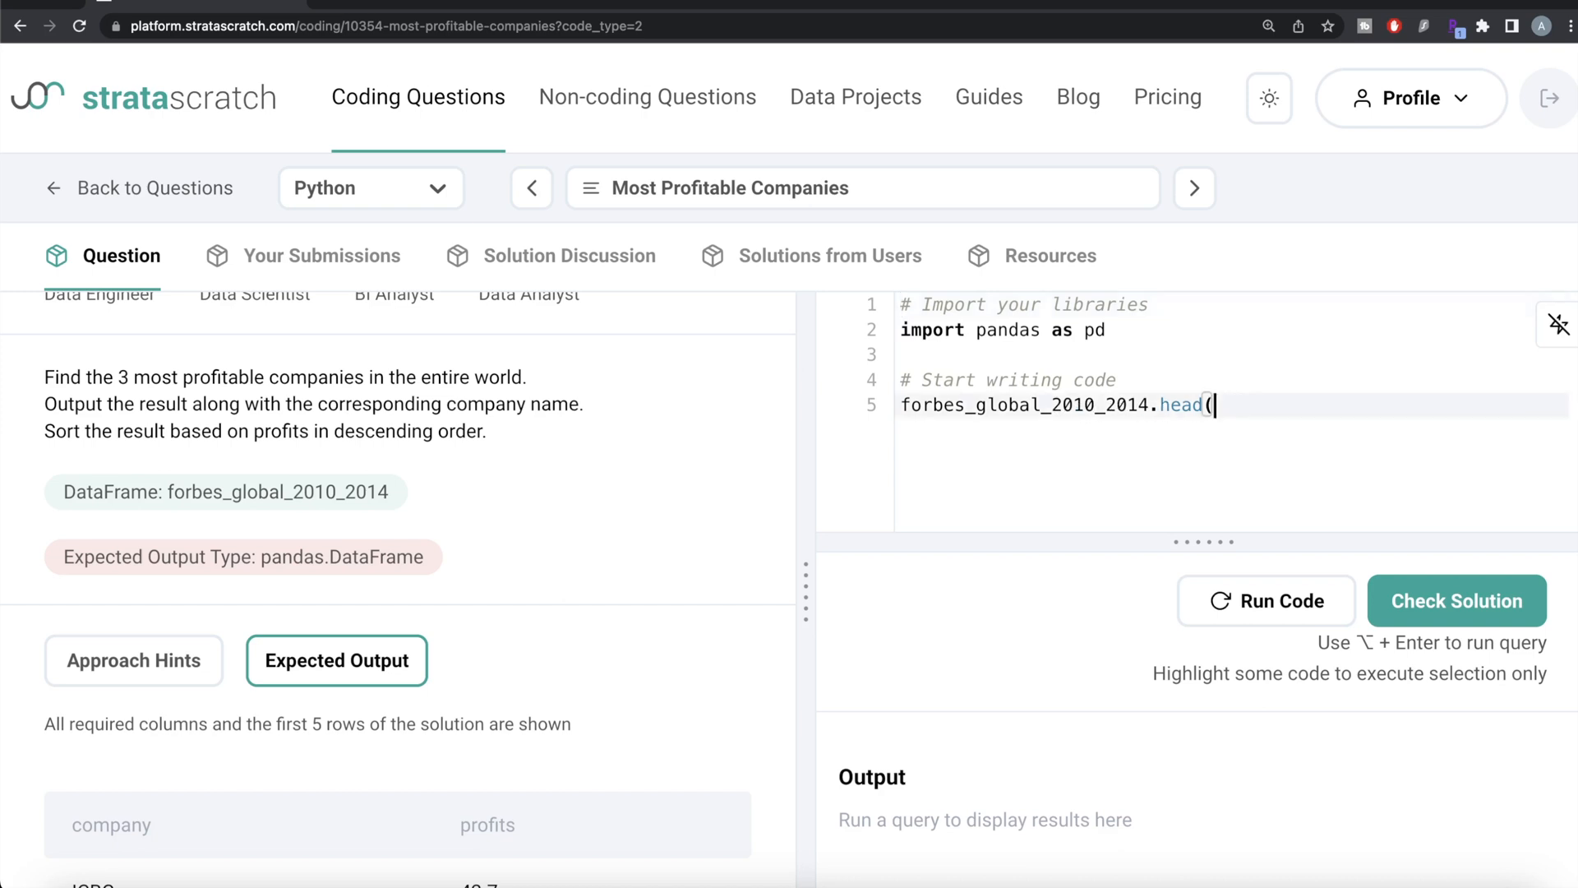
pyautogui.press('BackSpace')
pyautogui.press('BackSpace')
pyautogui.press('BackSpace')
pyautogui.press('BackSpace')
pyautogui.press('BackSpace')
pyautogui.press('BackSpace')
pyautogui.write('sor')
pyautogui.write('t_values')
pyautogui.write('()by=')
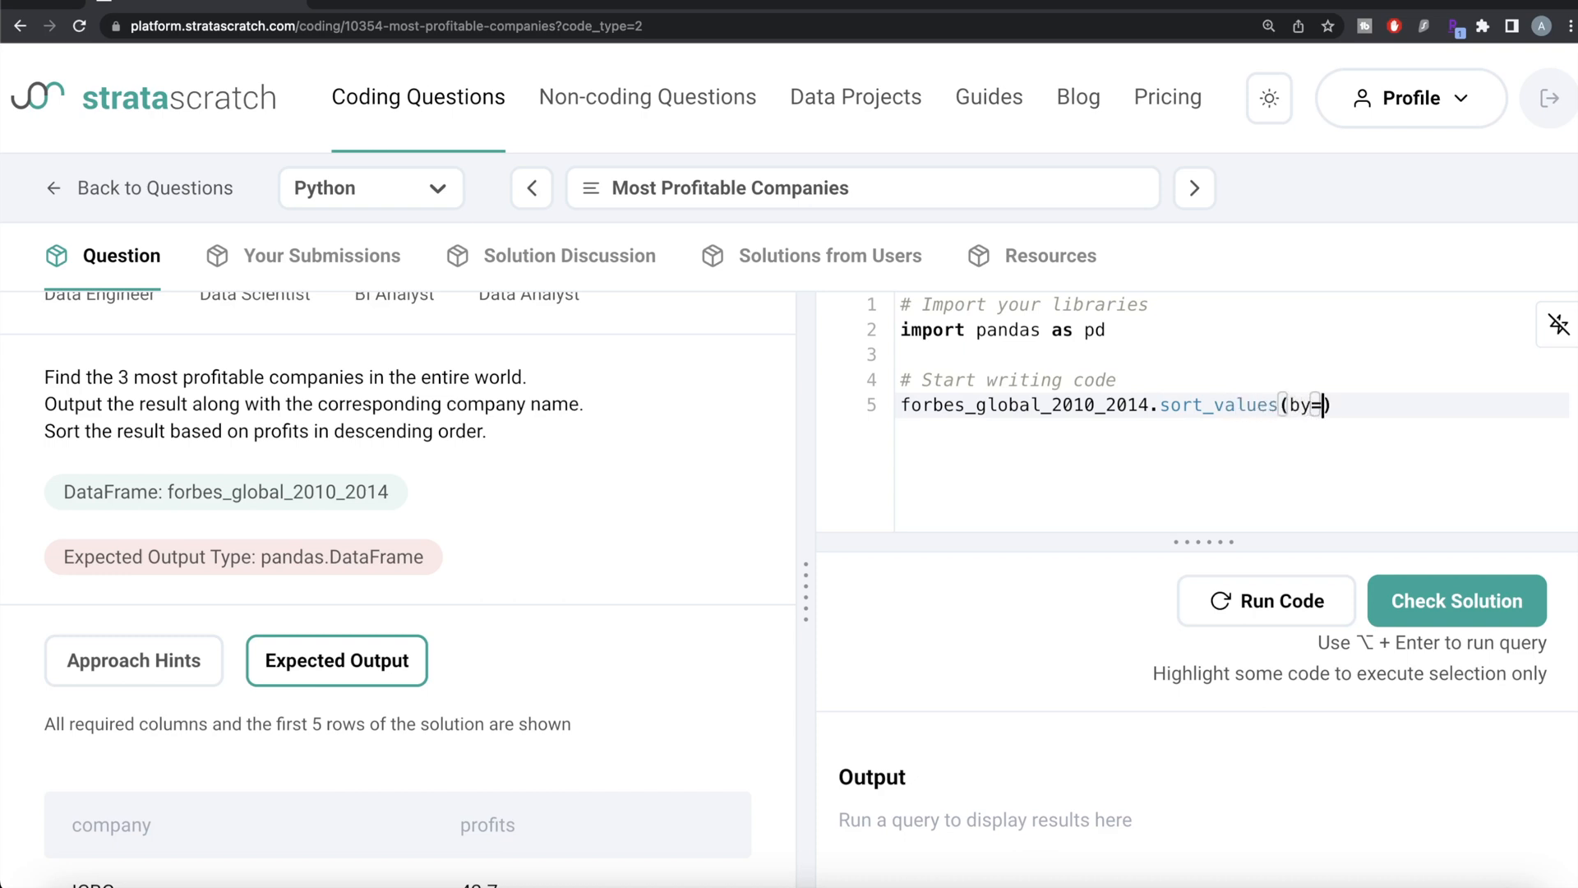
pyautogui.write("''pro")
pyautogui.write('fits')
pyautogui.press('Right')
pyautogui.write(',ascendi')
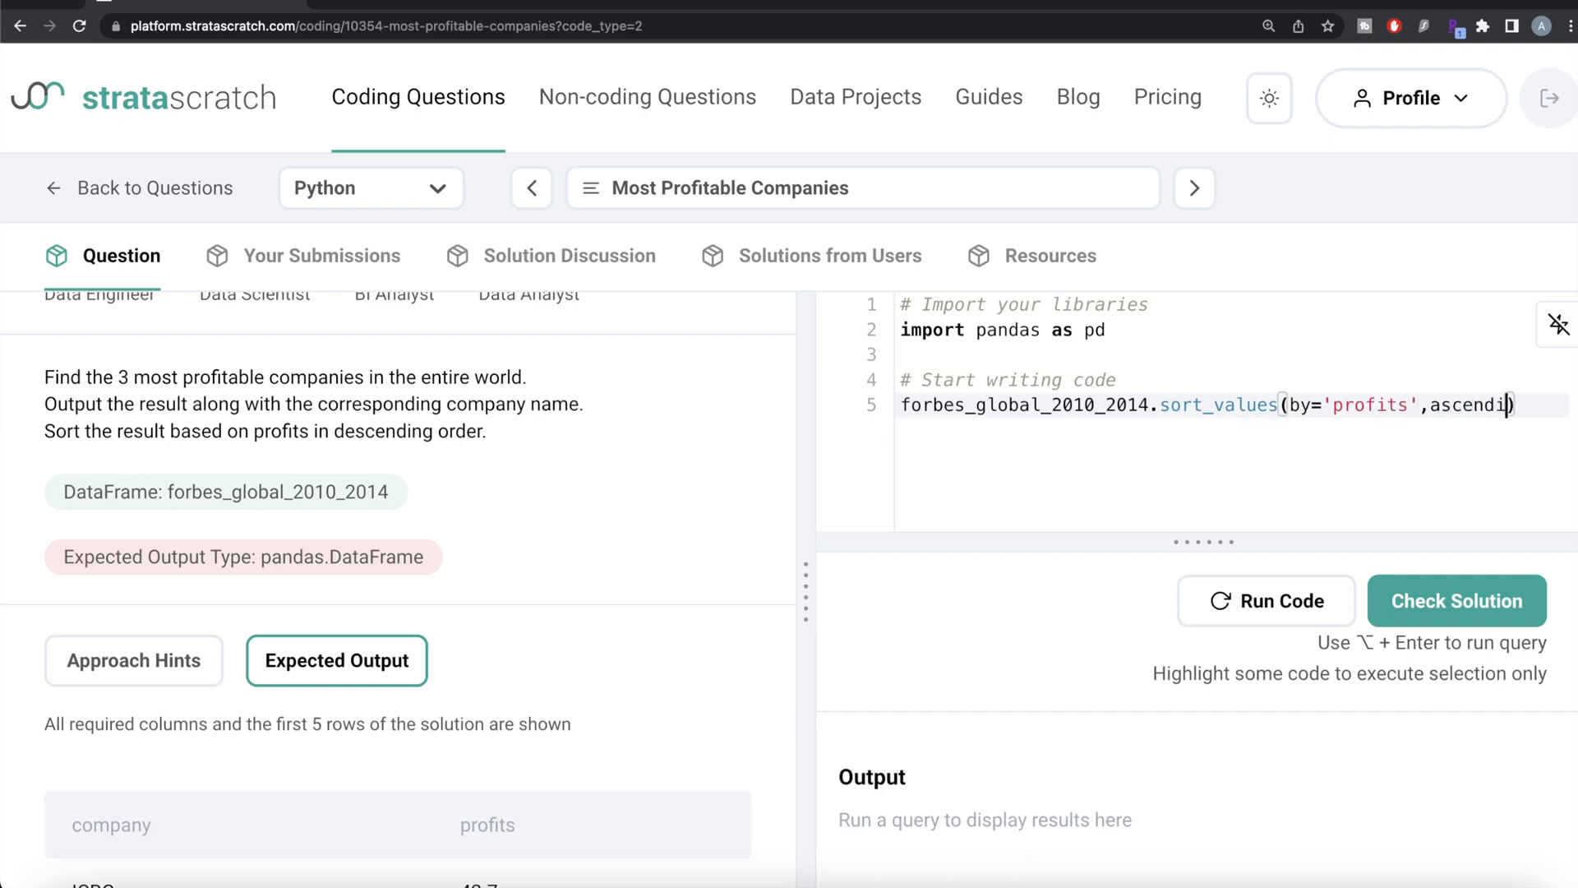
pyautogui.write('ng')
pyautogui.write('=')
pyautogui.press('BackSpace')
pyautogui.write('=False')
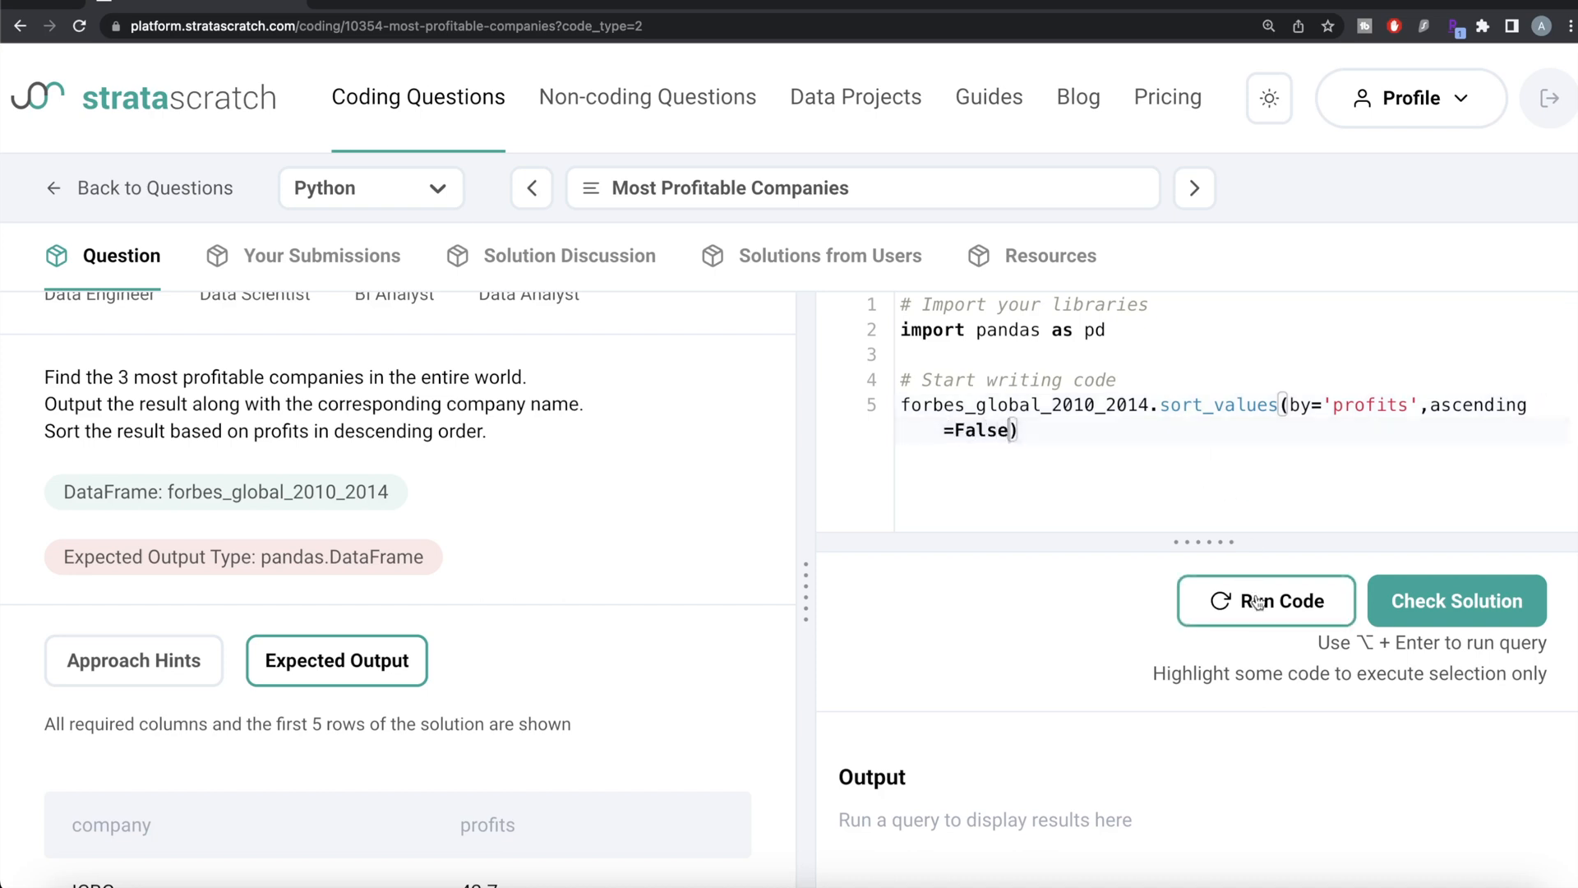
pyautogui.click(1265, 600)
pyautogui.scroll(-5, 1046, 652)
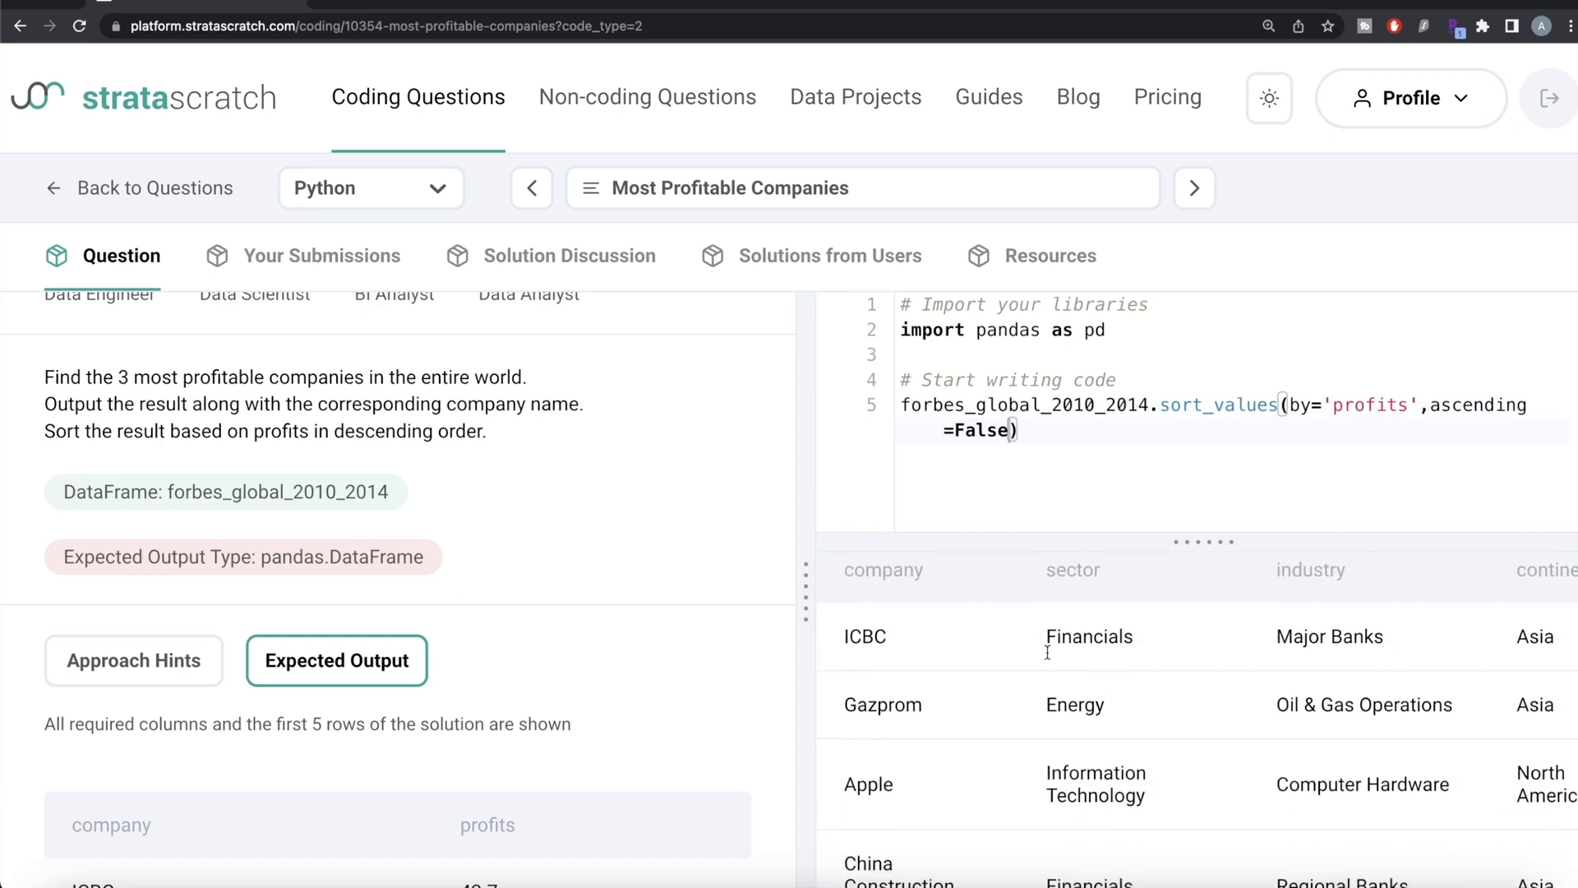
pyautogui.hscroll(3, 1098, 672)
pyautogui.hscroll(5, 1160, 682)
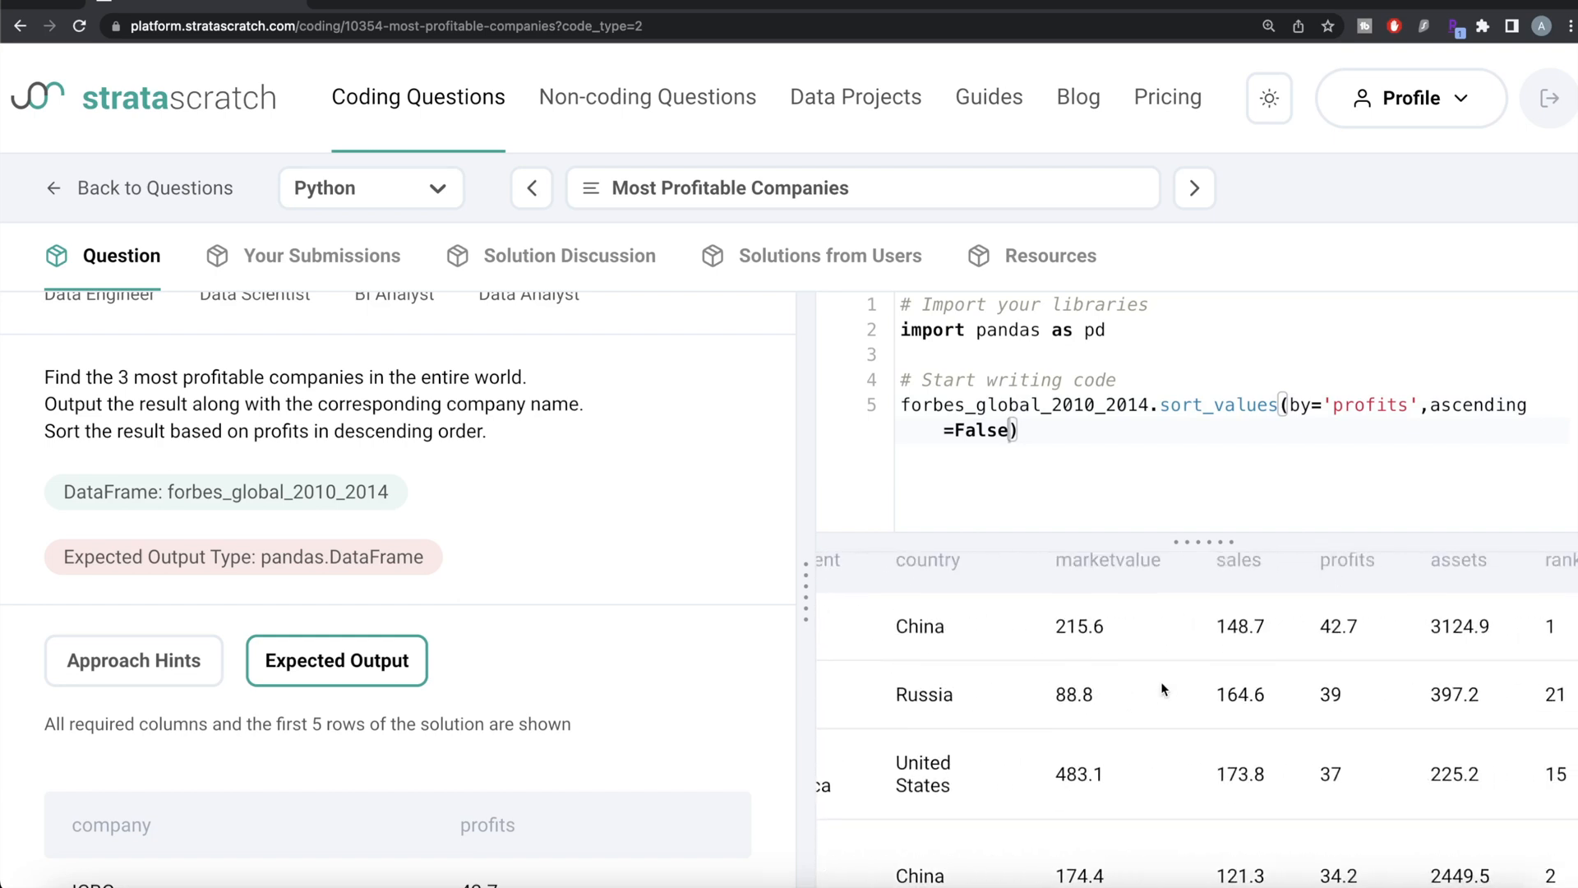
pyautogui.scroll(3, 1160, 682)
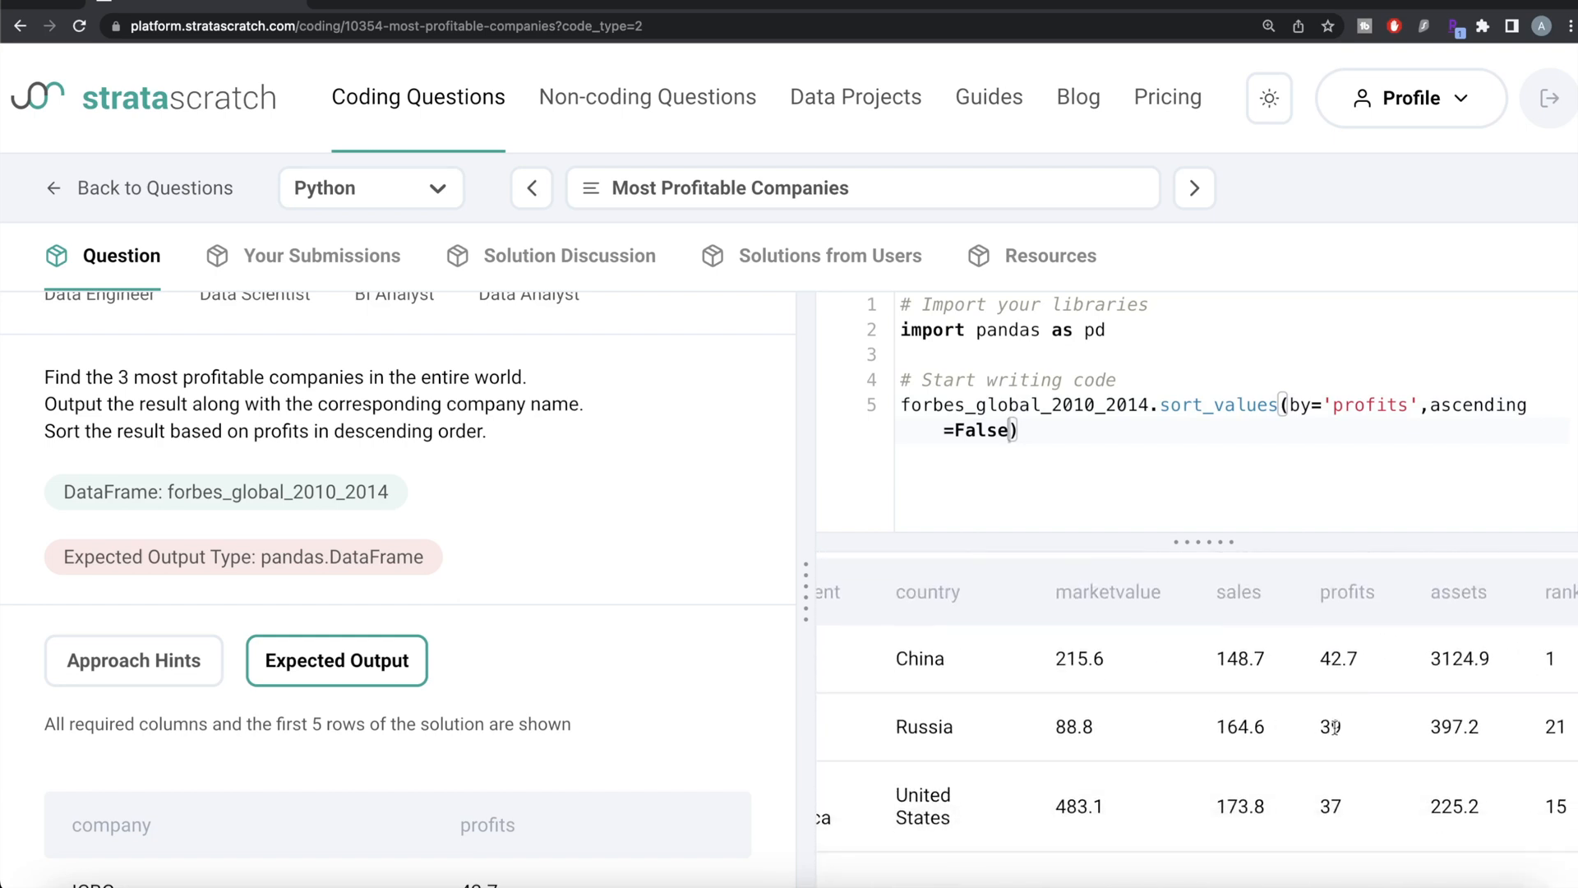
pyautogui.scroll(-3, 1333, 804)
pyautogui.scroll(2, 1333, 804)
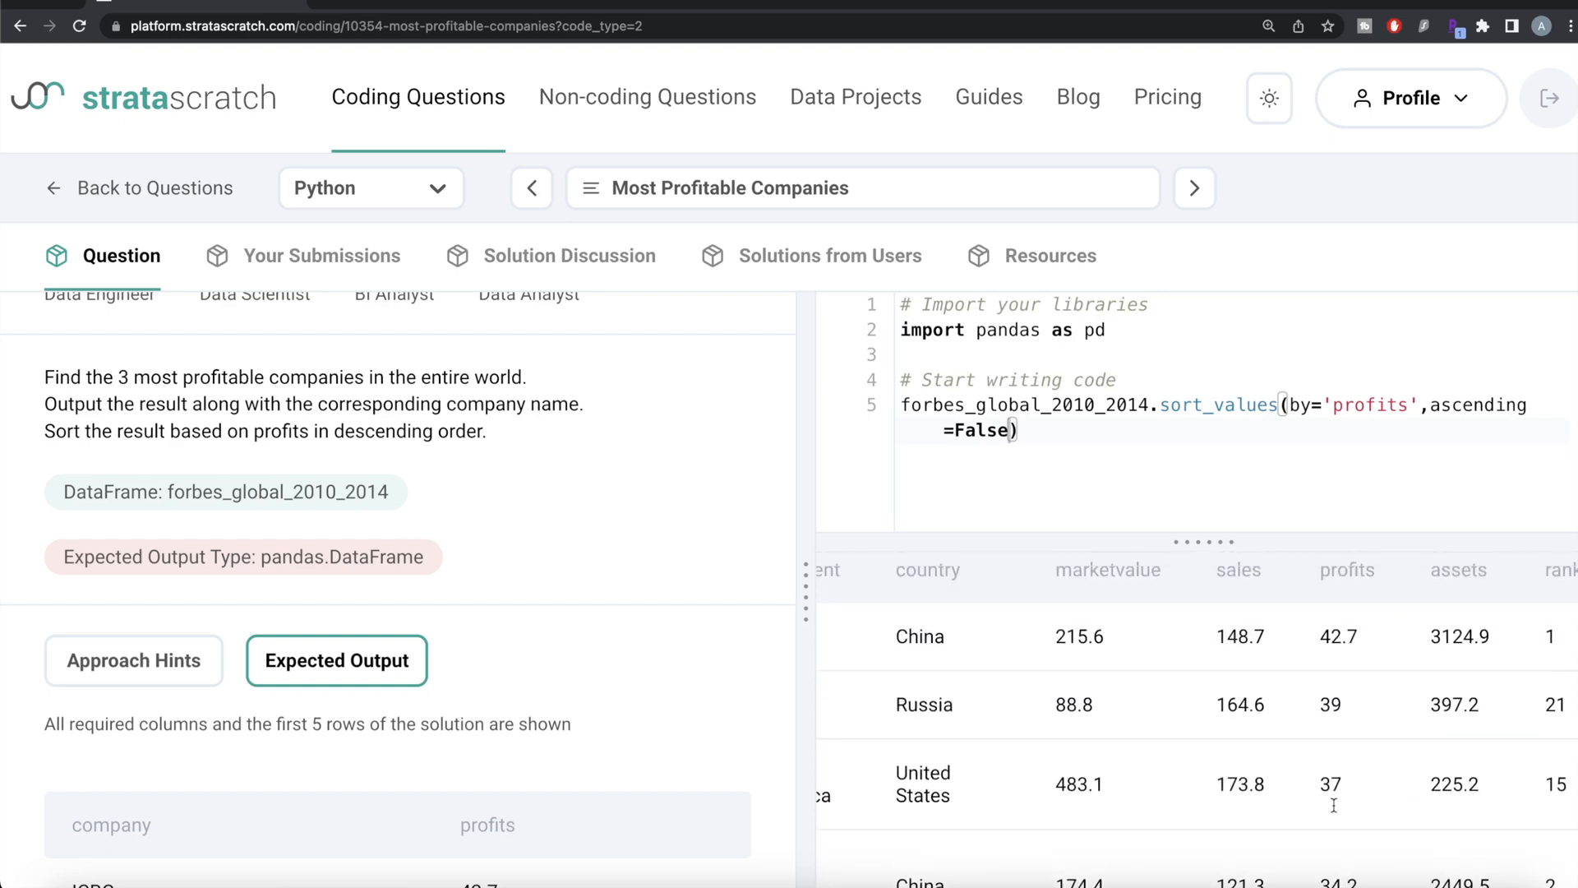
pyautogui.scroll(1, 1332, 804)
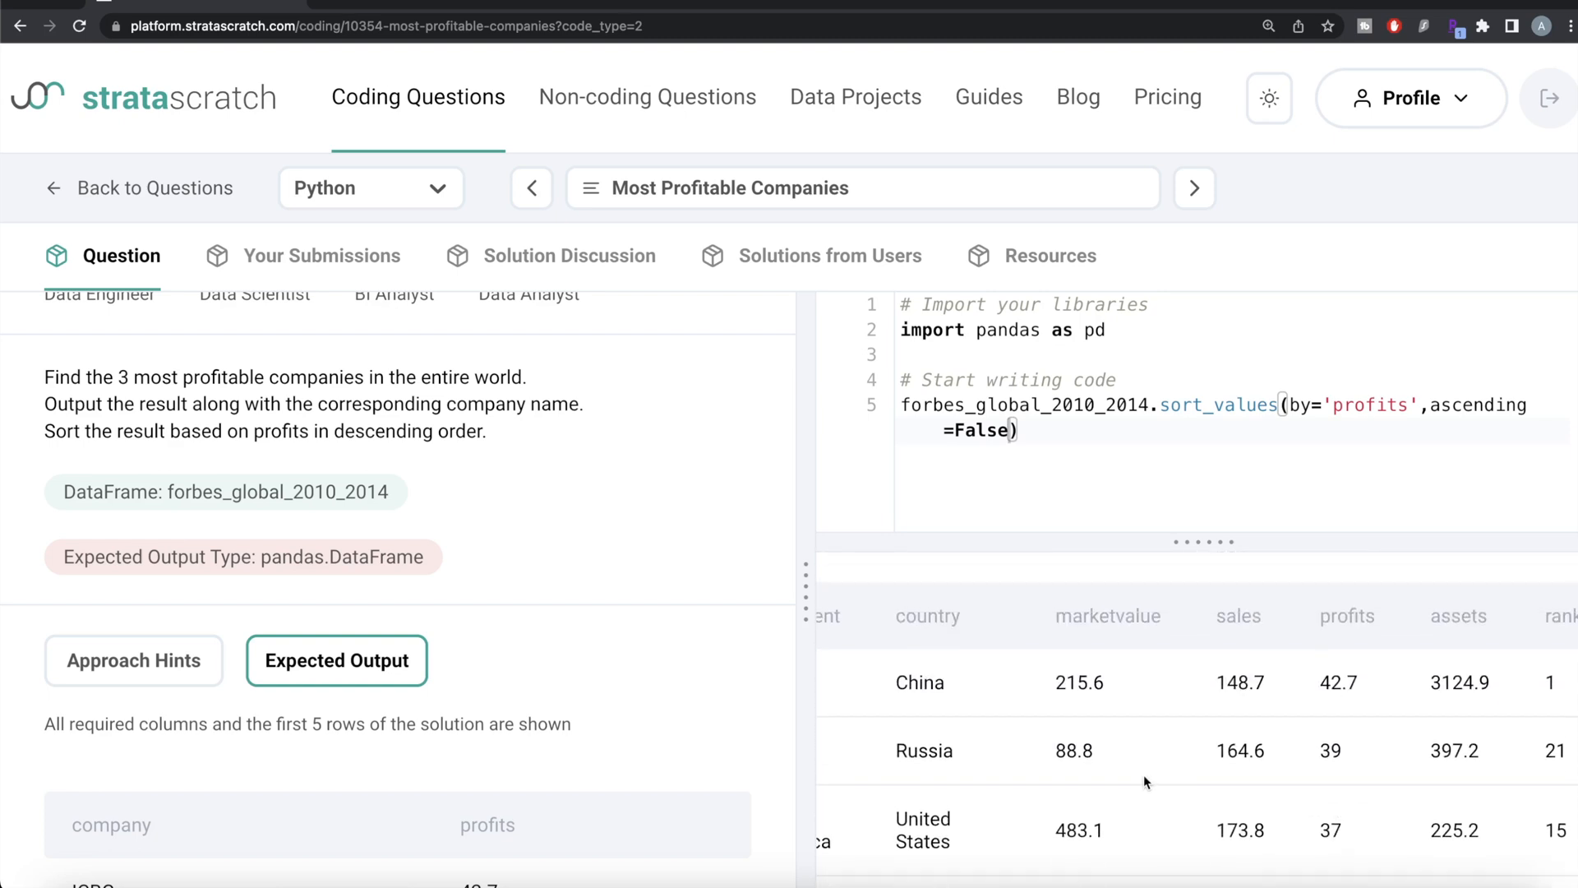
pyautogui.hscroll(-5, 1142, 774)
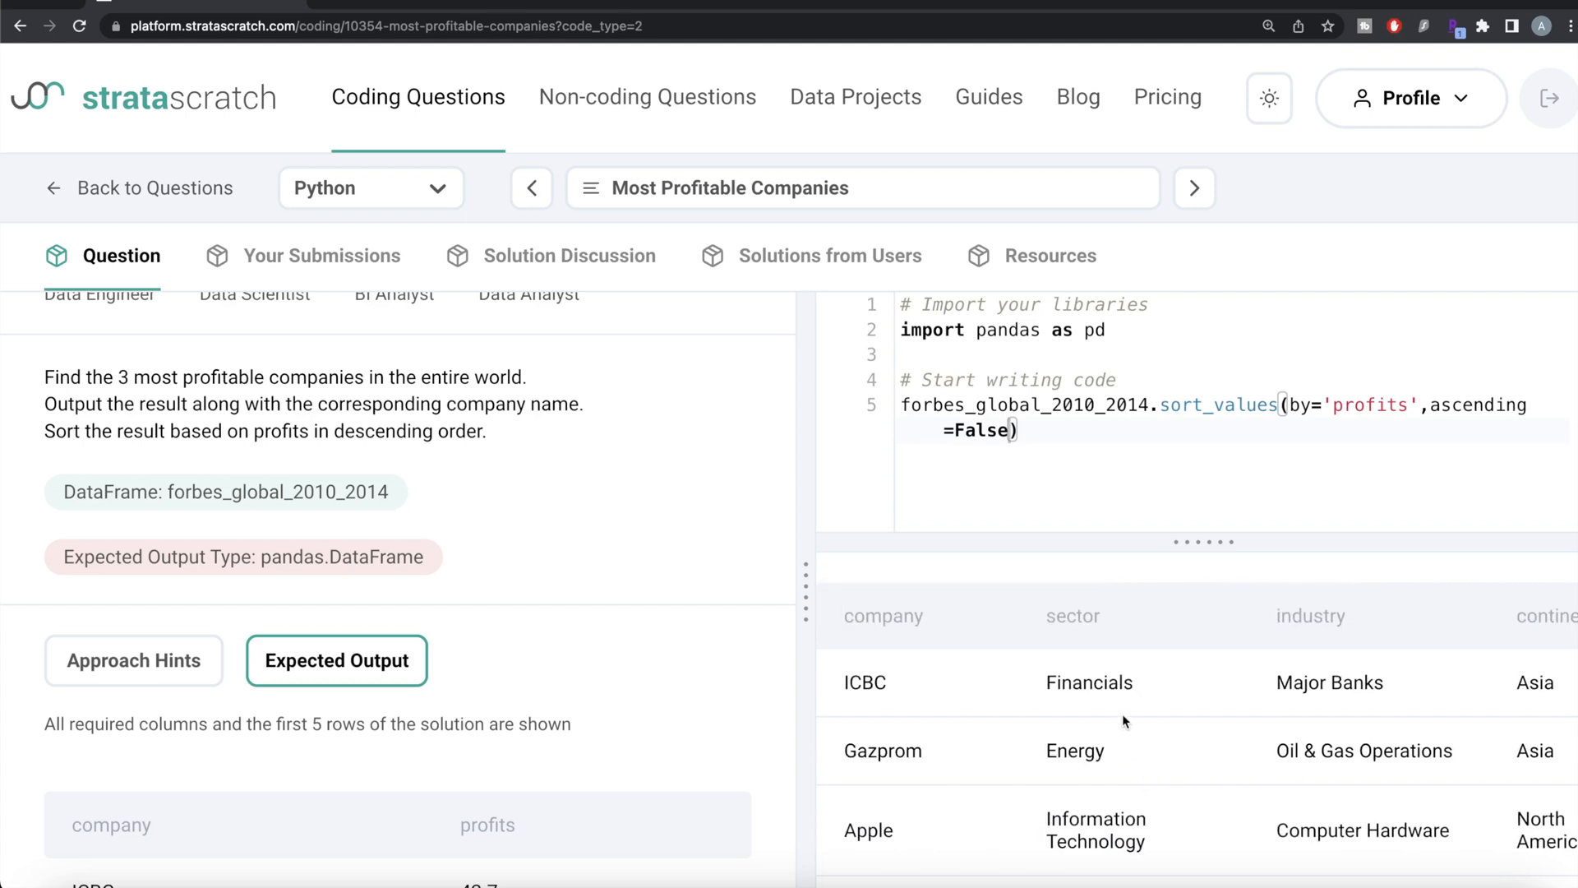
pyautogui.moveTo(1042, 428)
pyautogui.write('[')
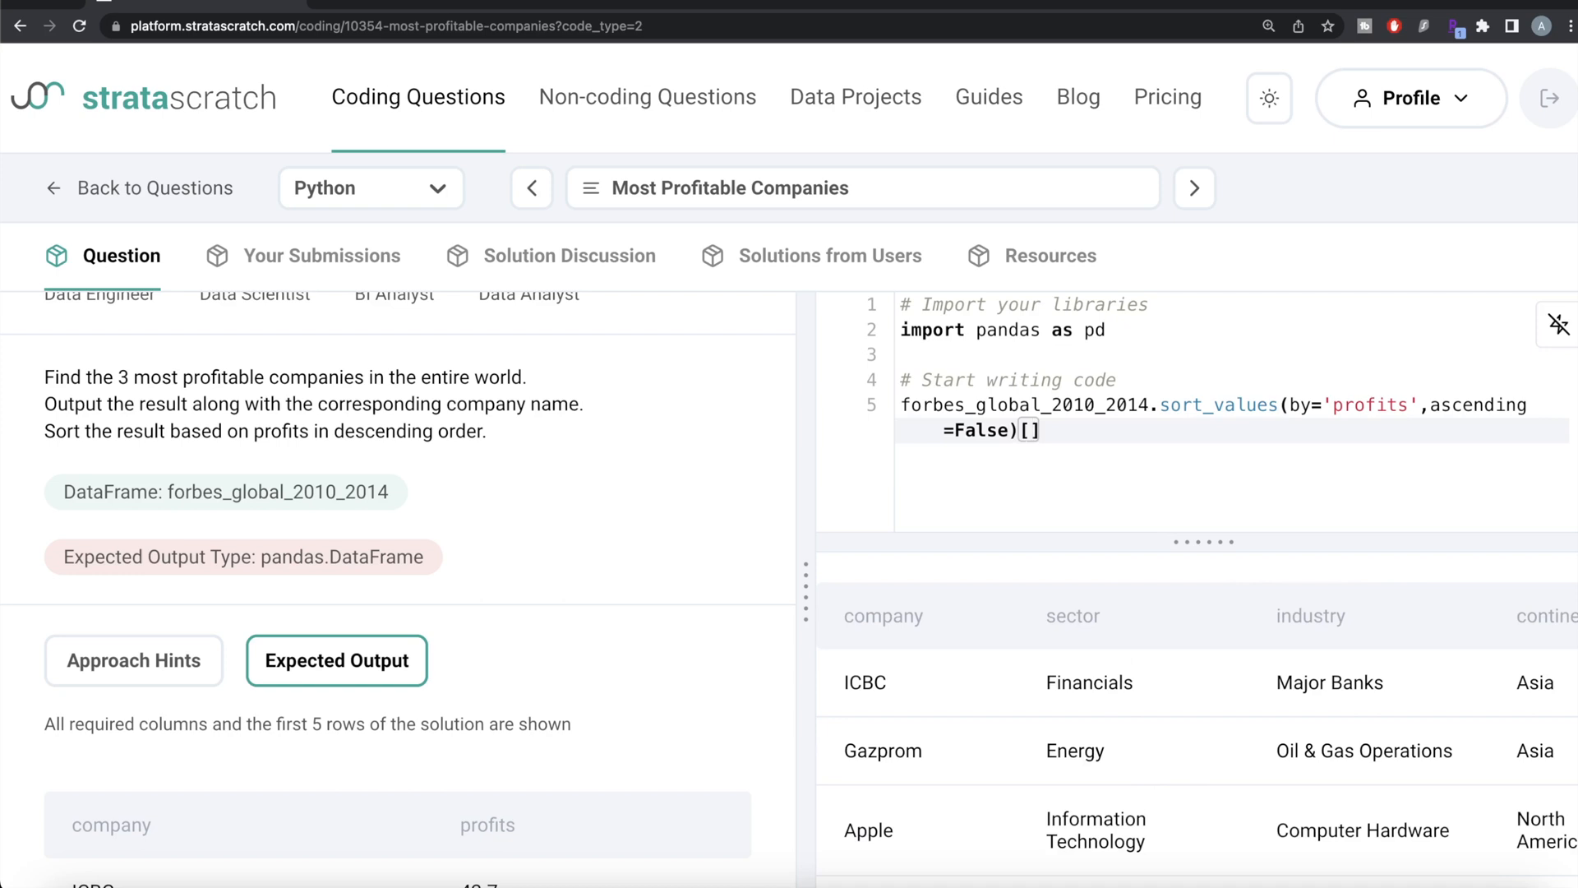
pyautogui.write("['")
pyautogui.hscroll(5, 1073, 651)
pyautogui.hscroll(5, 1073, 651)
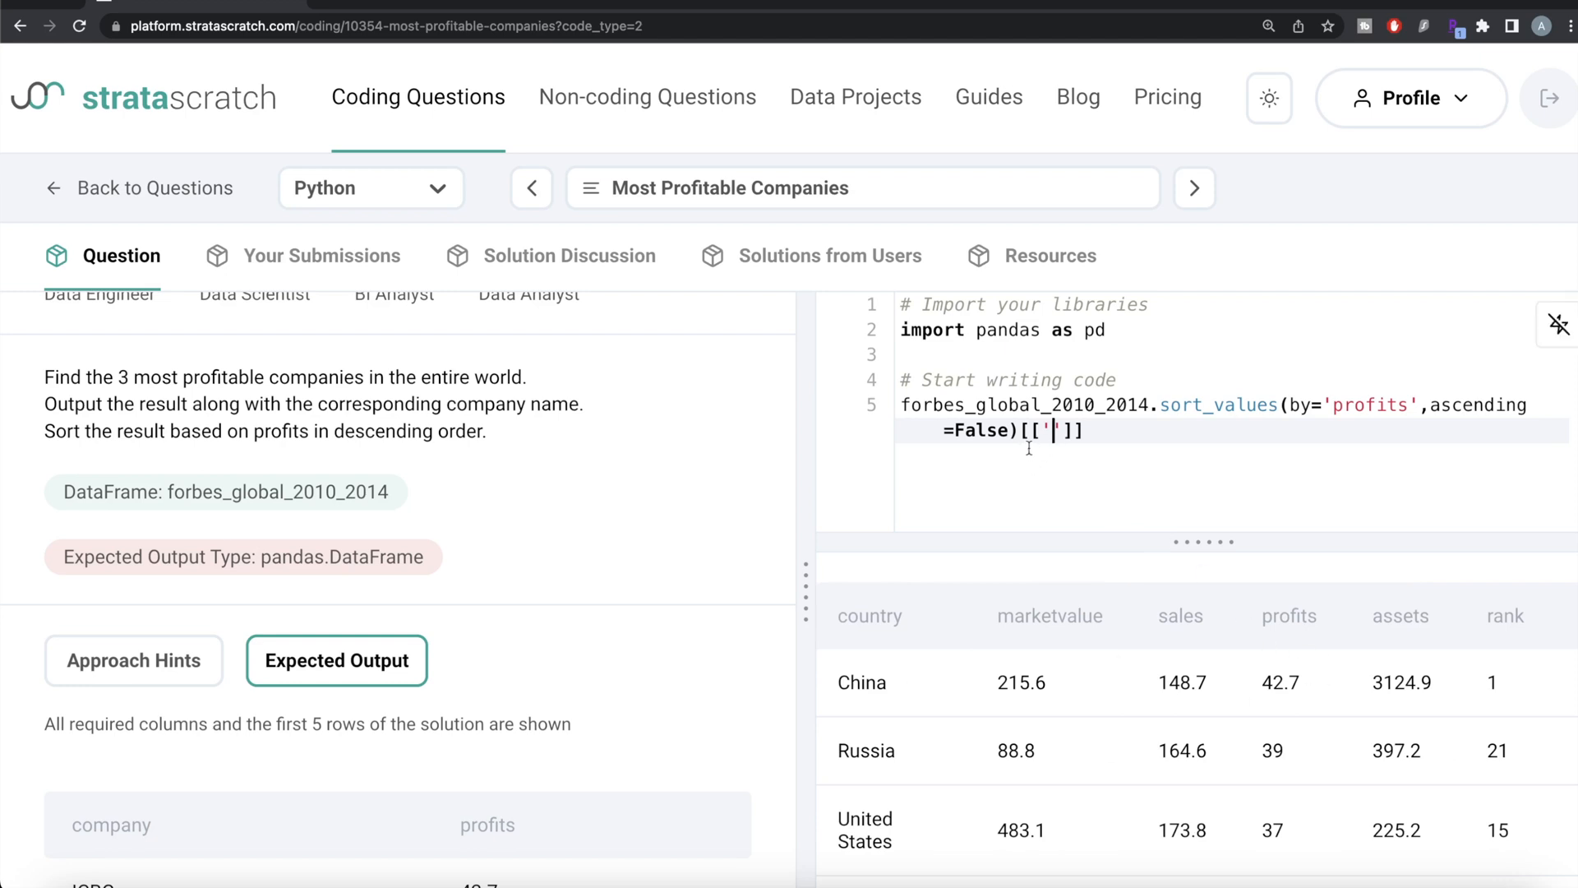
pyautogui.hscroll(-5, 992, 695)
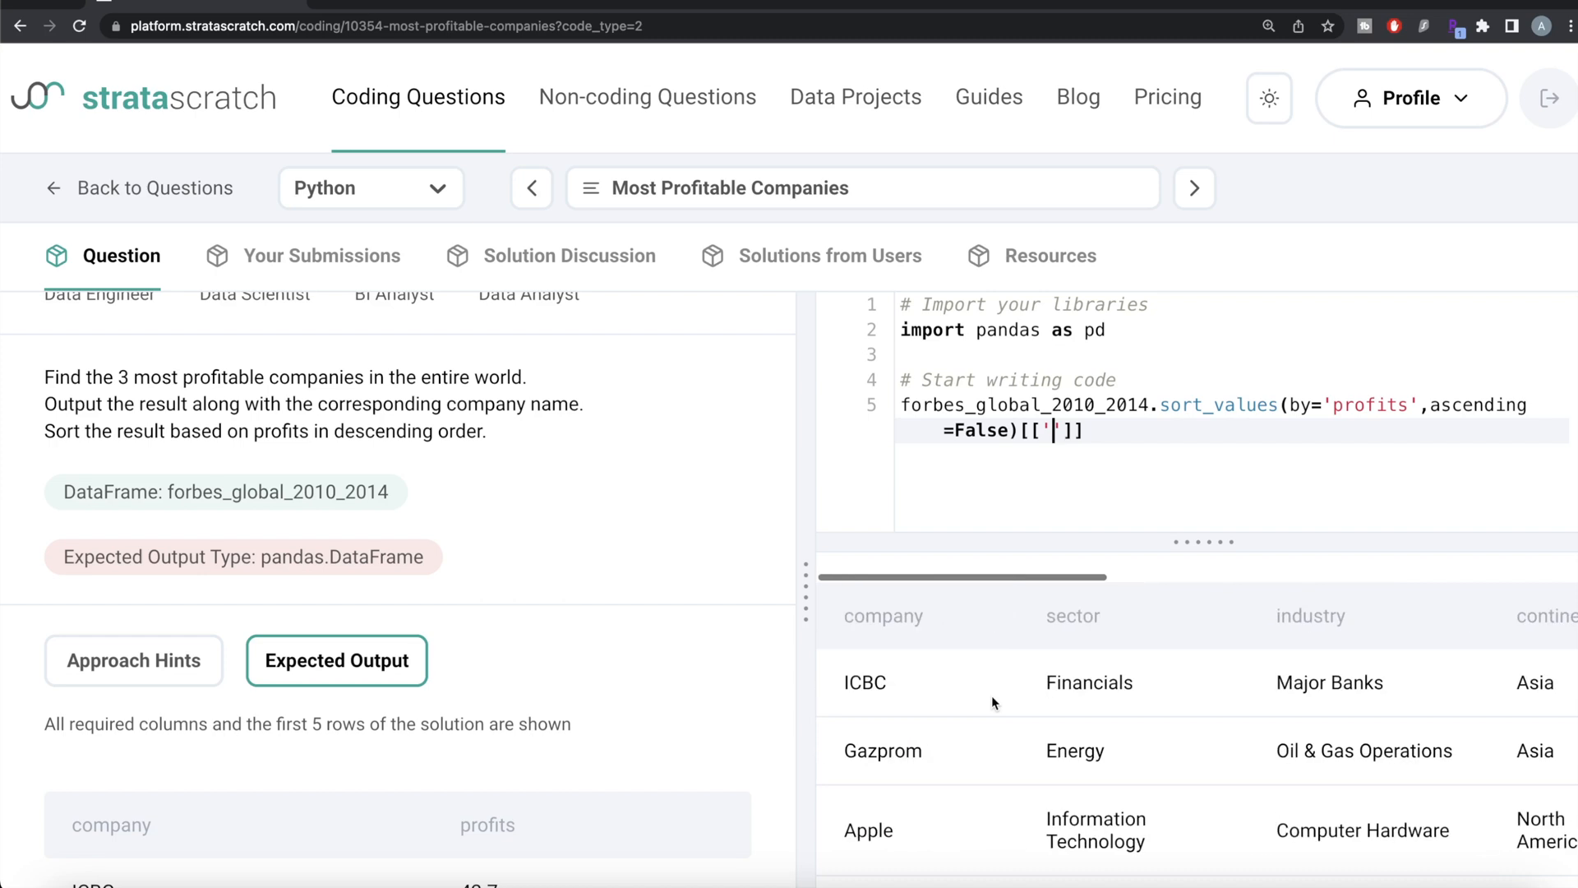
pyautogui.write('company')
# Step: Select only [['company','profits']] from the sorted table and run the code
pyautogui.press('Right')
pyautogui.write(",'profi")
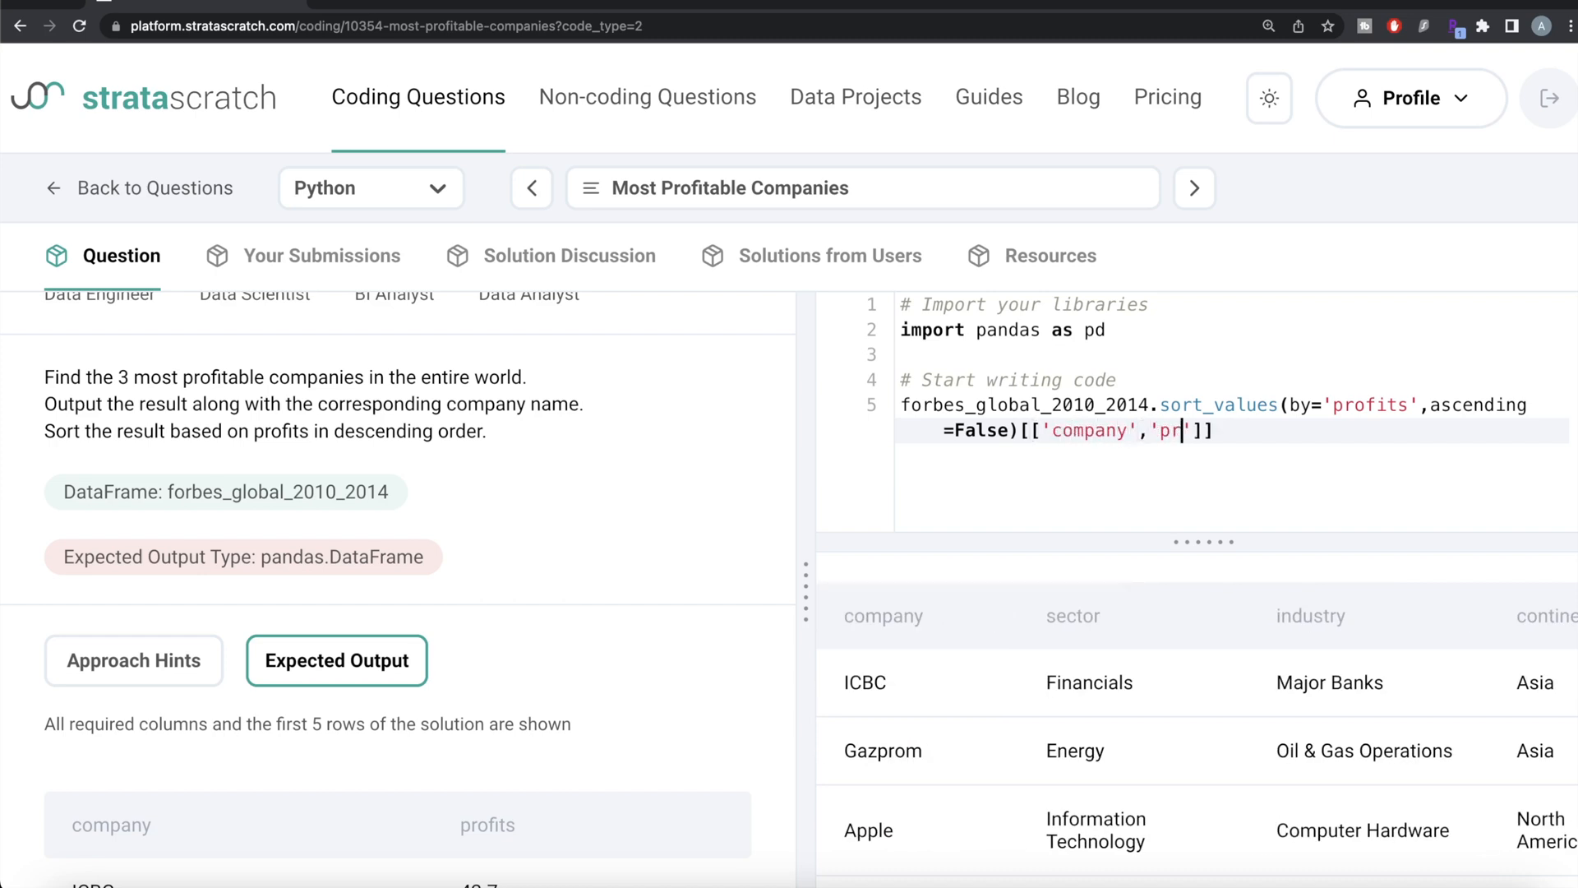
pyautogui.write('ts')
pyautogui.hotkey('alt', 'Return')
pyautogui.click(1276, 604)
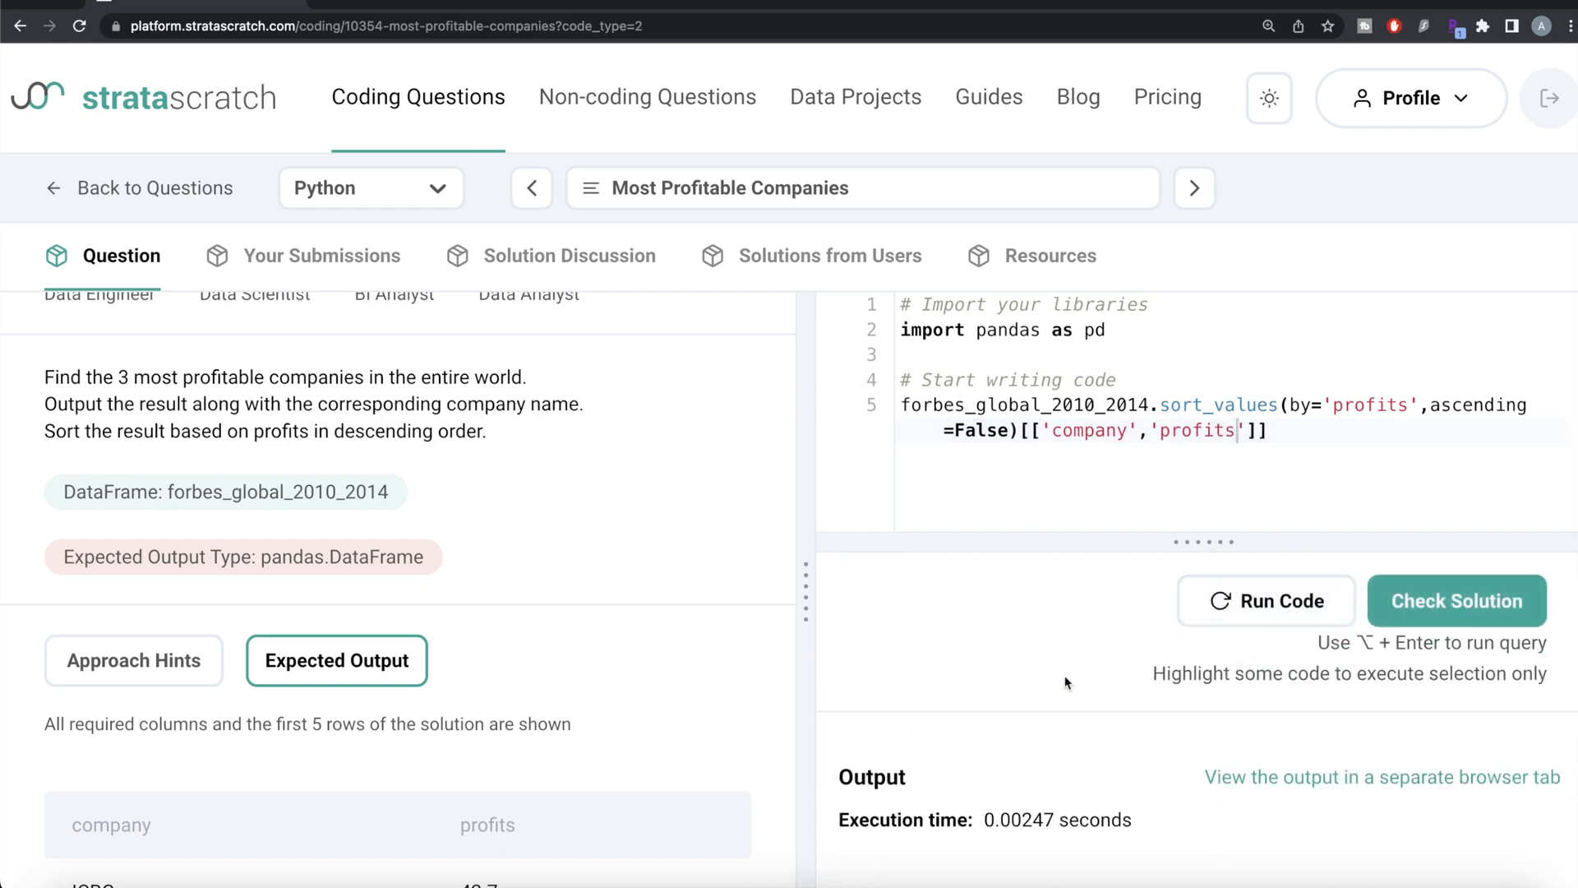
pyautogui.scroll(-2, 1171, 740)
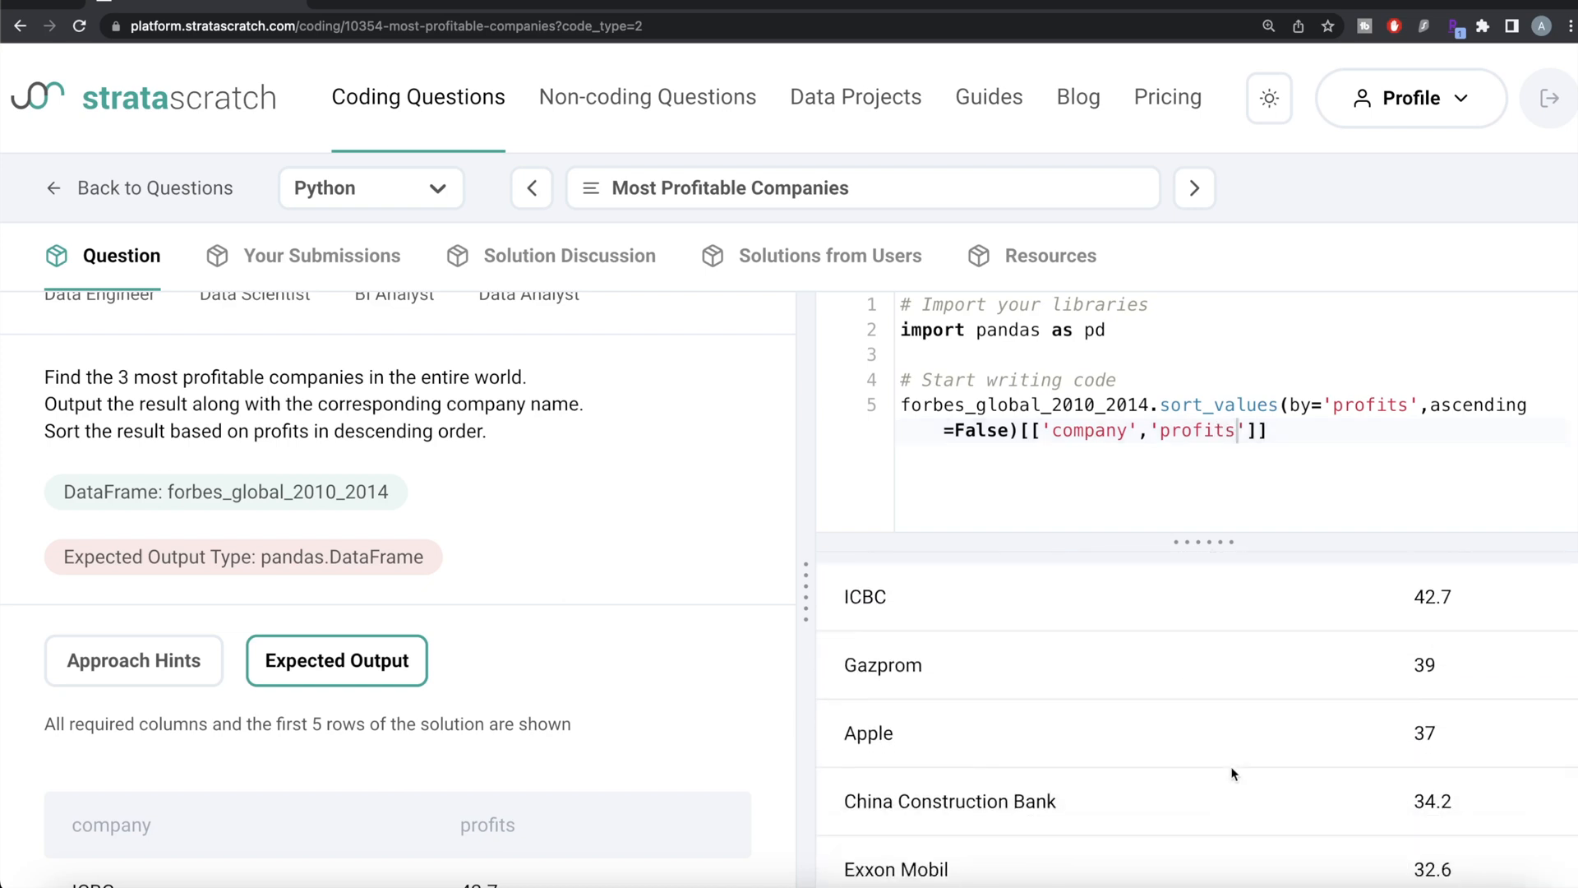
pyautogui.scroll(-1, 1233, 773)
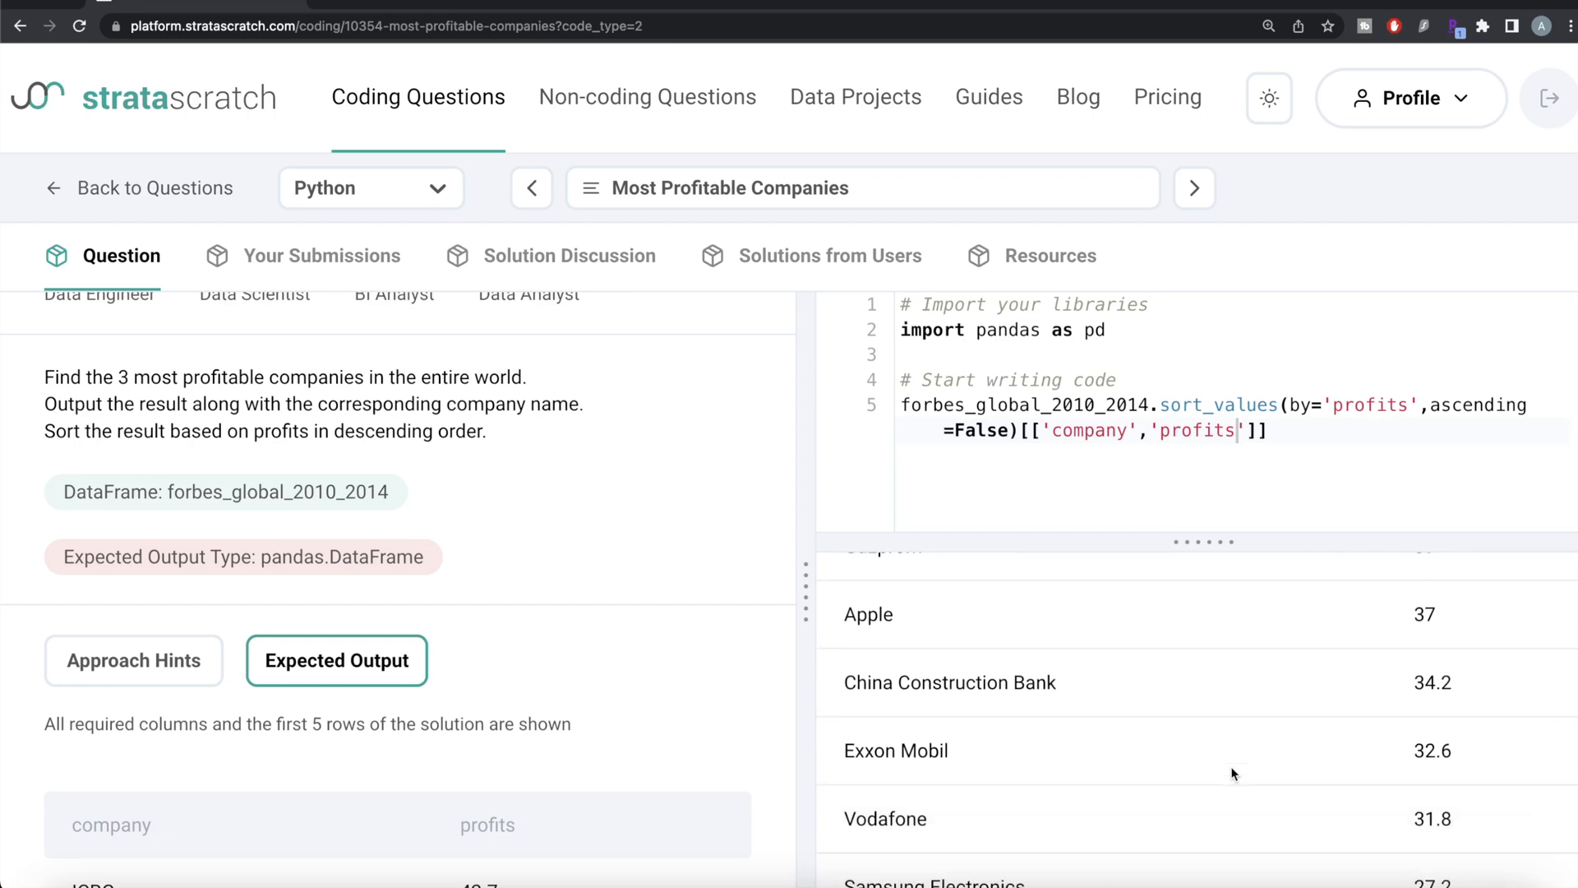
pyautogui.scroll(-1, 1233, 772)
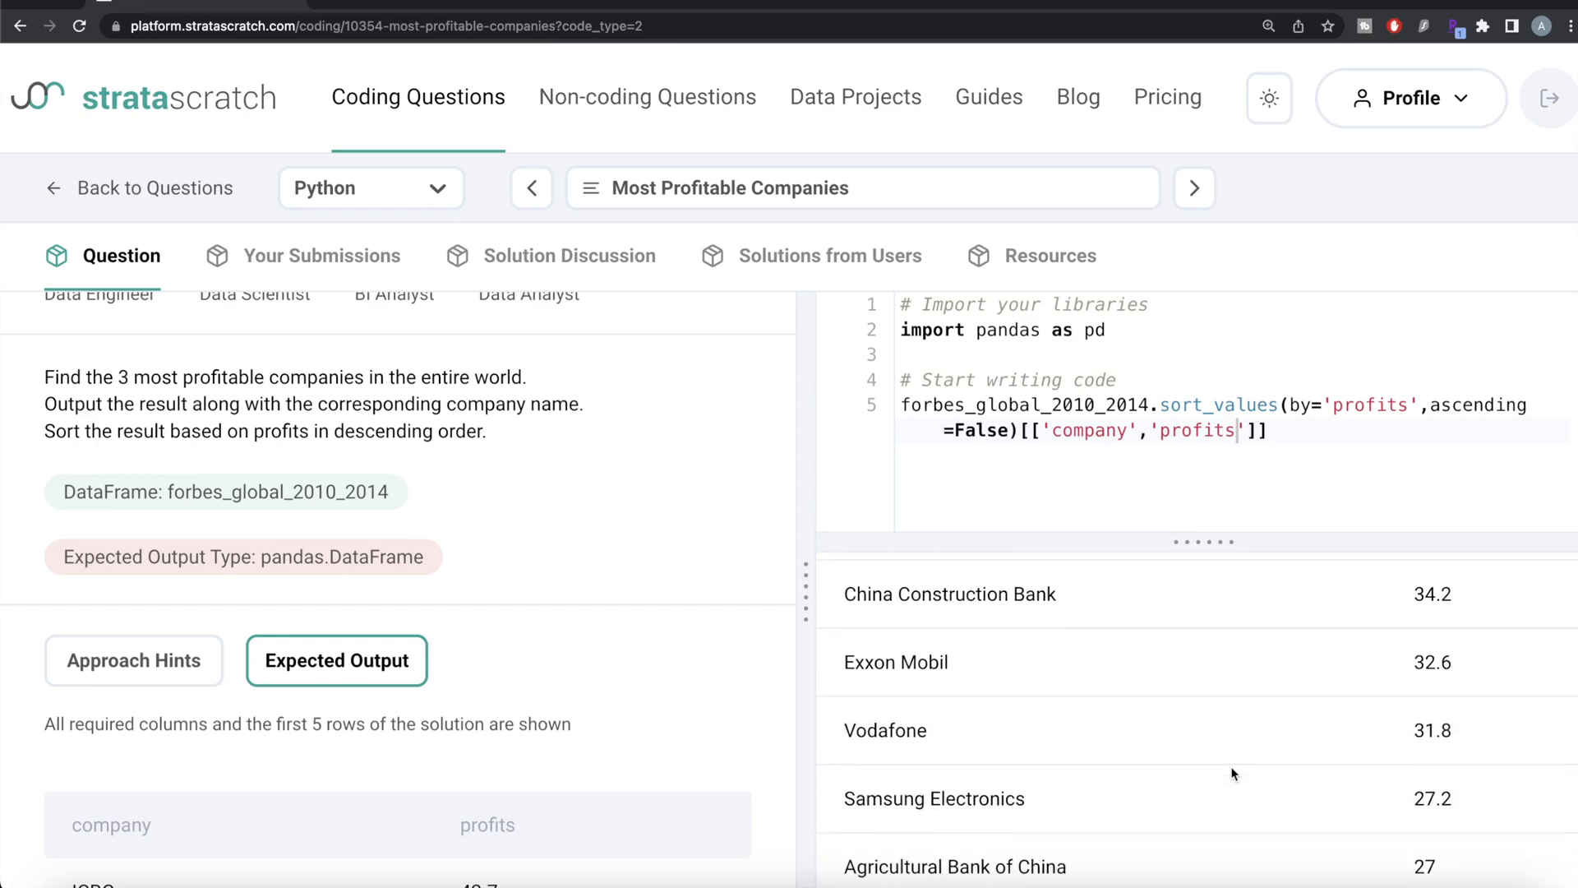
pyautogui.scroll(3, 1233, 773)
pyautogui.scroll(3, 1233, 773)
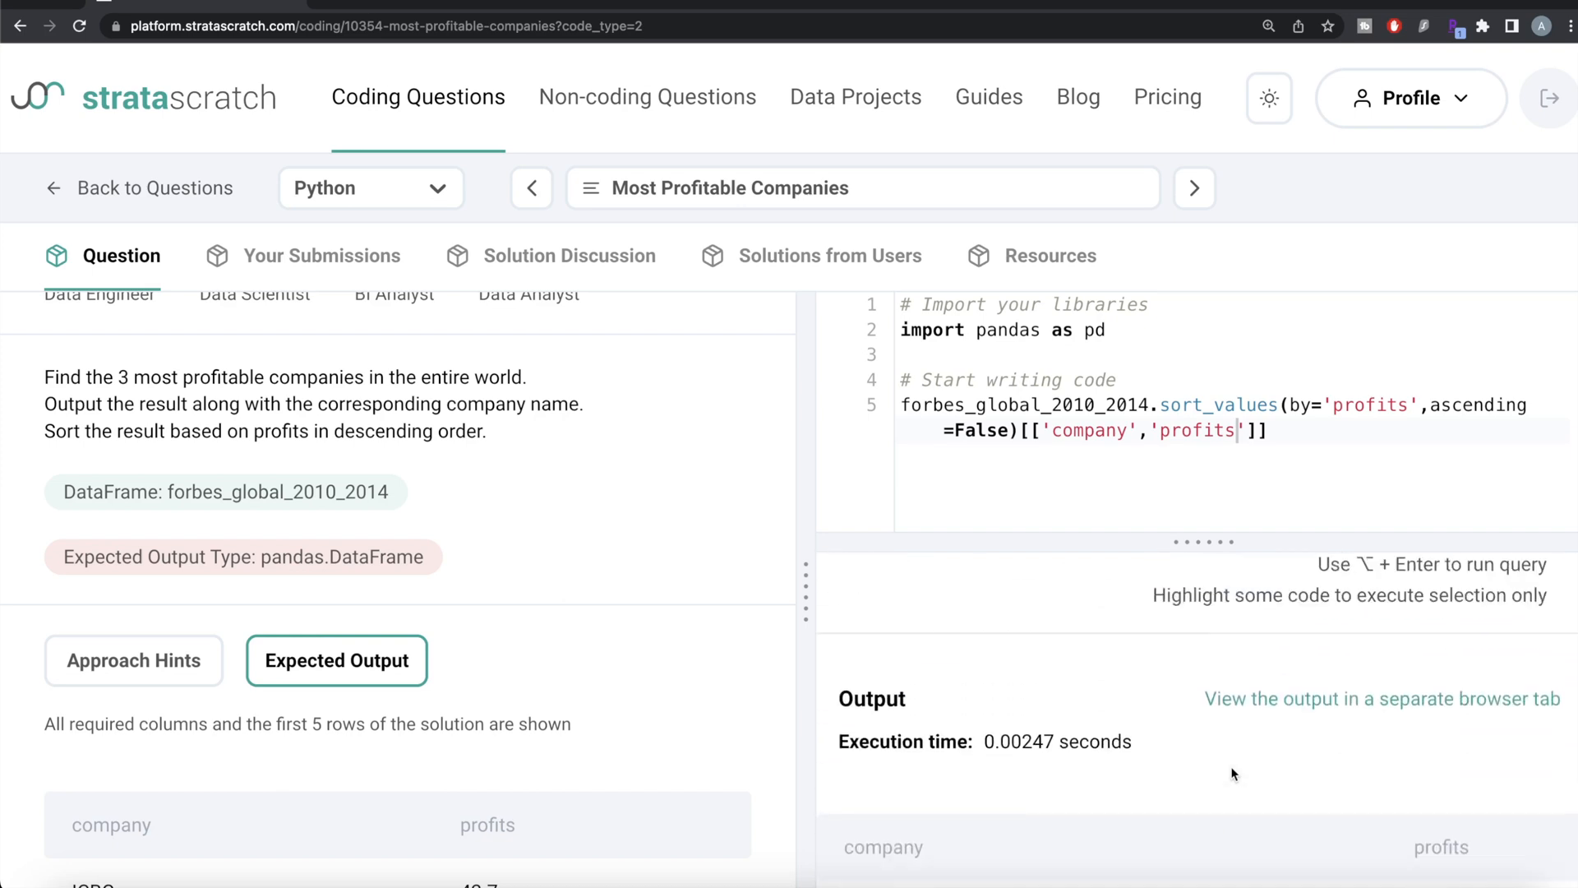
pyautogui.scroll(-3, 1233, 773)
pyautogui.scroll(-1, 1233, 775)
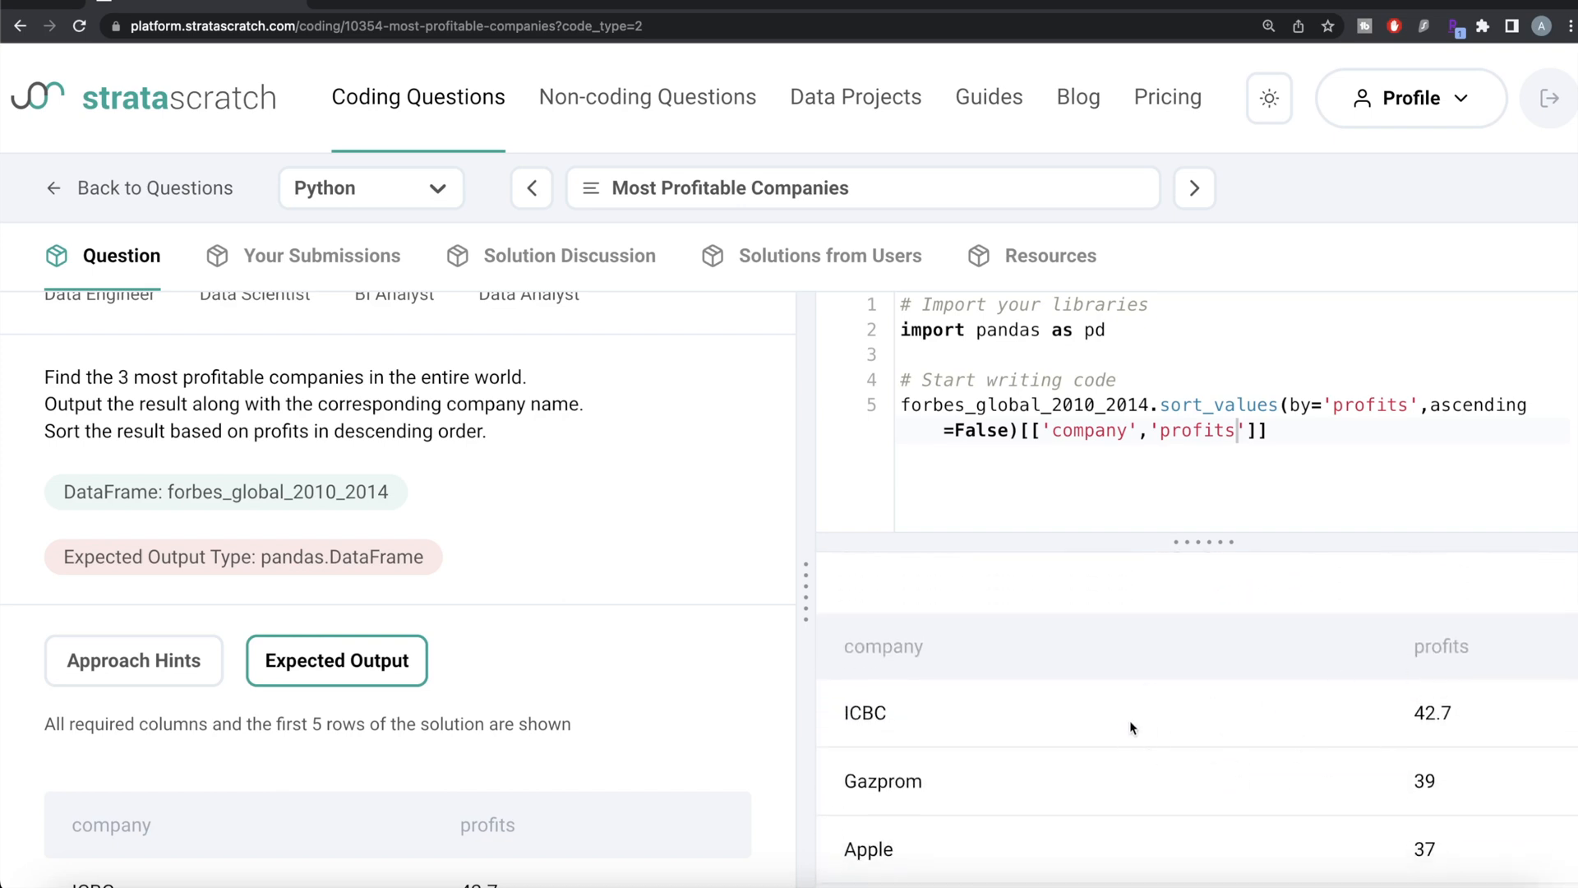
pyautogui.scroll(3, 1130, 721)
# Step: Append .head(3), run it to get ICBC, Gazprom, Apple, and check the Python solution as solved
pyautogui.click(1289, 431)
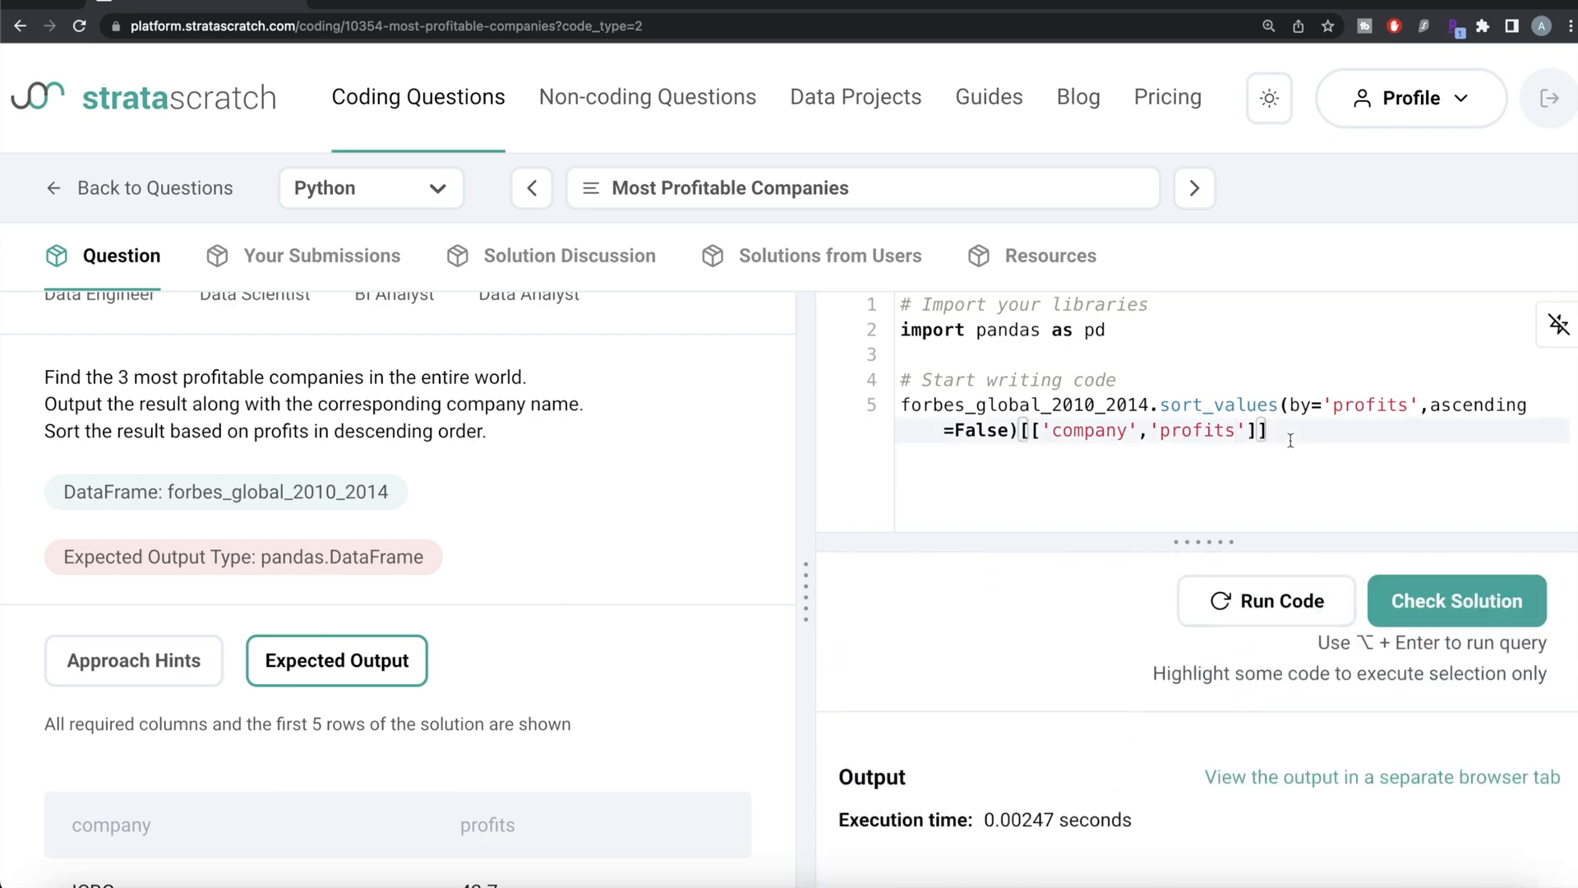
pyautogui.write('.head()')
pyautogui.write('3')
pyautogui.click(1267, 601)
pyautogui.scroll(-4, 1028, 655)
pyautogui.scroll(-1, 1028, 655)
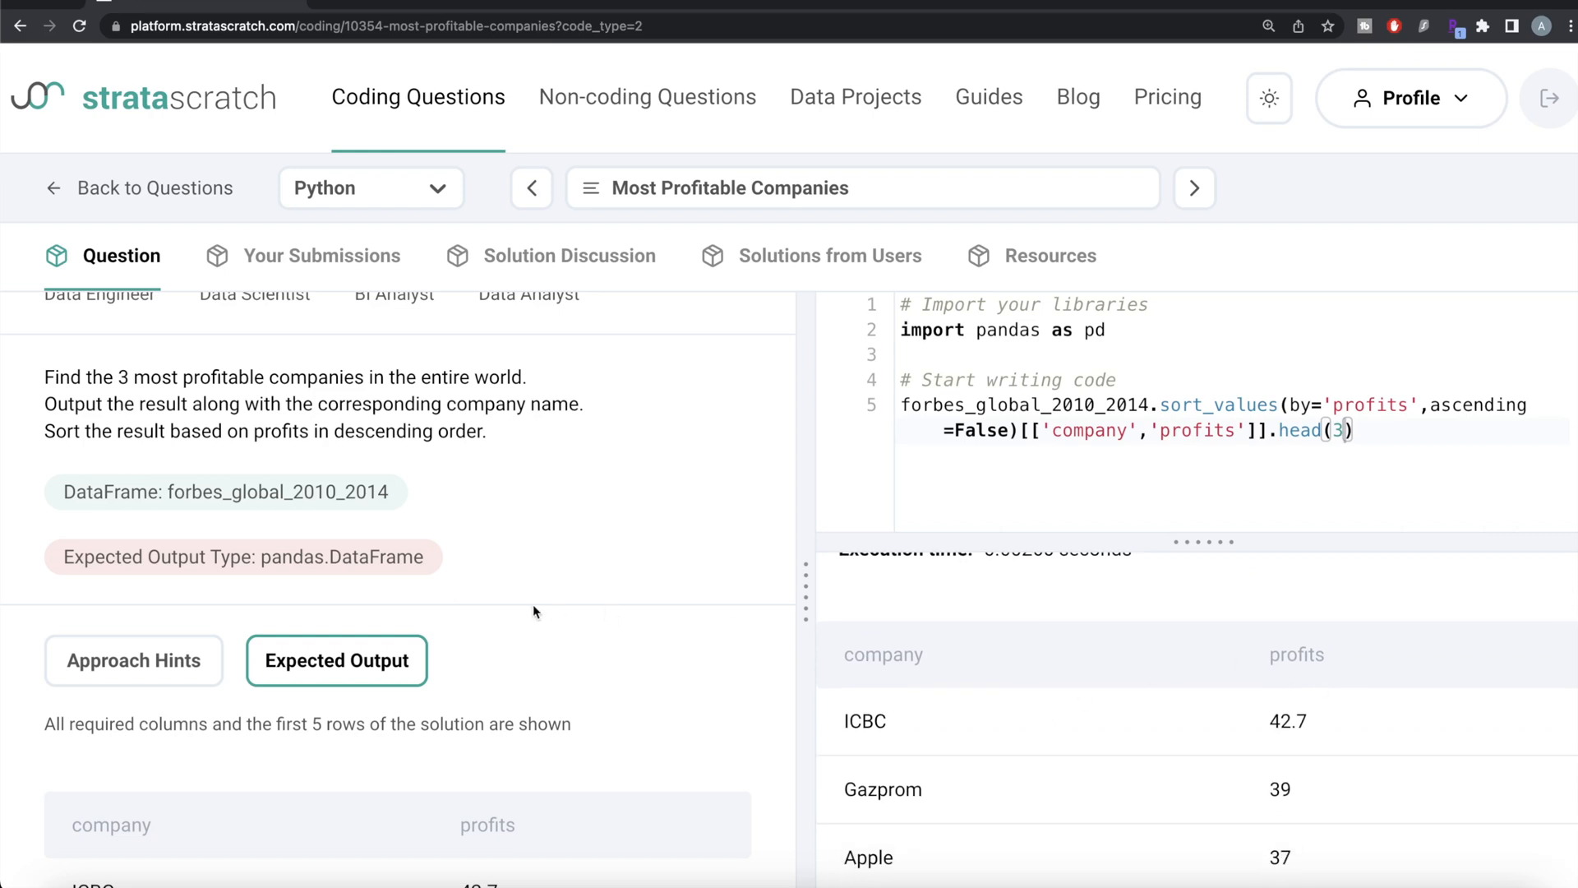
pyautogui.scroll(-4, 532, 604)
pyautogui.scroll(-2, 534, 605)
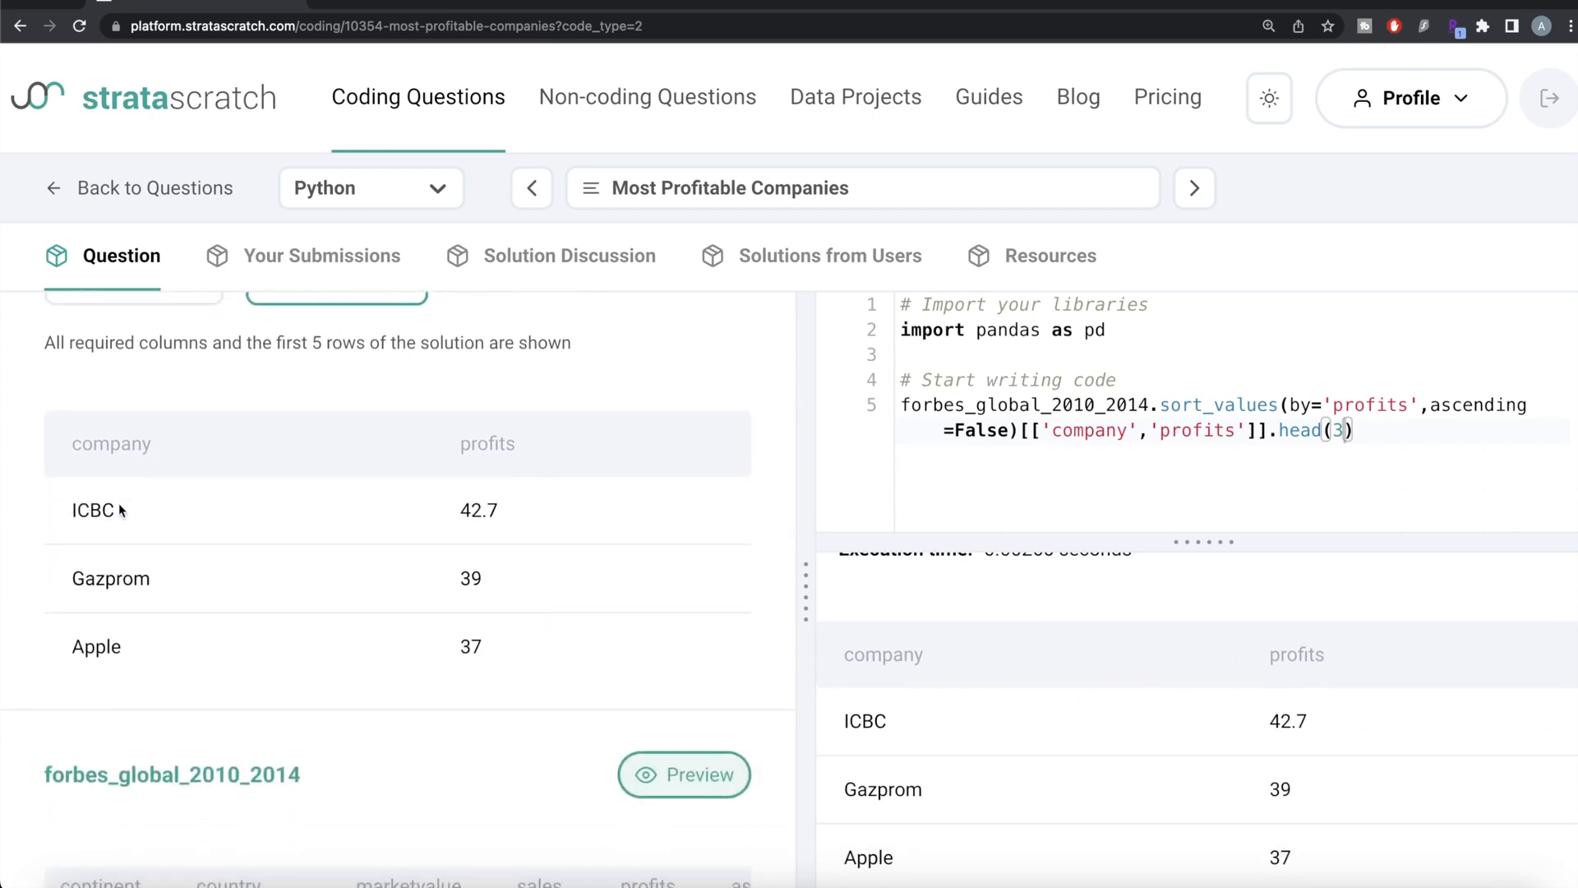
pyautogui.scroll(2, 1028, 742)
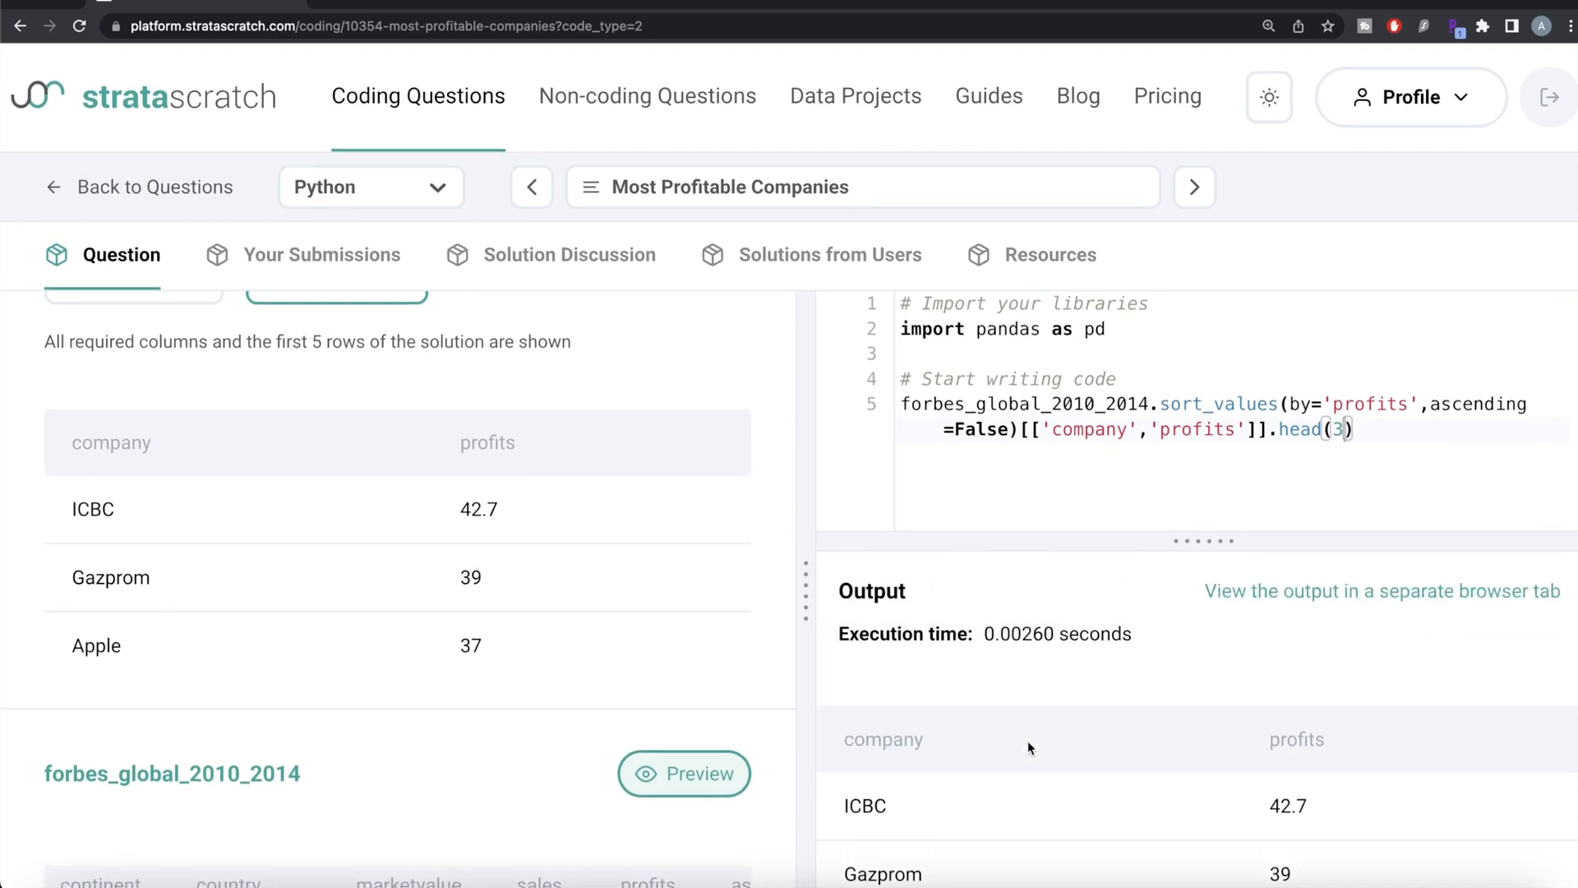
pyautogui.scroll(3, 1027, 741)
pyautogui.click(1418, 613)
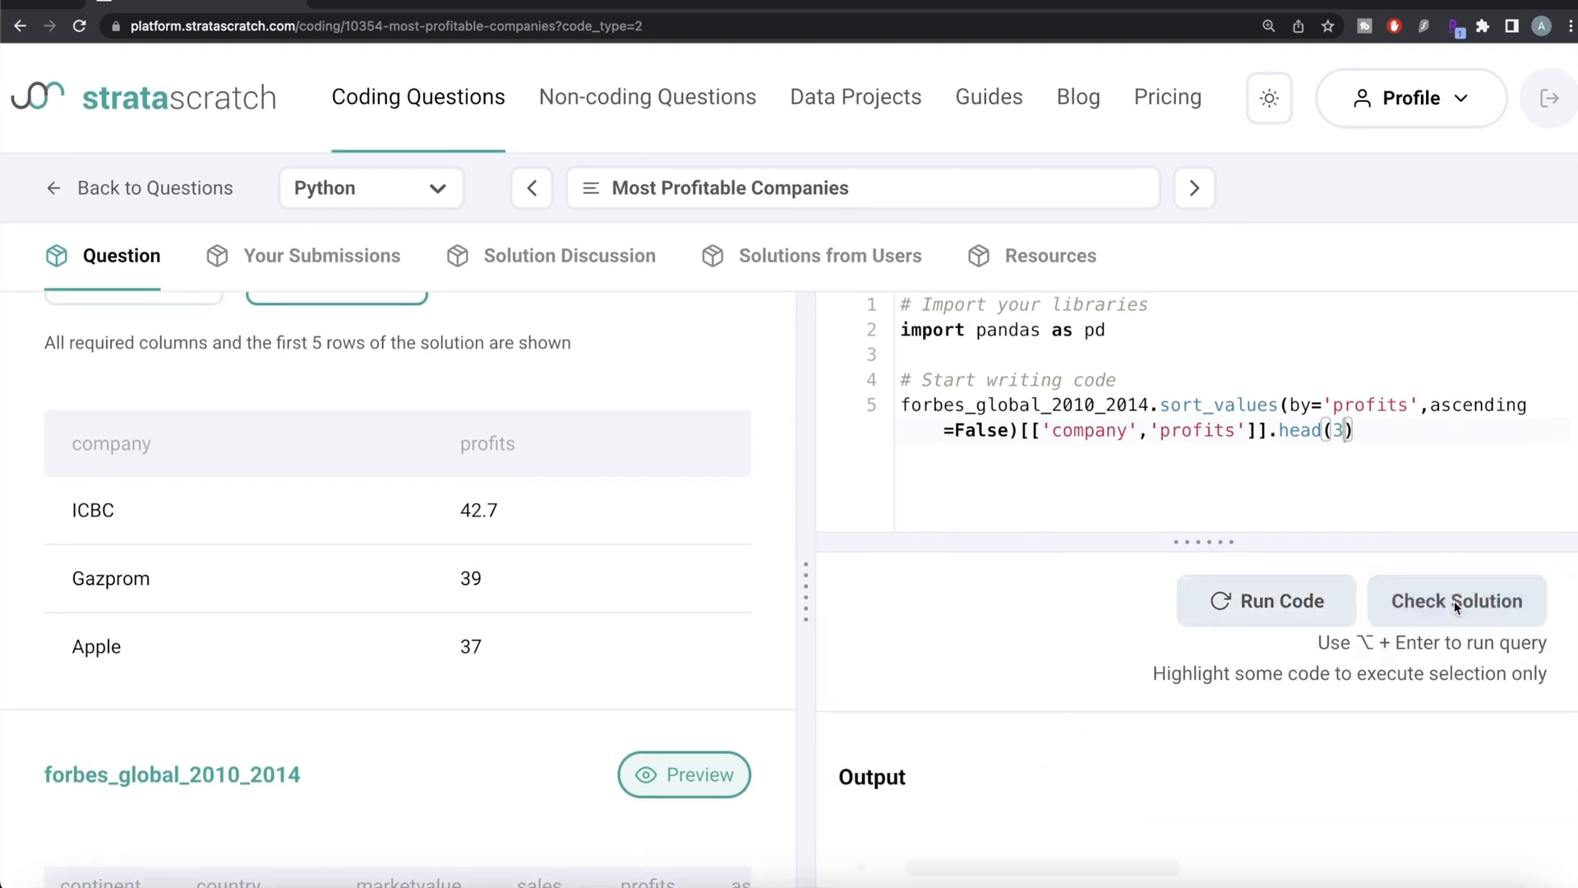
pyautogui.scroll(-4, 1179, 740)
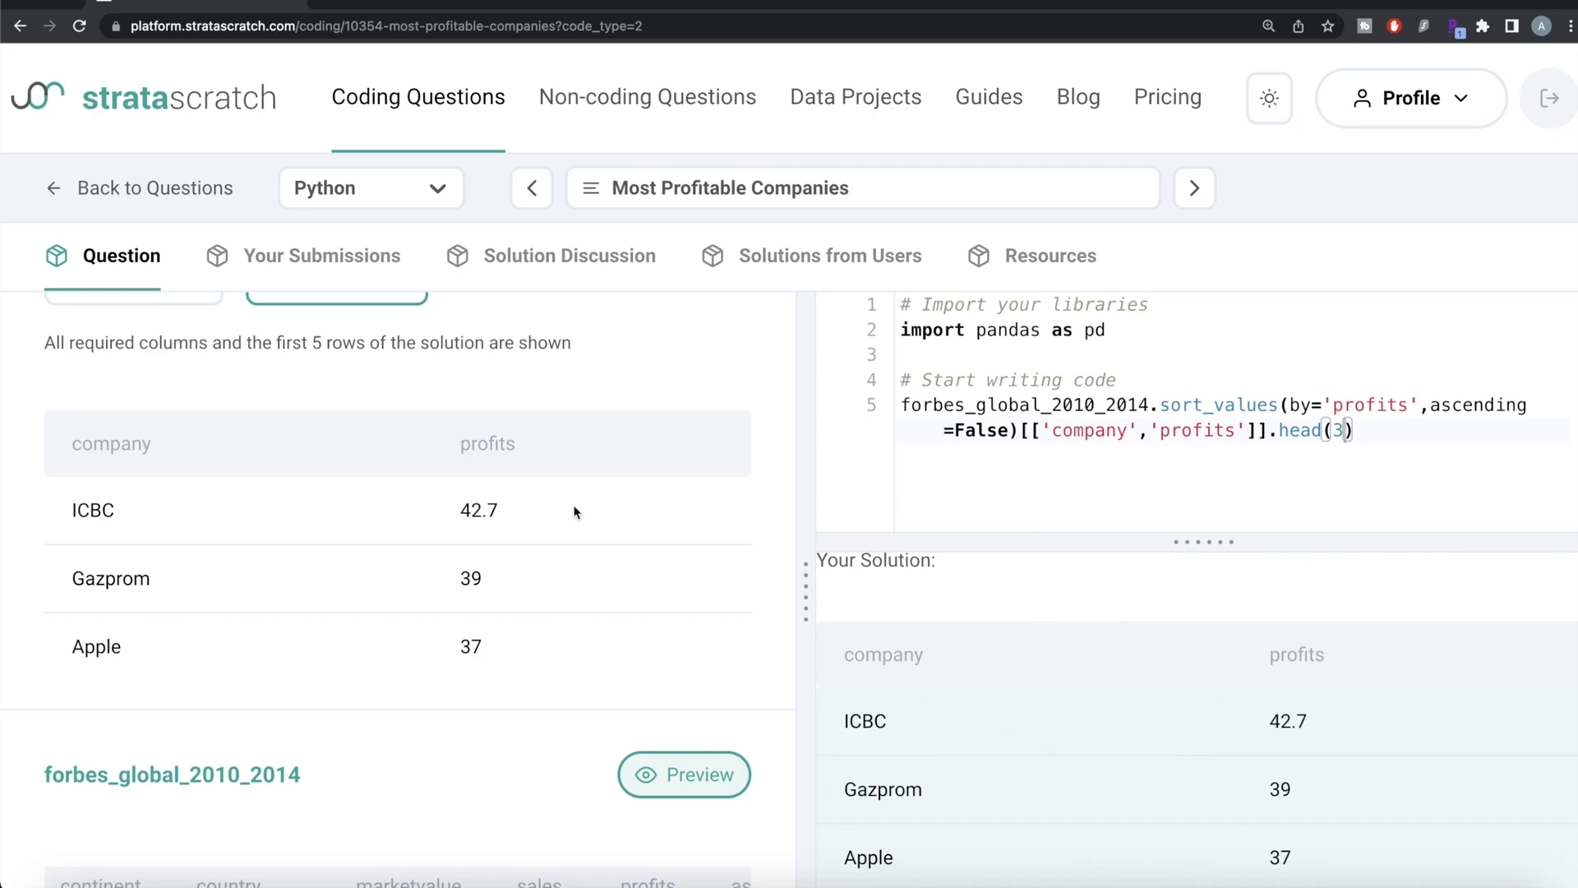
pyautogui.scroll(5, 574, 512)
pyautogui.scroll(5, 574, 512)
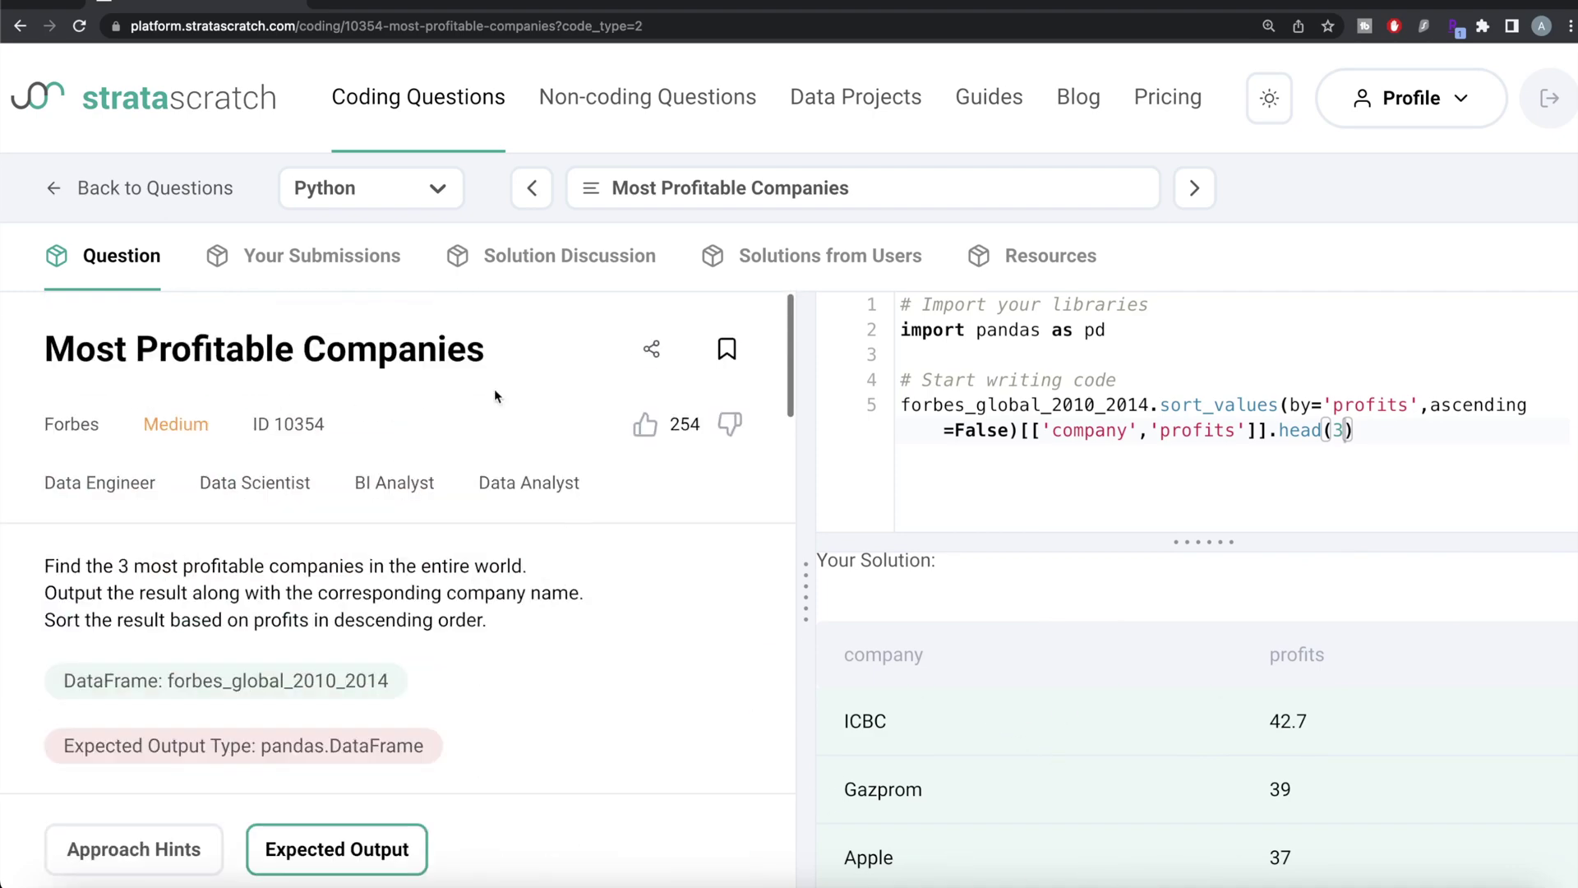
pyautogui.click(371, 187)
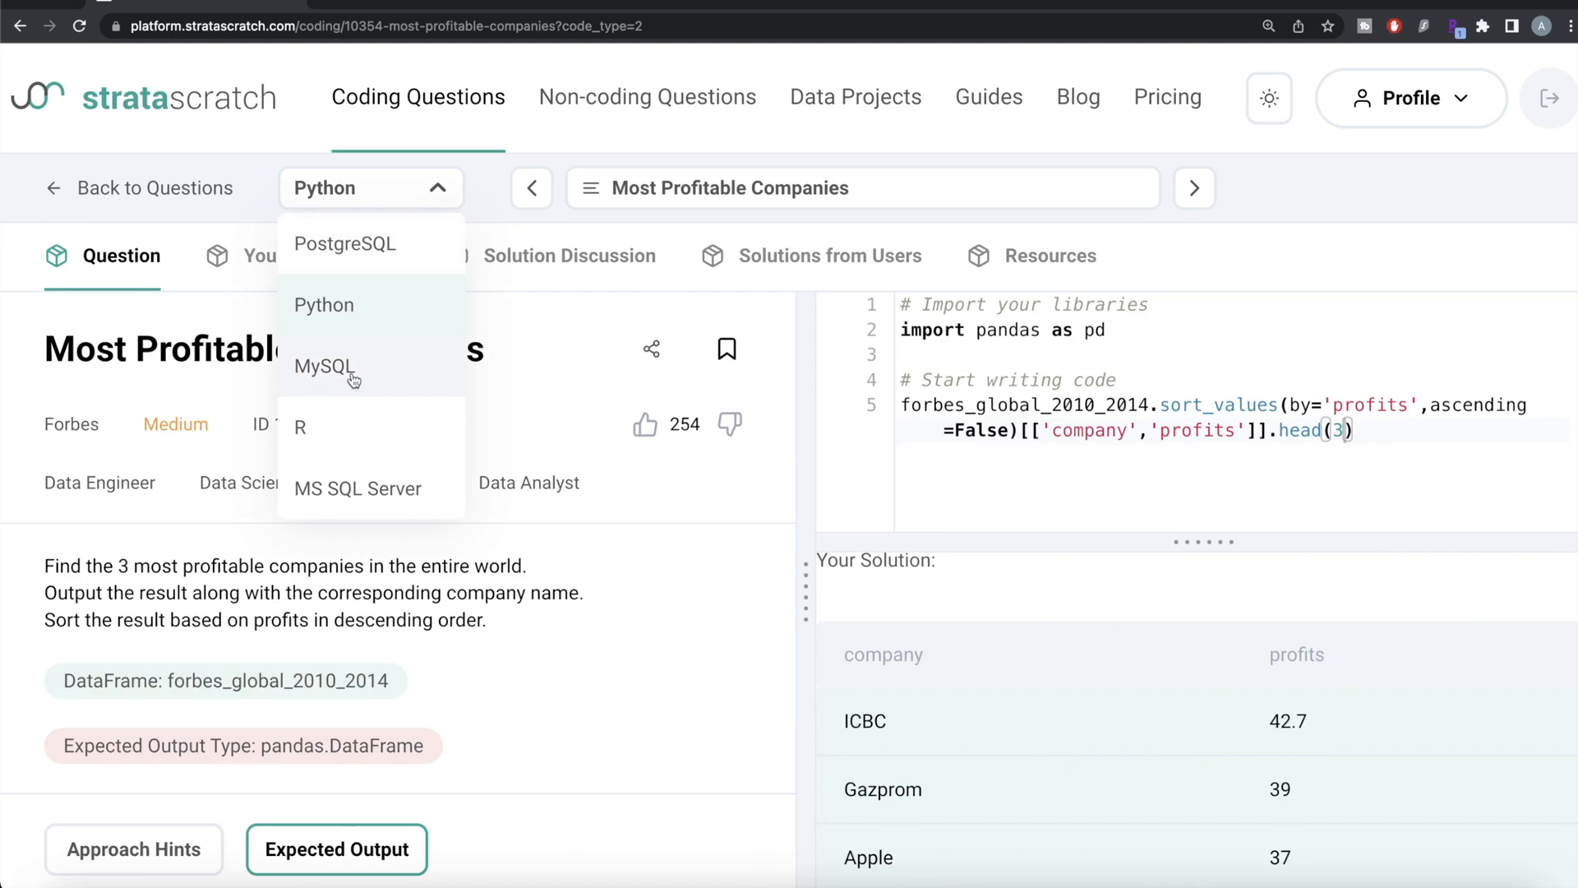
pyautogui.click(327, 366)
pyautogui.scroll(-3, 531, 604)
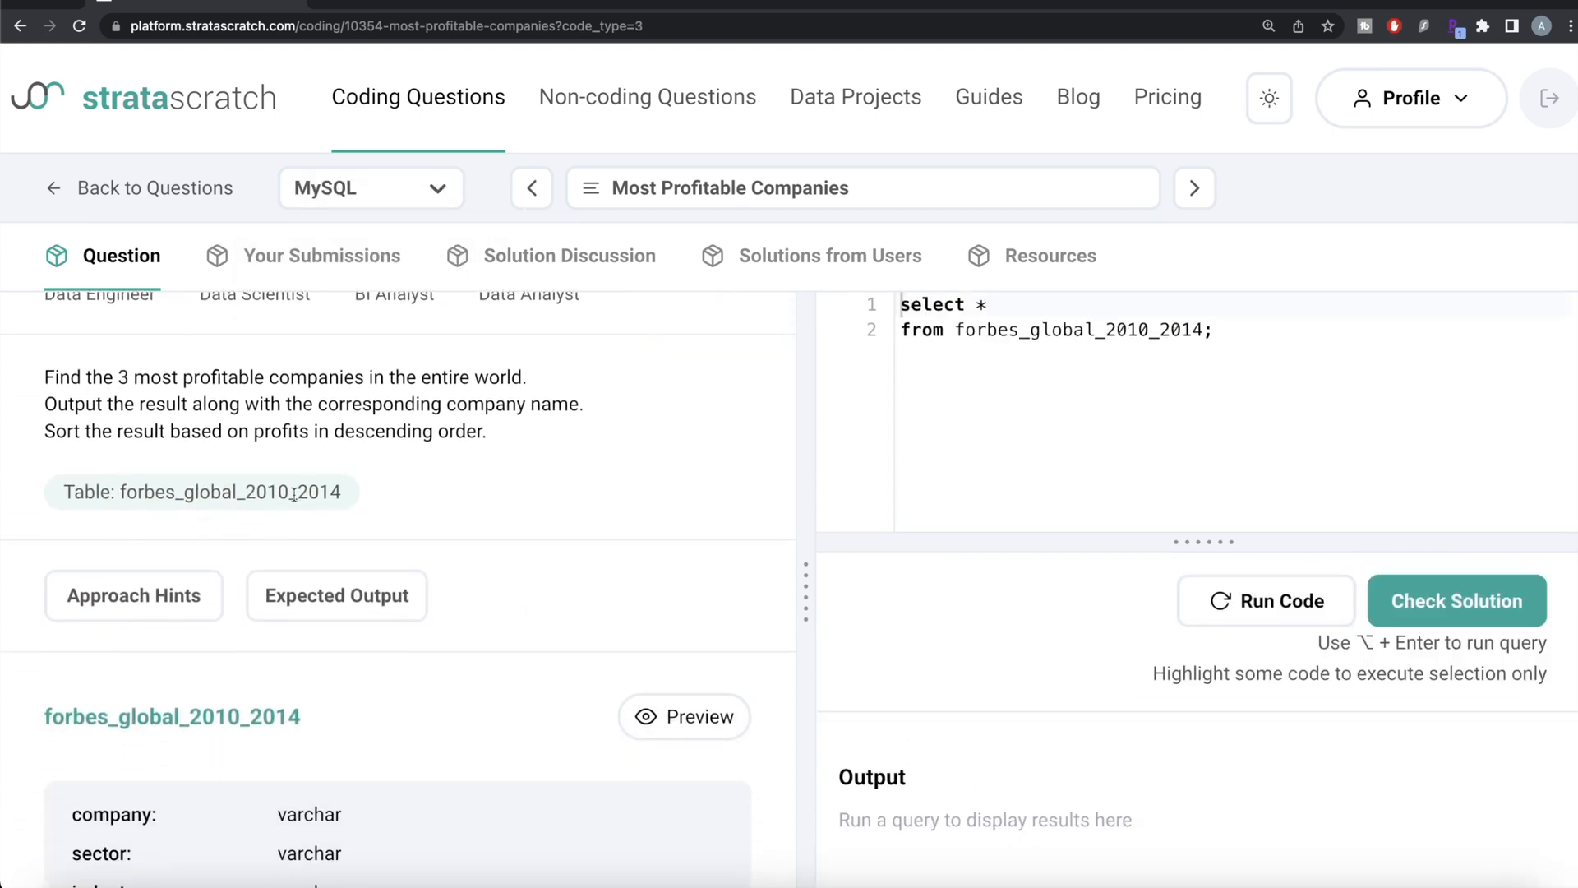
pyautogui.click(337, 594)
pyautogui.scroll(-3, 569, 676)
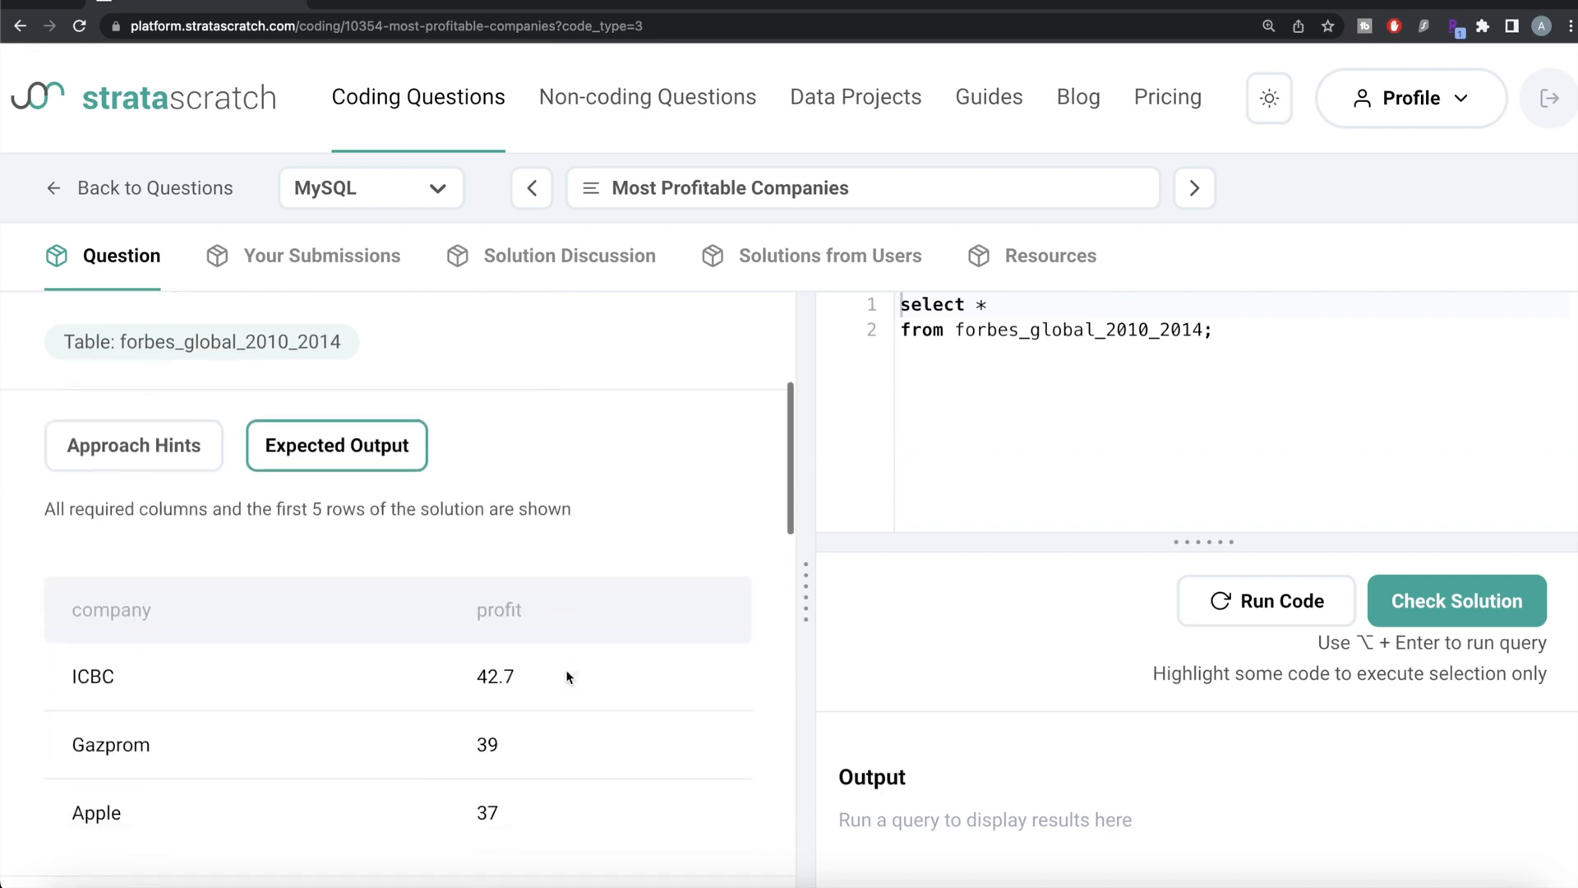
pyautogui.scroll(-2, 568, 676)
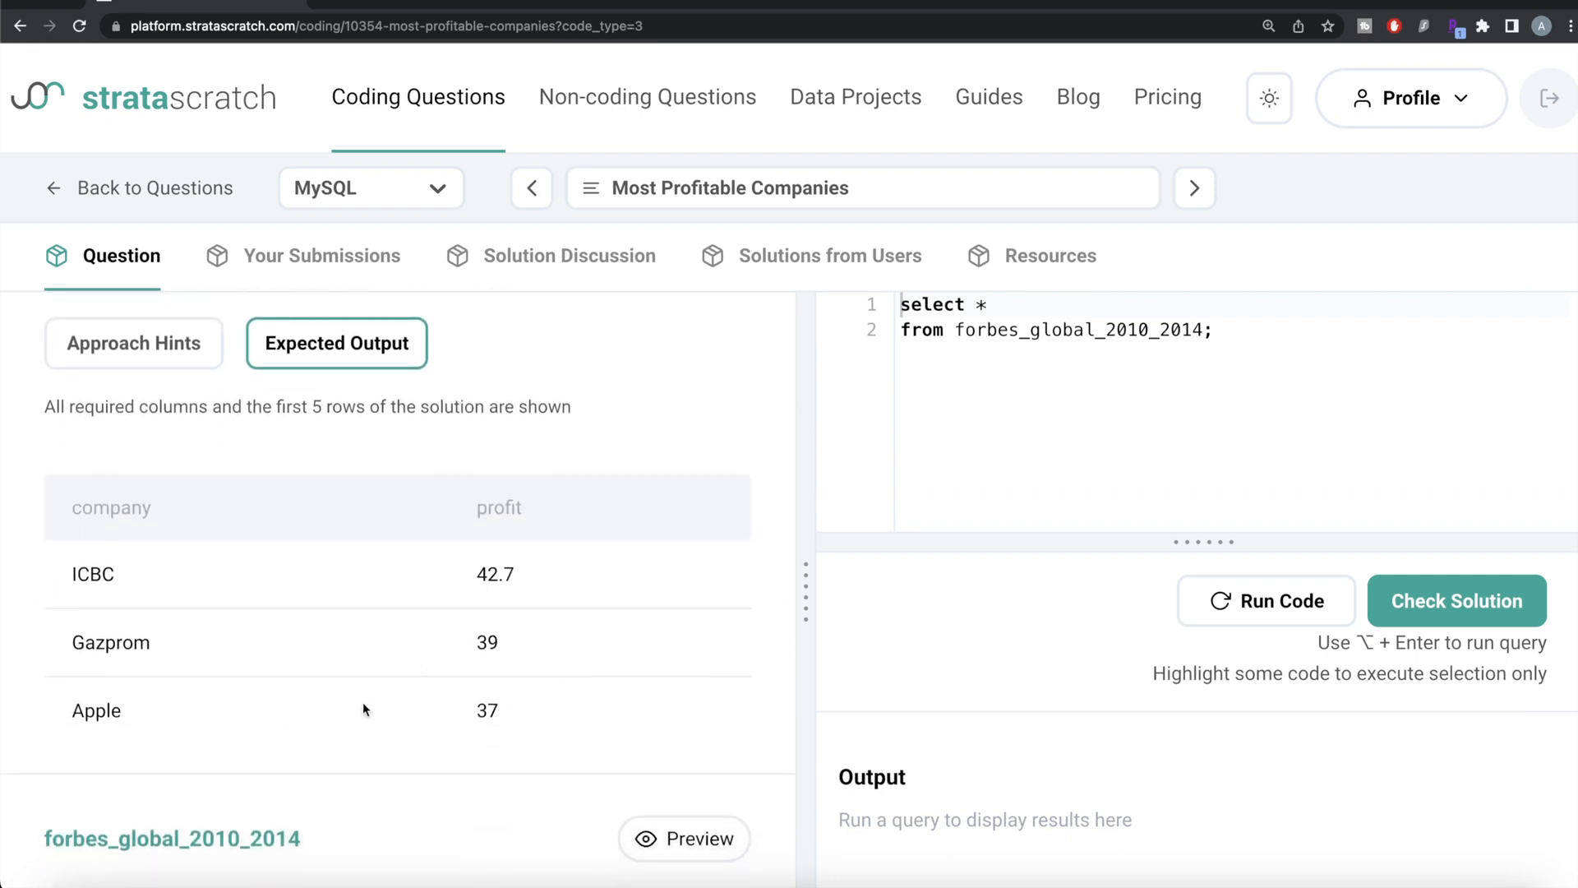
pyautogui.scroll(-5, 364, 709)
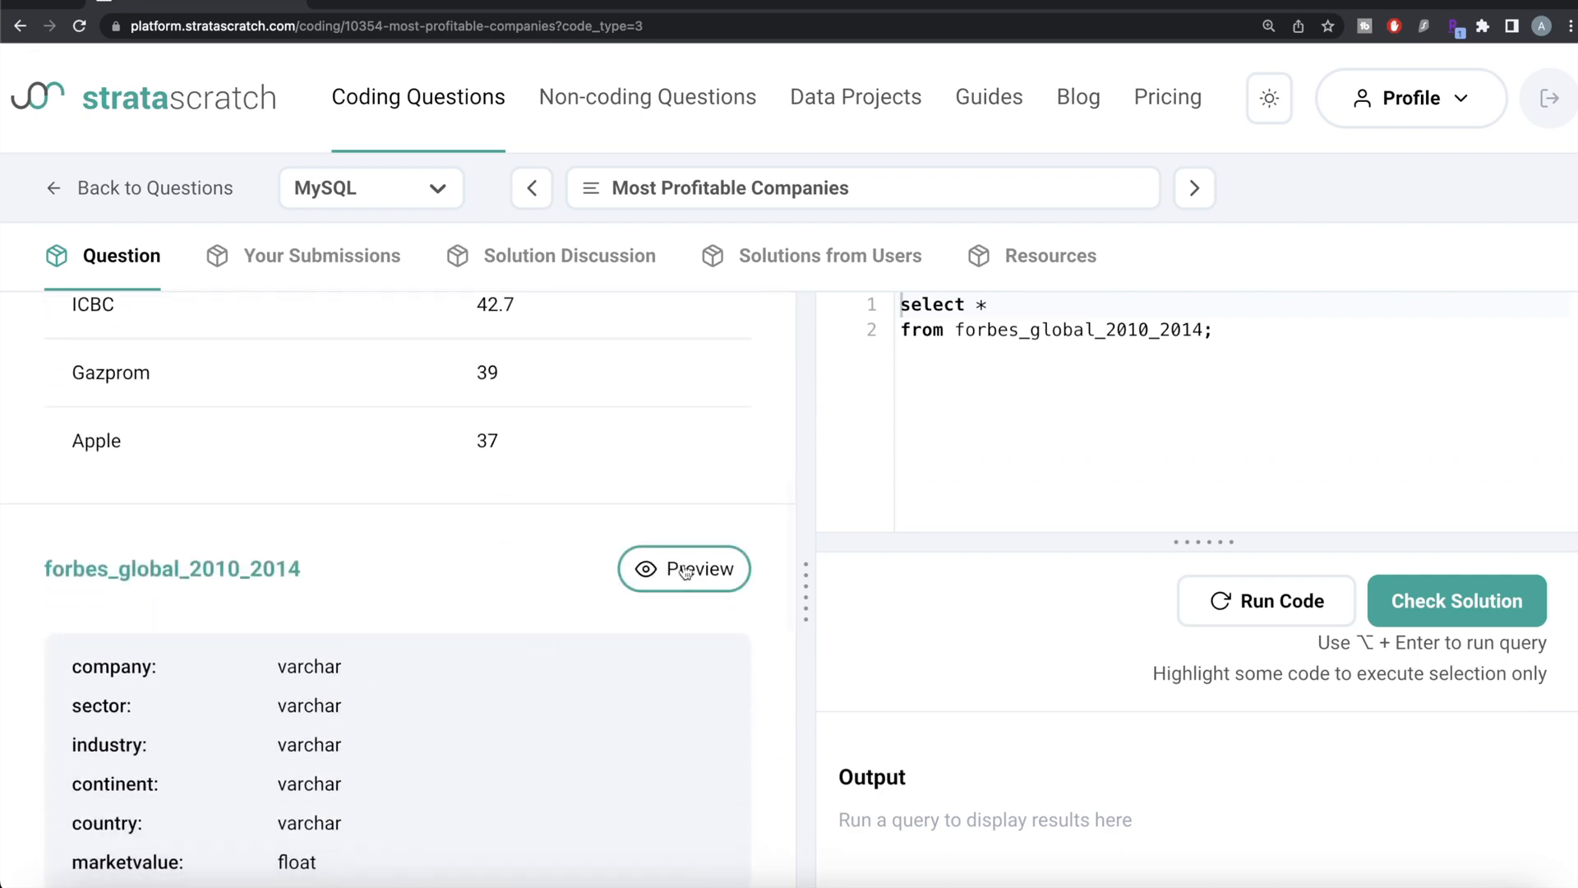
pyautogui.click(686, 571)
pyautogui.scroll(-1, 575, 717)
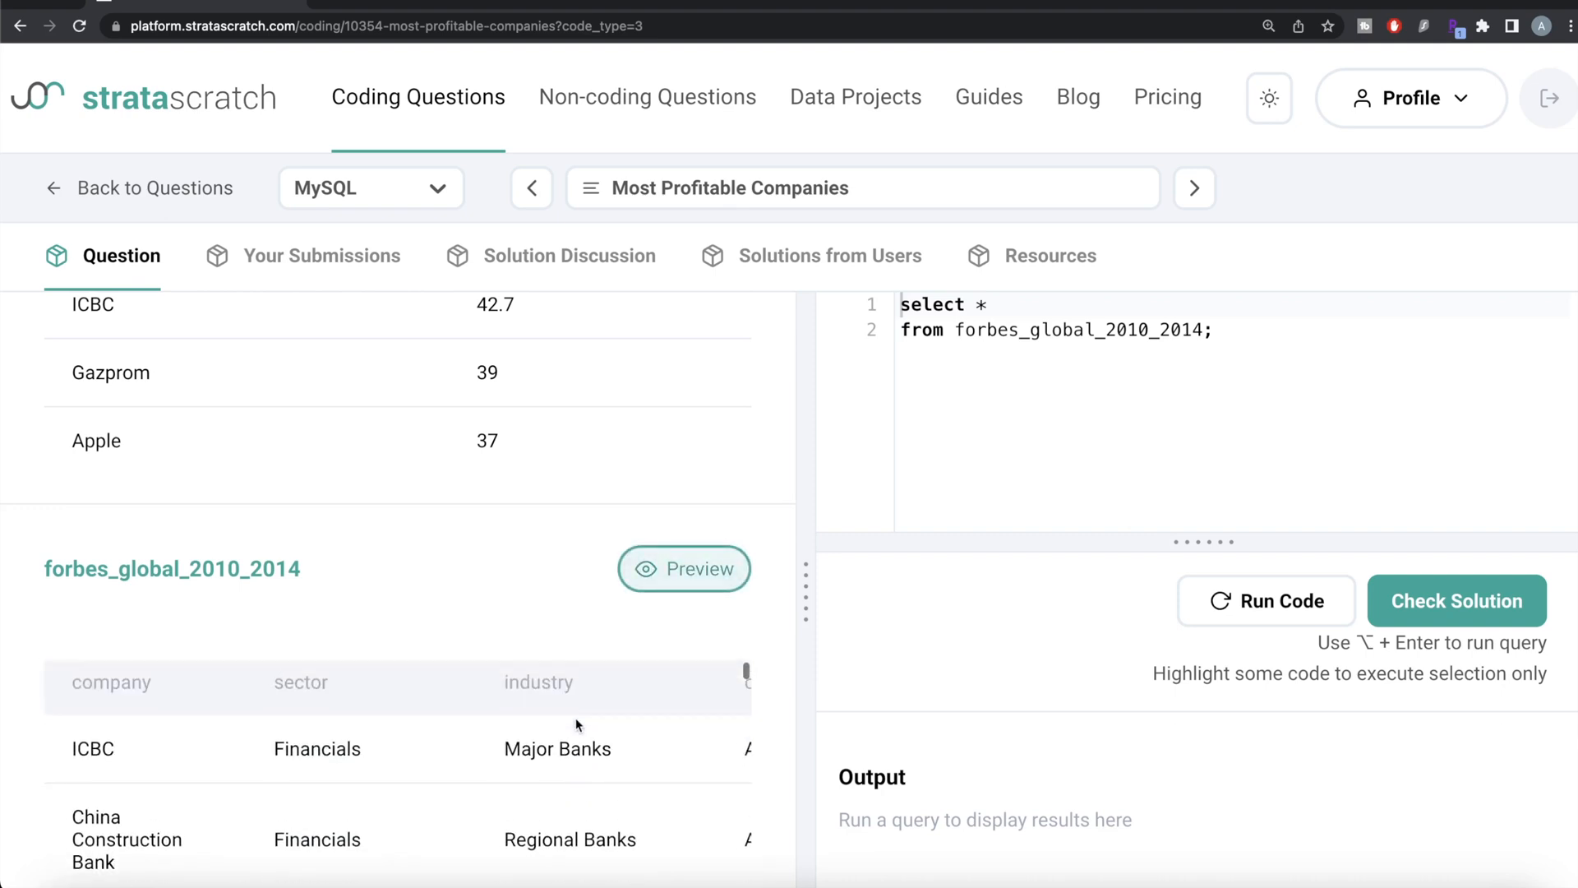
pyautogui.hscroll(5, 575, 717)
pyautogui.hscroll(5, 576, 718)
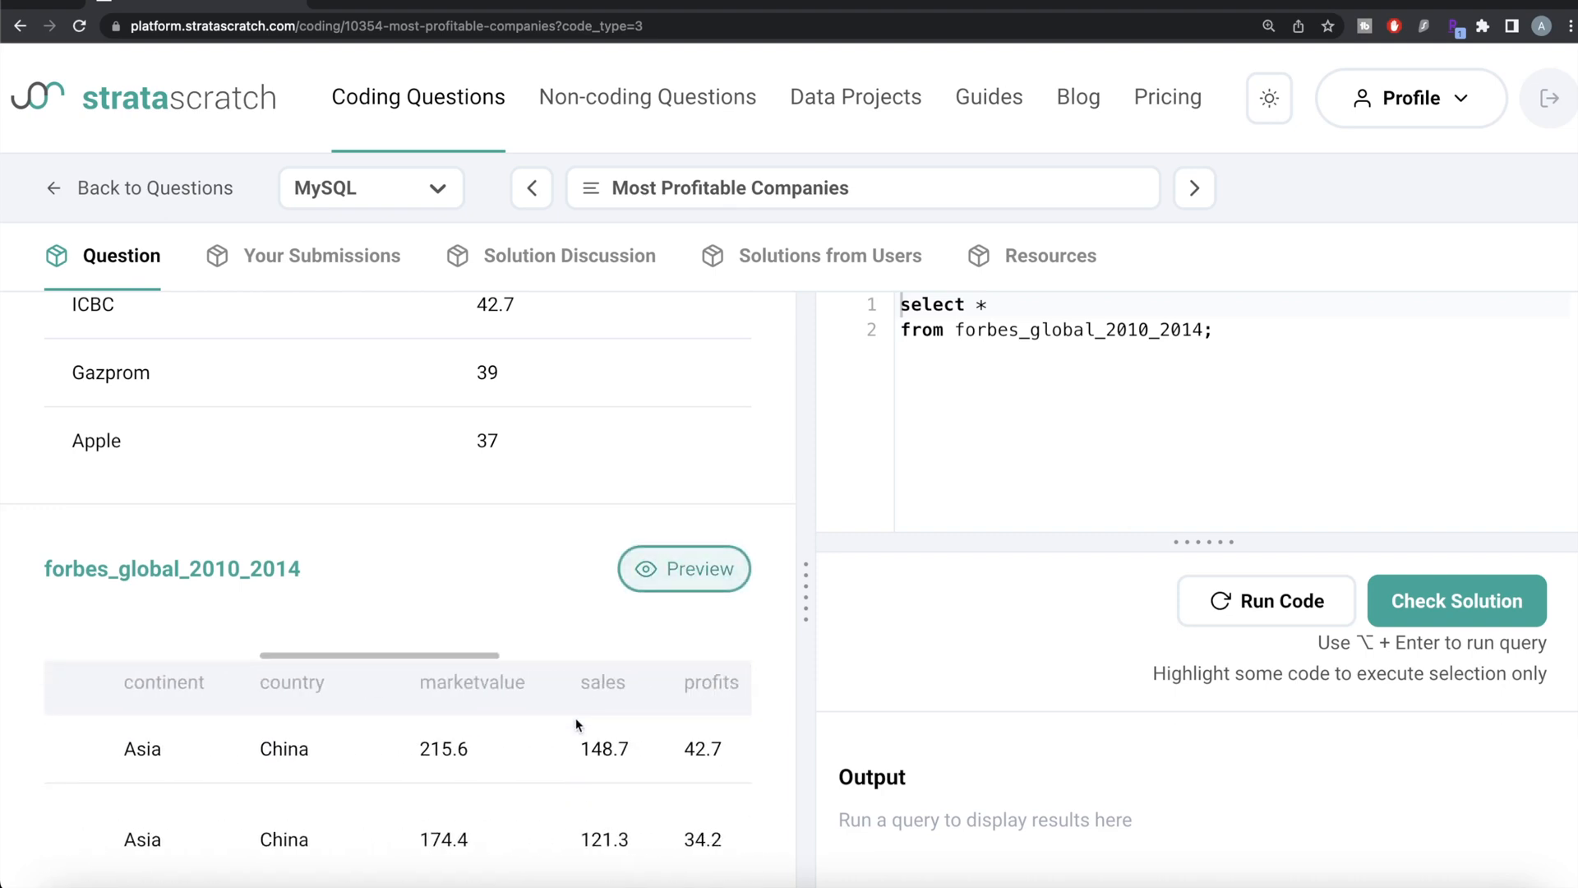
pyautogui.hscroll(5, 617, 736)
pyautogui.hscroll(3, 618, 735)
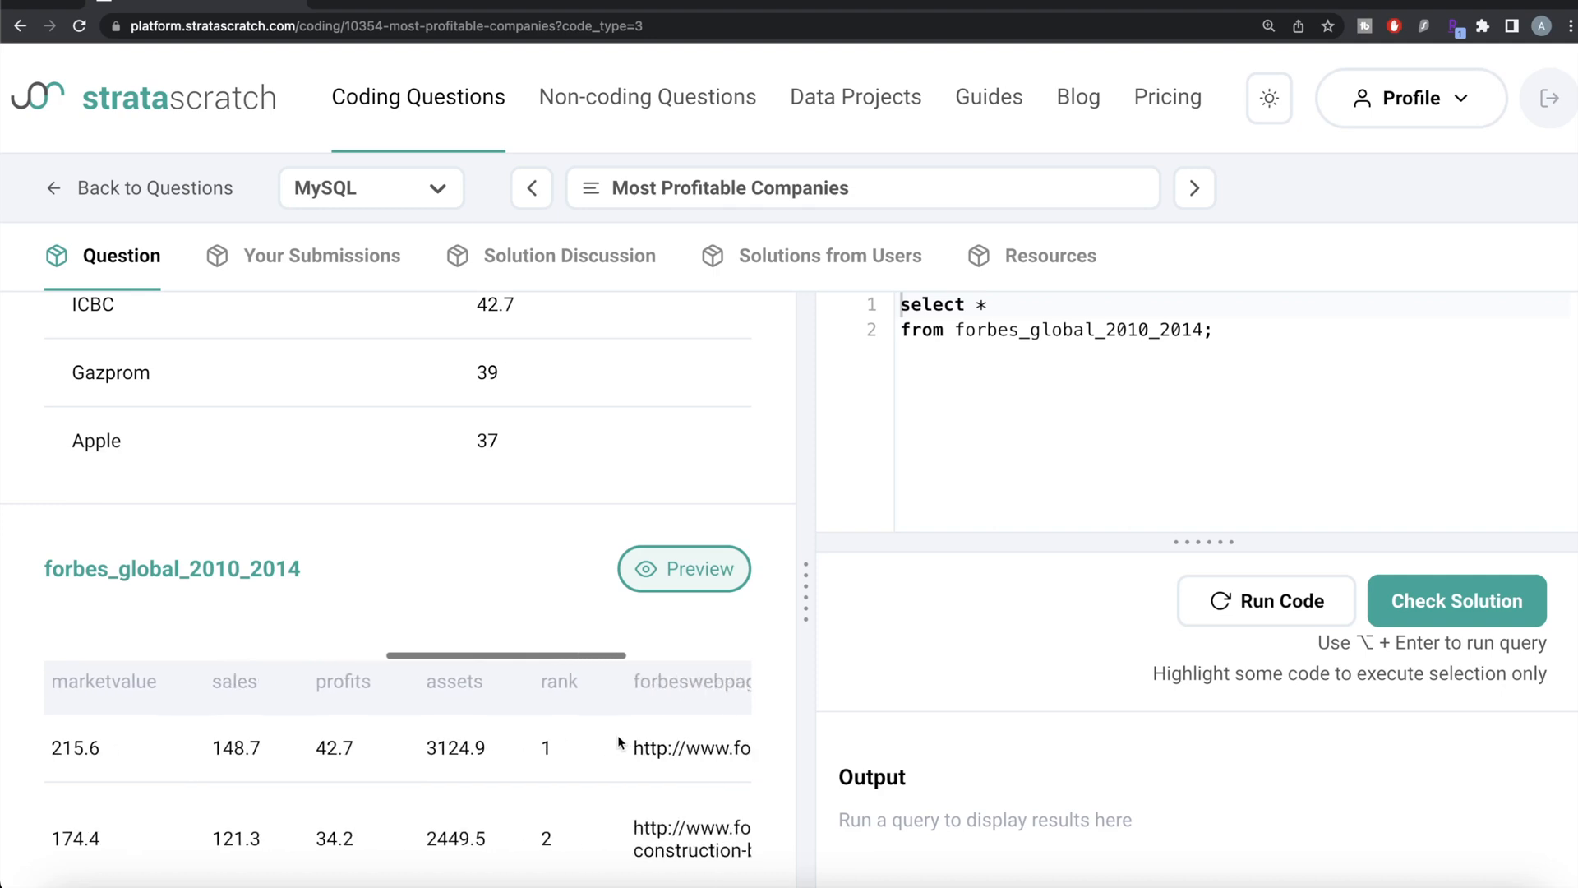
pyautogui.scroll(-5, 618, 736)
pyautogui.scroll(-3, 654, 752)
pyautogui.scroll(3, 687, 775)
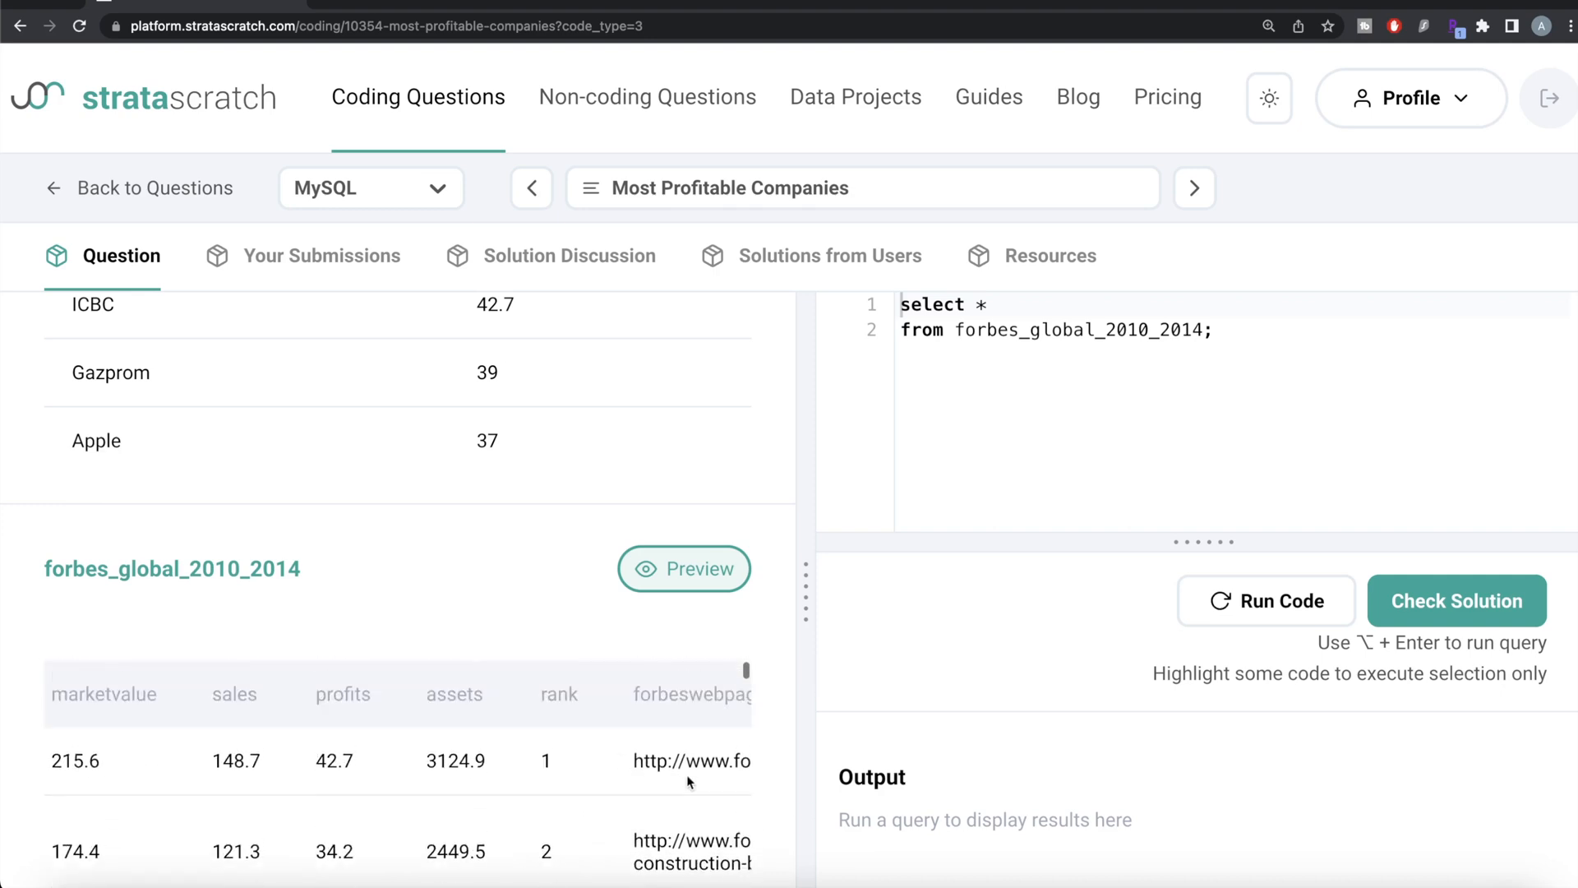
pyautogui.scroll(5, 436, 475)
pyautogui.scroll(3, 436, 475)
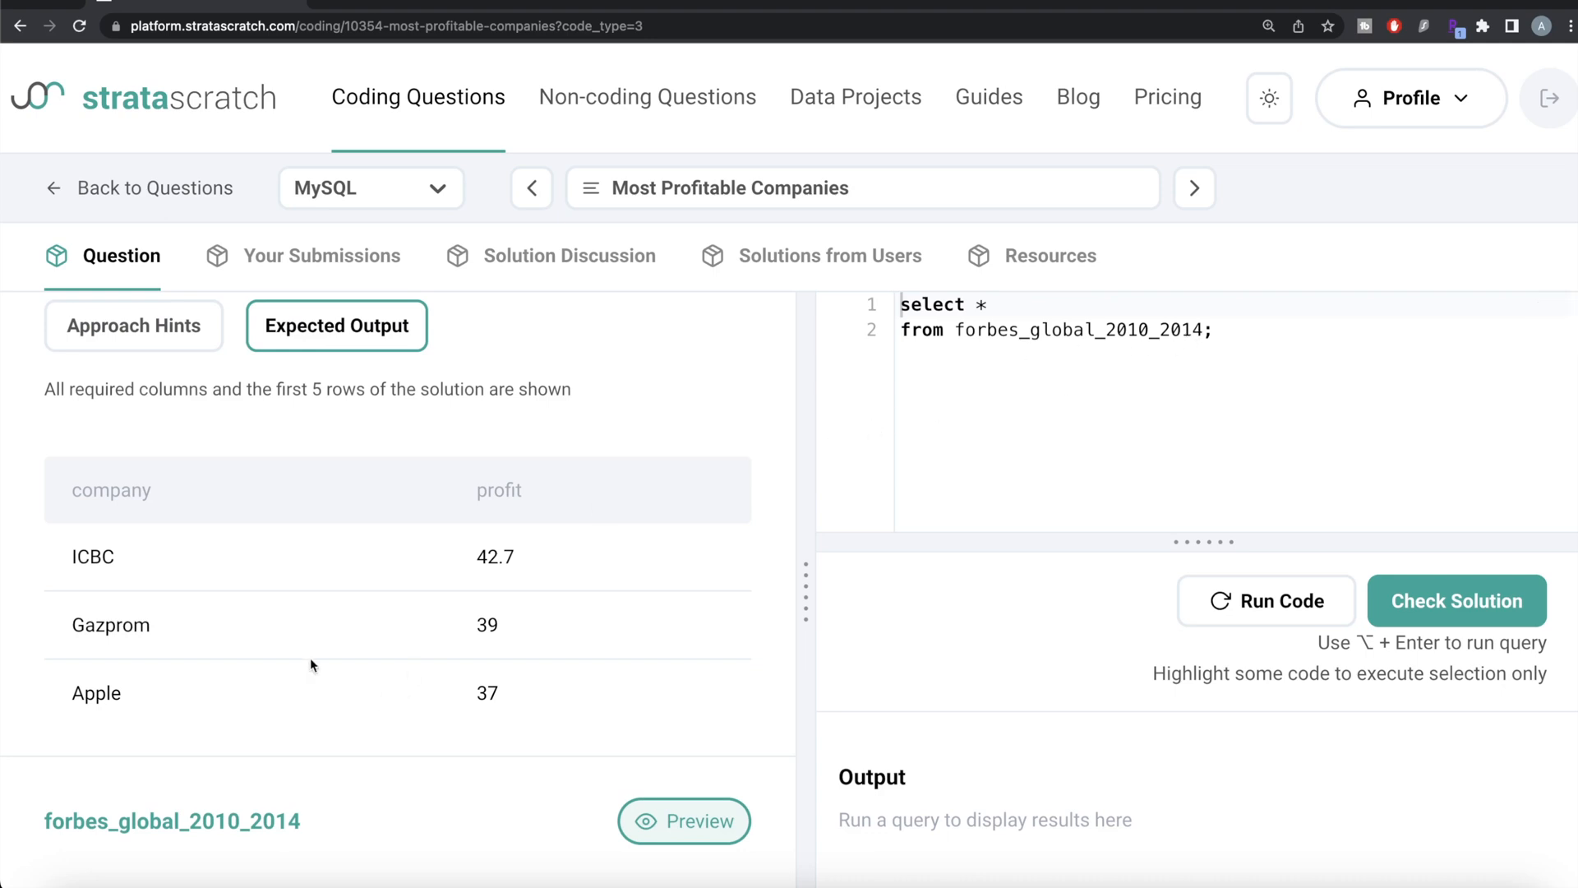
pyautogui.moveTo(1024, 371)
pyautogui.click(1024, 318)
# Step: Select company, profits with ORDER BY profits DESC and run the MySQL query
pyautogui.press('BackSpace')
pyautogui.write('company,')
pyautogui.write(' profits')
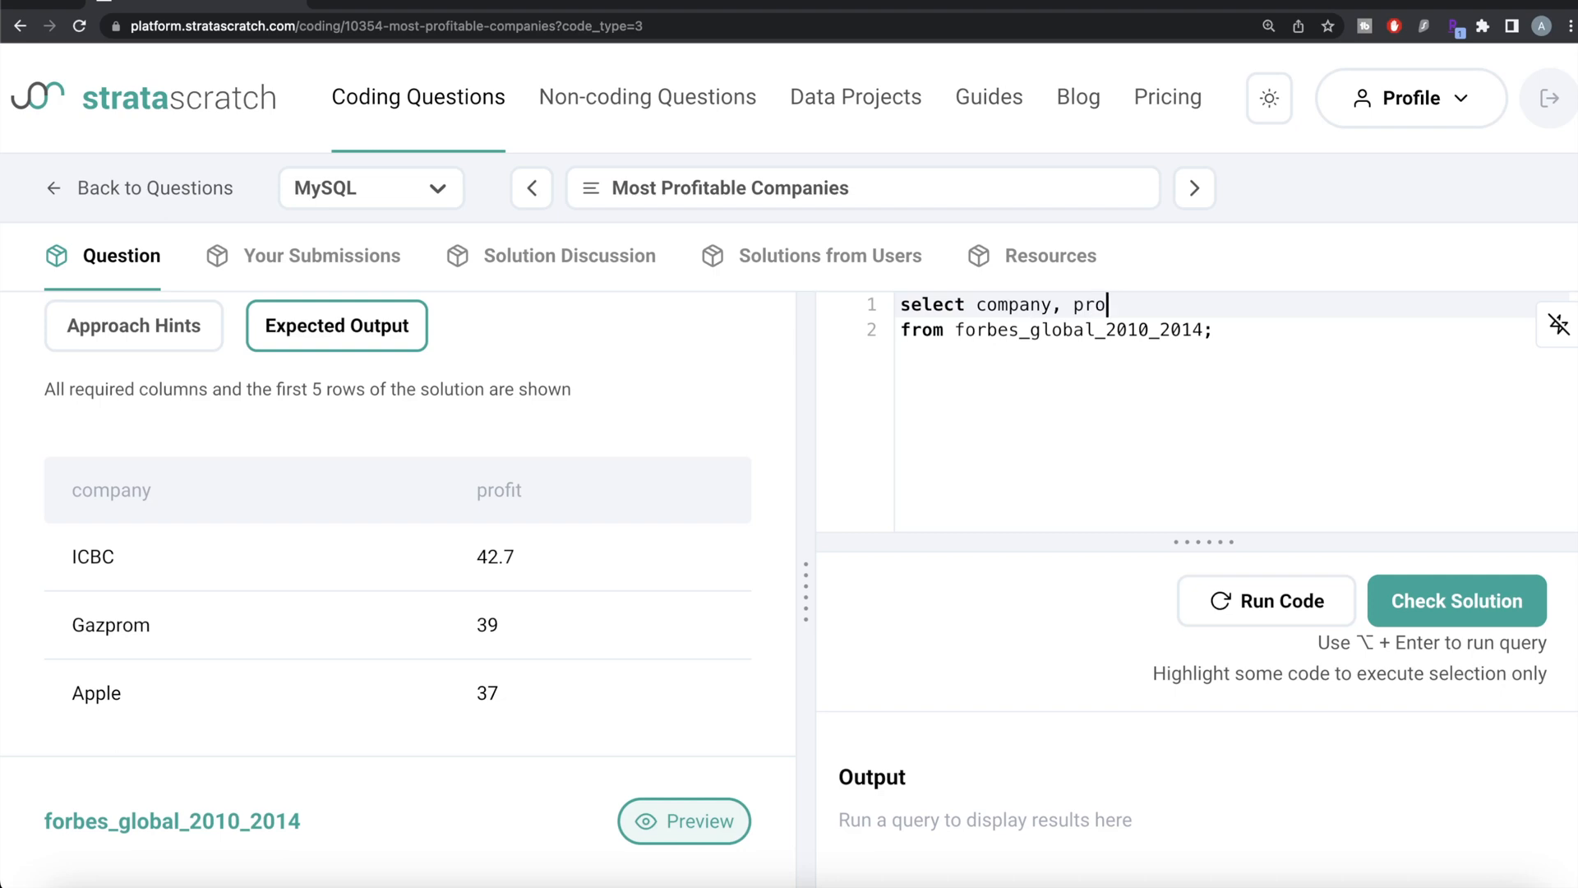
pyautogui.click(1205, 329)
pyautogui.press('Return')
pyautogui.write('ORDER BY ')
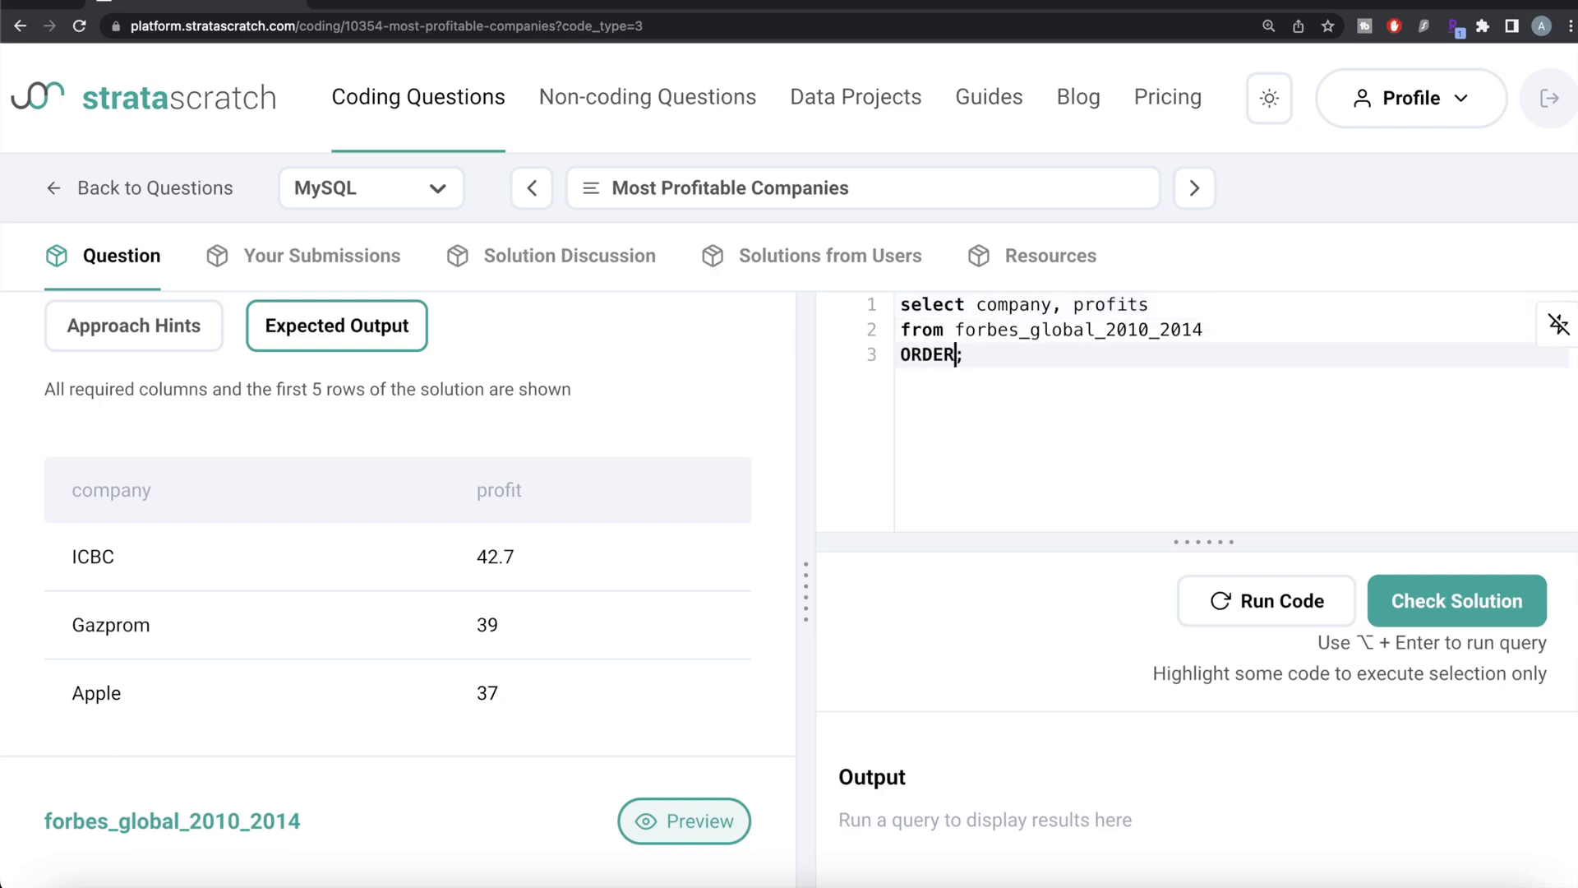
pyautogui.write('profit')
pyautogui.write('s')
pyautogui.scroll(-5, 601, 651)
pyautogui.scroll(-2, 601, 651)
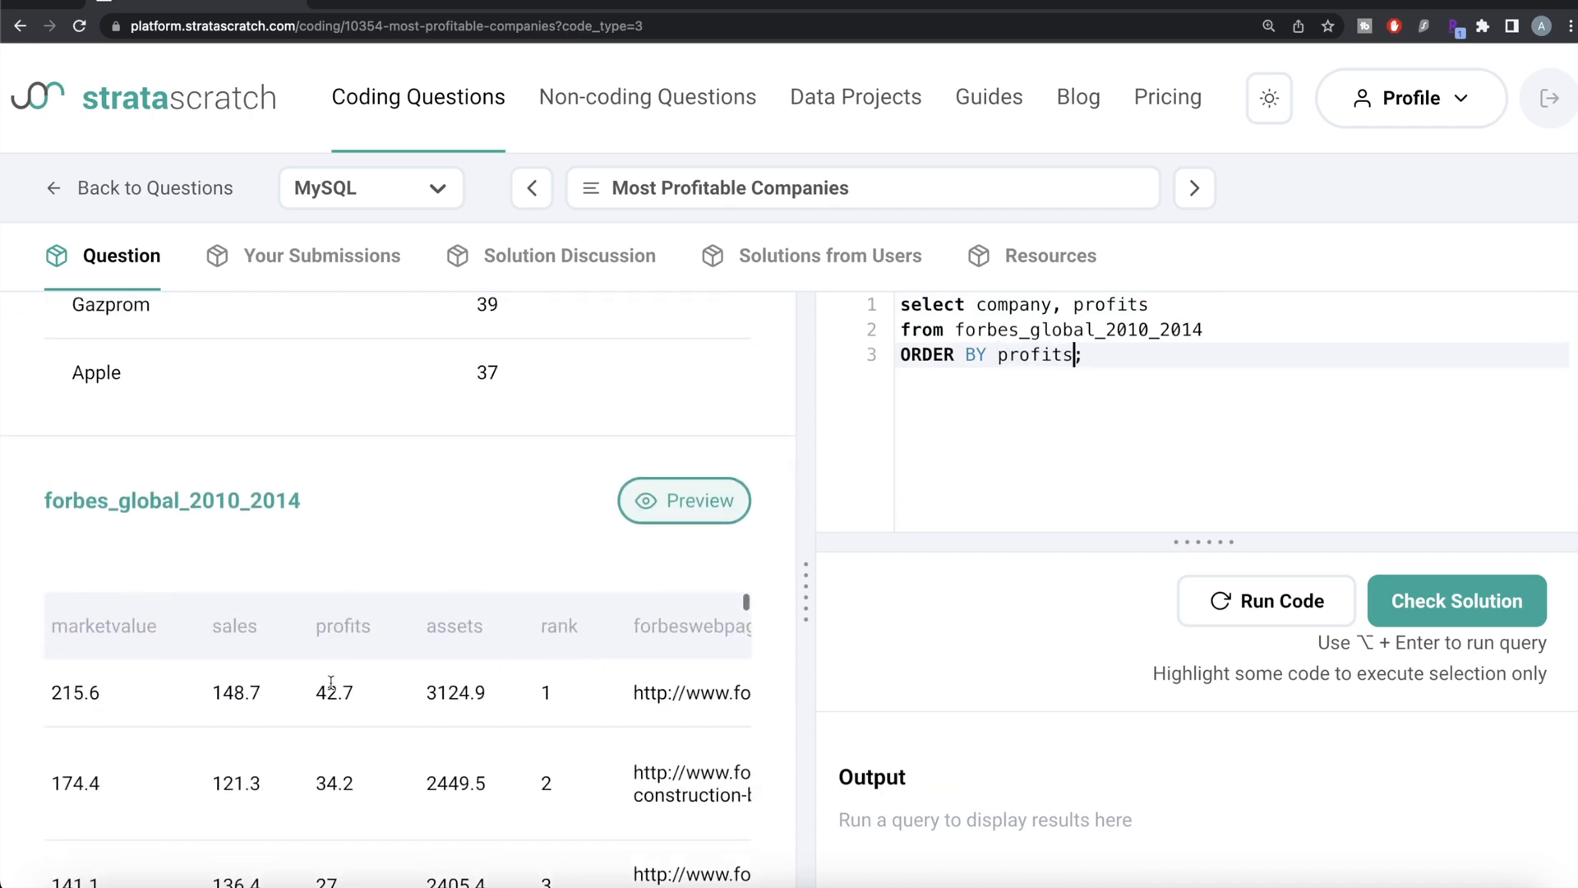
pyautogui.write('D')
pyautogui.write('ESC')
pyautogui.click(1282, 602)
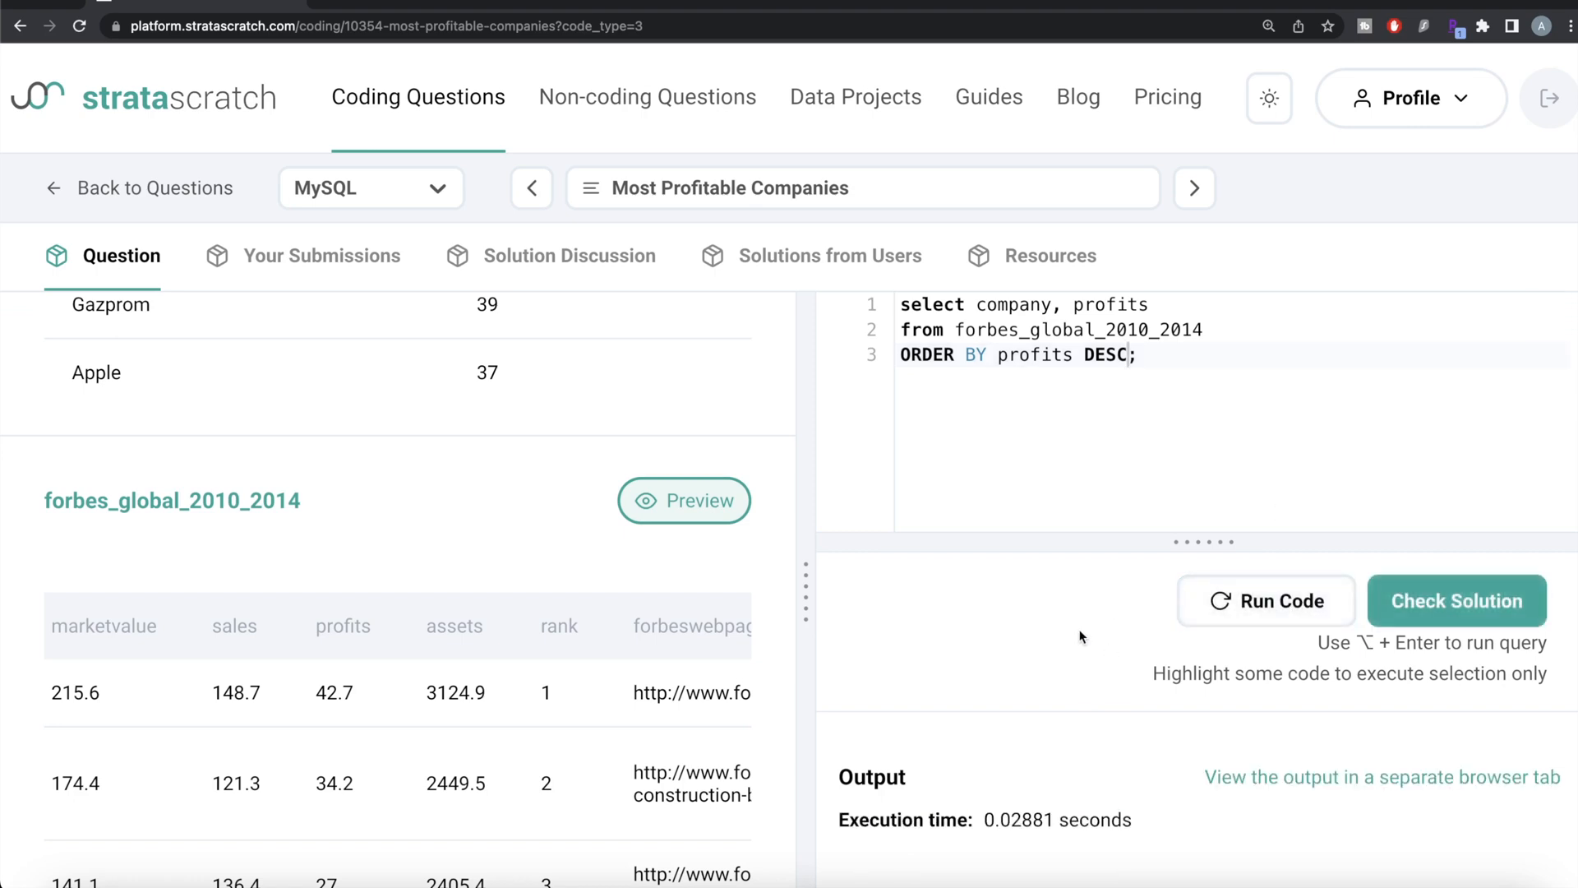
pyautogui.scroll(-3, 1052, 622)
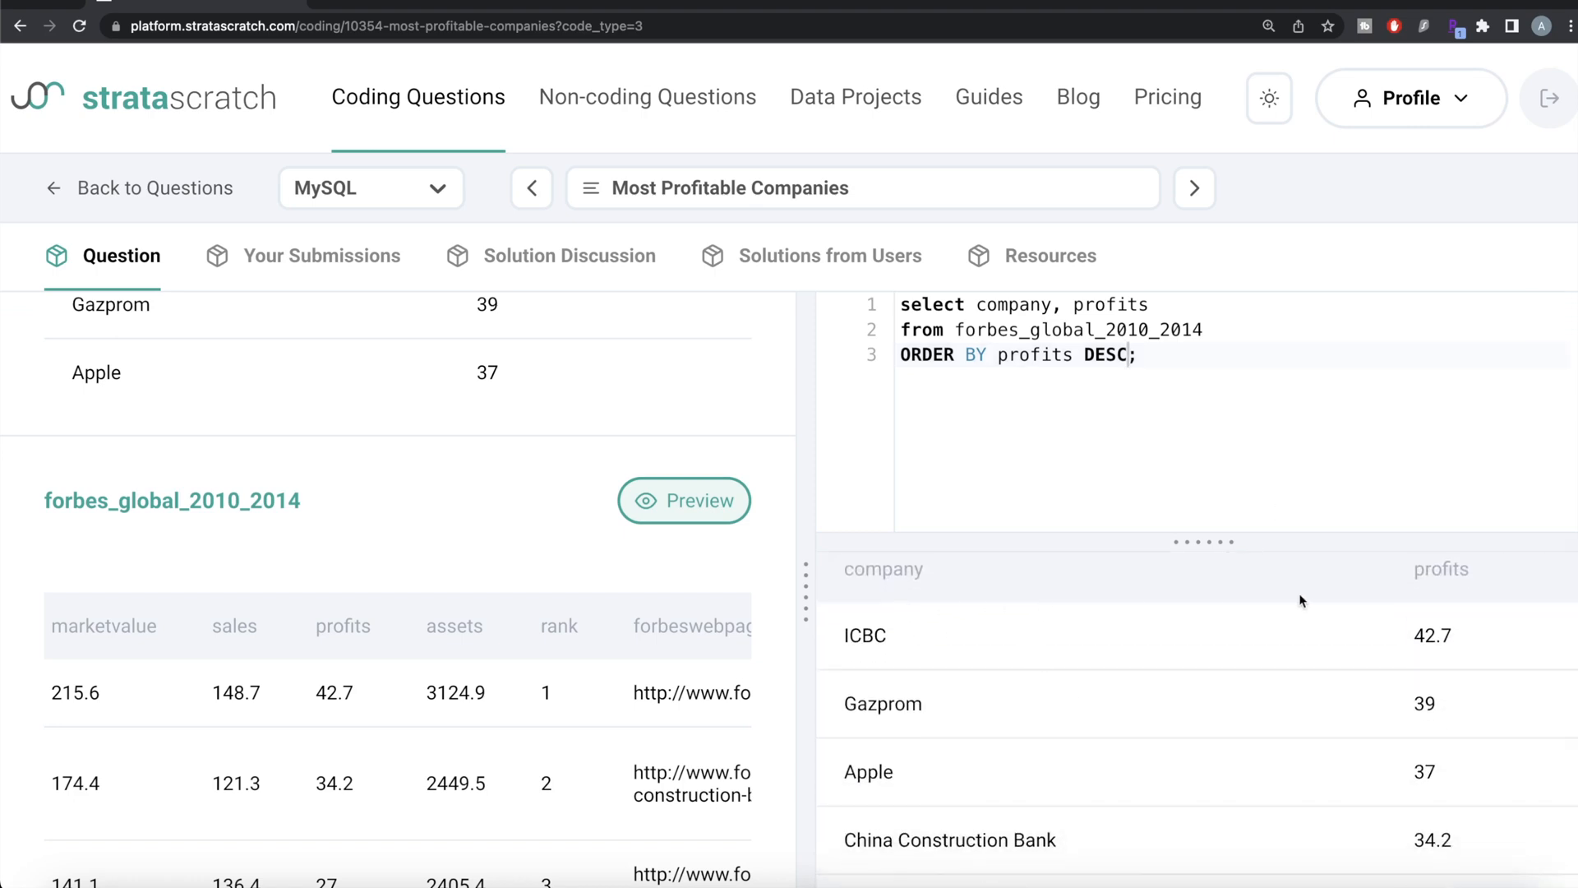
pyautogui.scroll(-2, 1284, 713)
pyautogui.scroll(-2, 1284, 713)
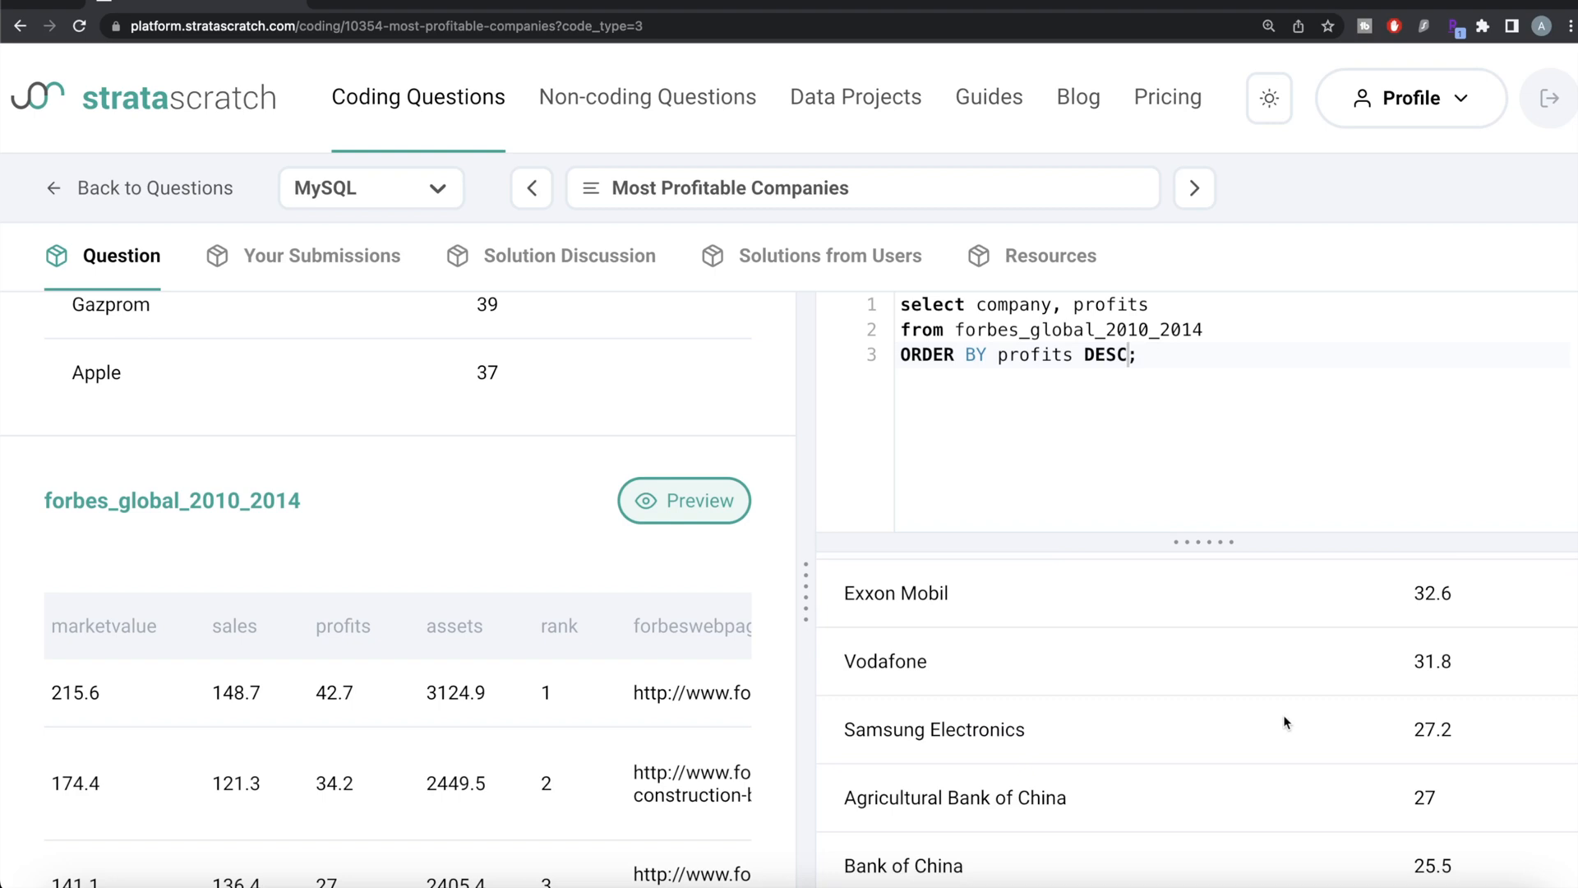
pyautogui.scroll(2, 1284, 714)
pyautogui.scroll(2, 1284, 715)
pyautogui.scroll(1, 1284, 715)
pyautogui.scroll(3, 1284, 714)
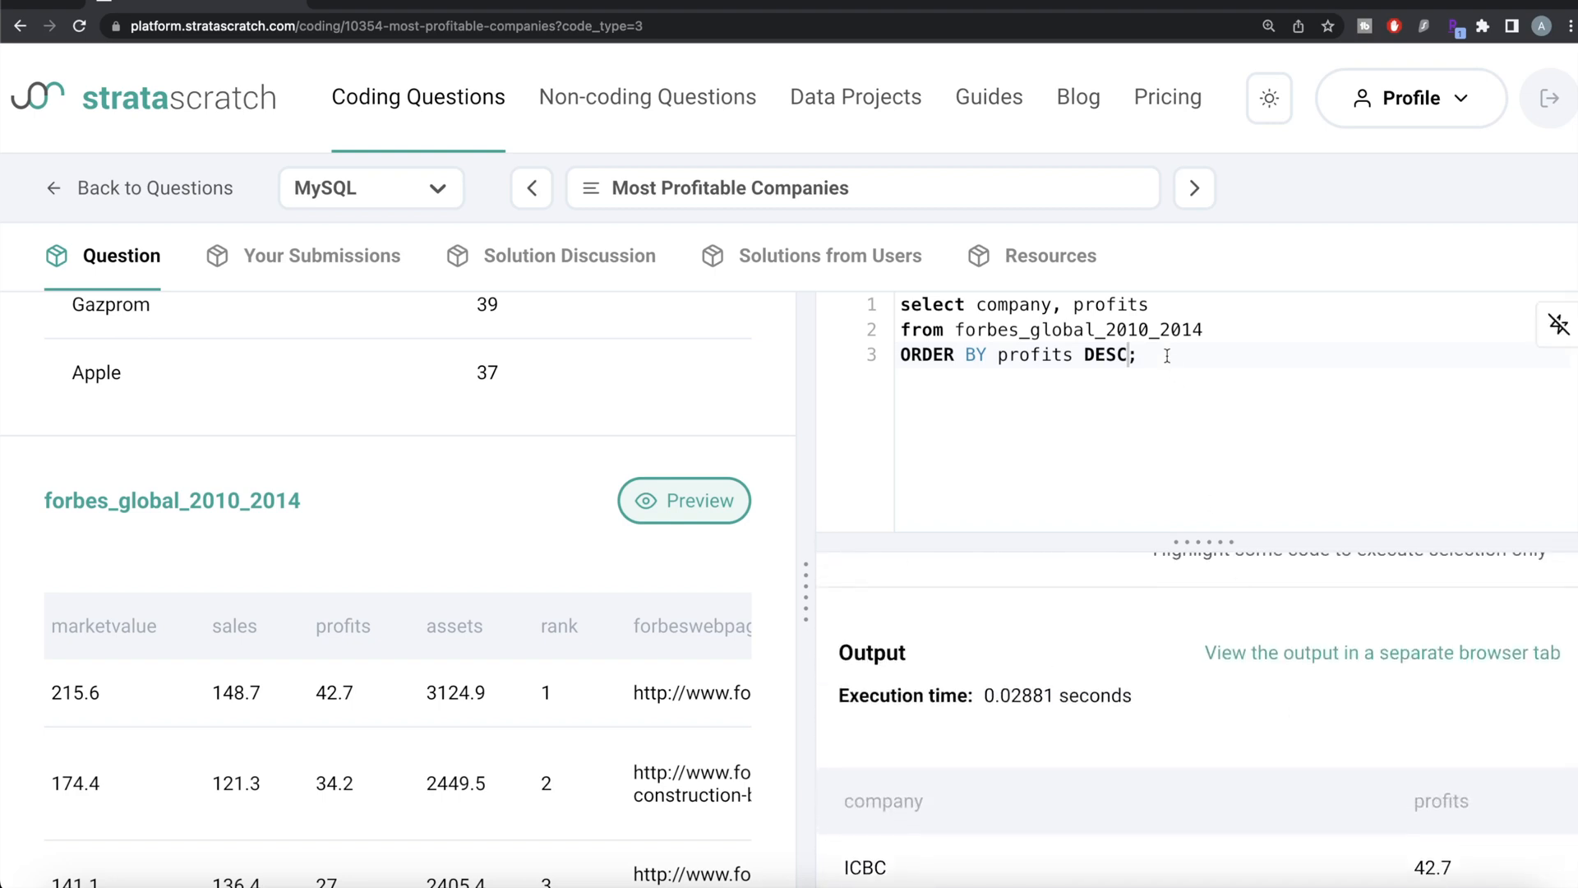
# Step: Add LIMIT 3 to the query and run it to return only ICBC, Gazprom and Apple
pyautogui.click(1128, 354)
pyautogui.press('Return')
pyautogui.write('L;')
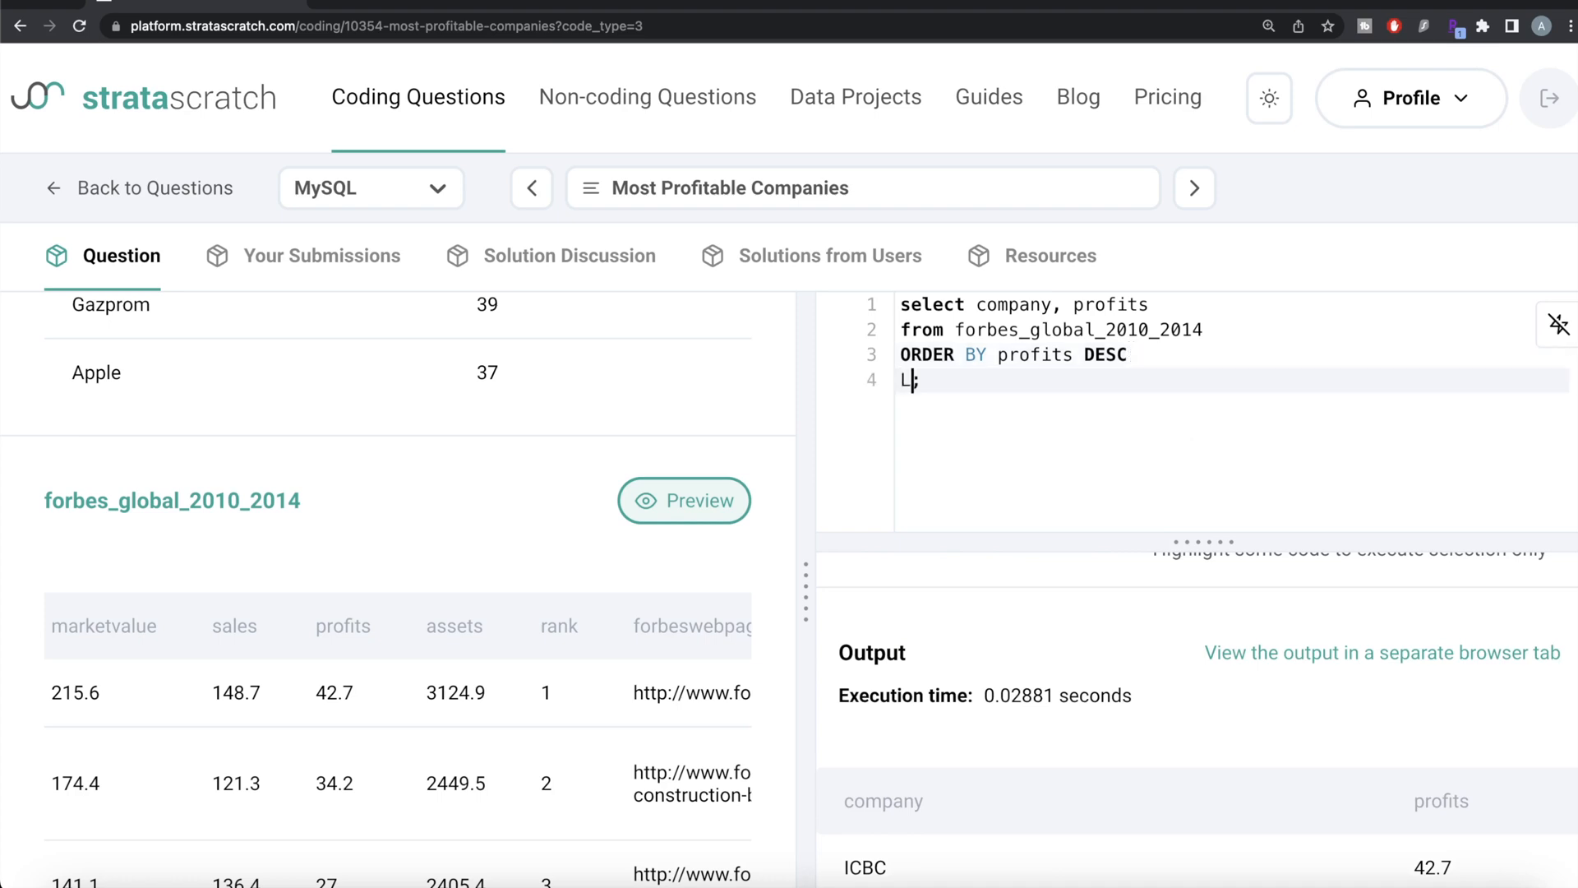
pyautogui.write('LIMIT 3')
pyautogui.scroll(2, 1135, 625)
pyautogui.click(1250, 601)
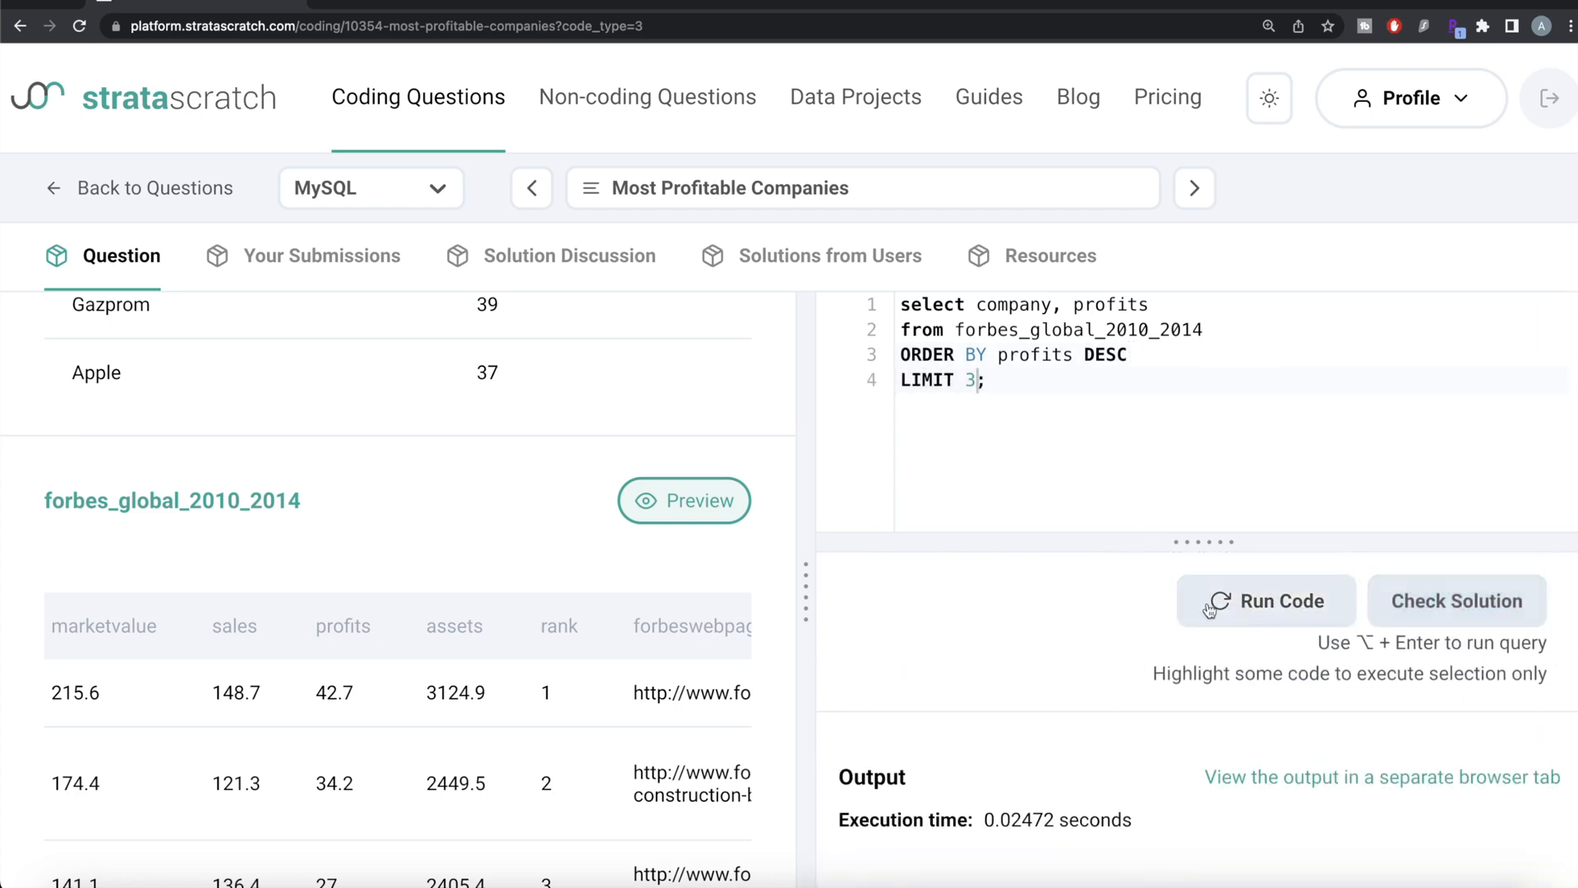
pyautogui.scroll(-3, 1073, 621)
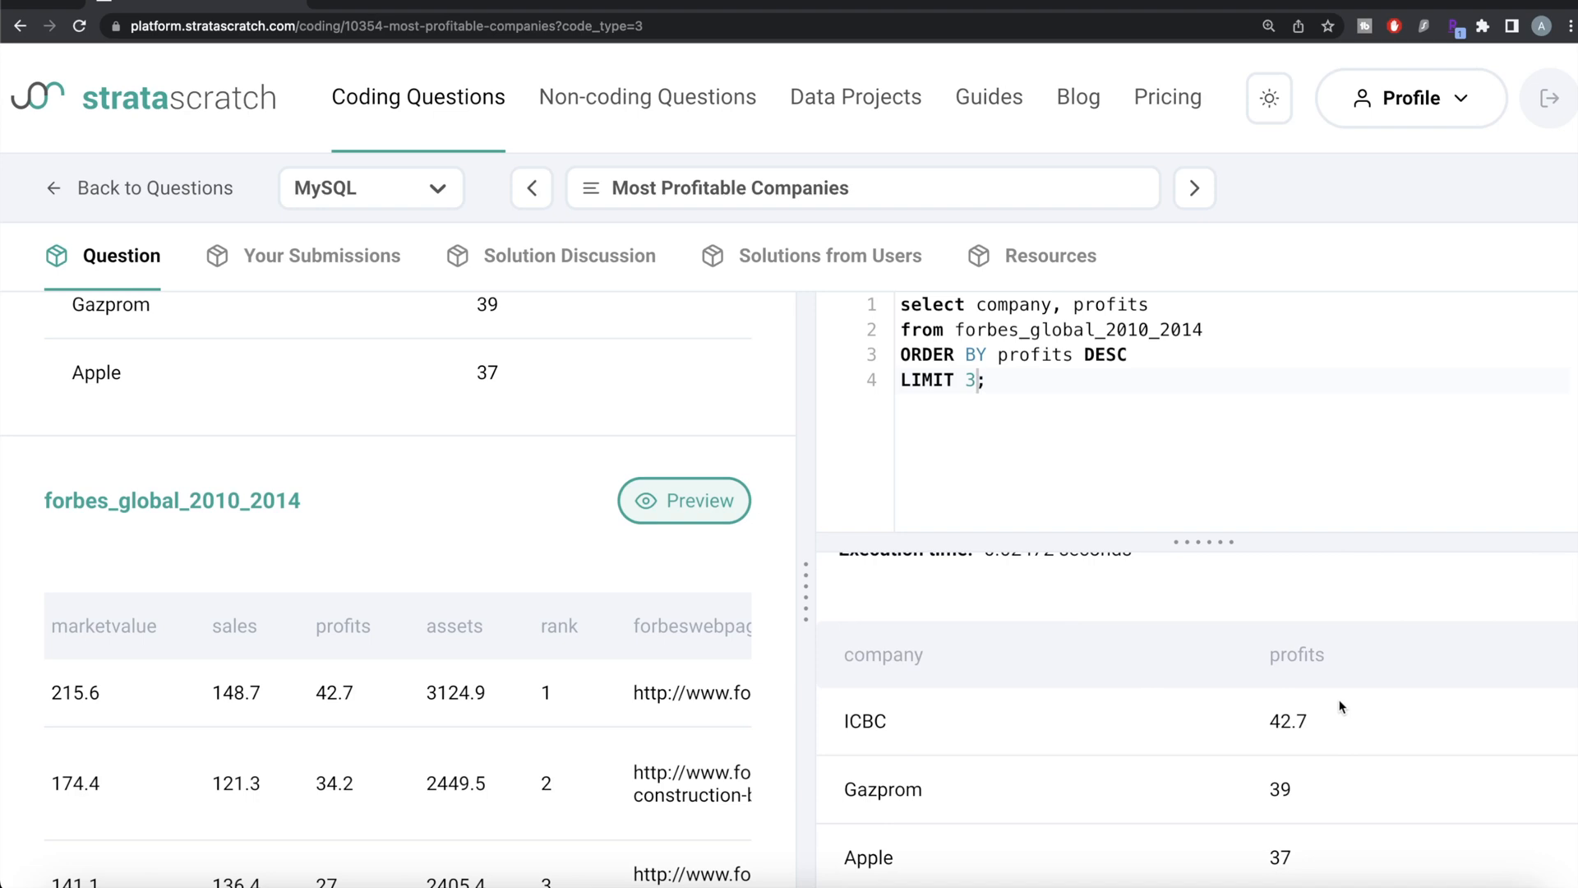
pyautogui.scroll(-5, 451, 672)
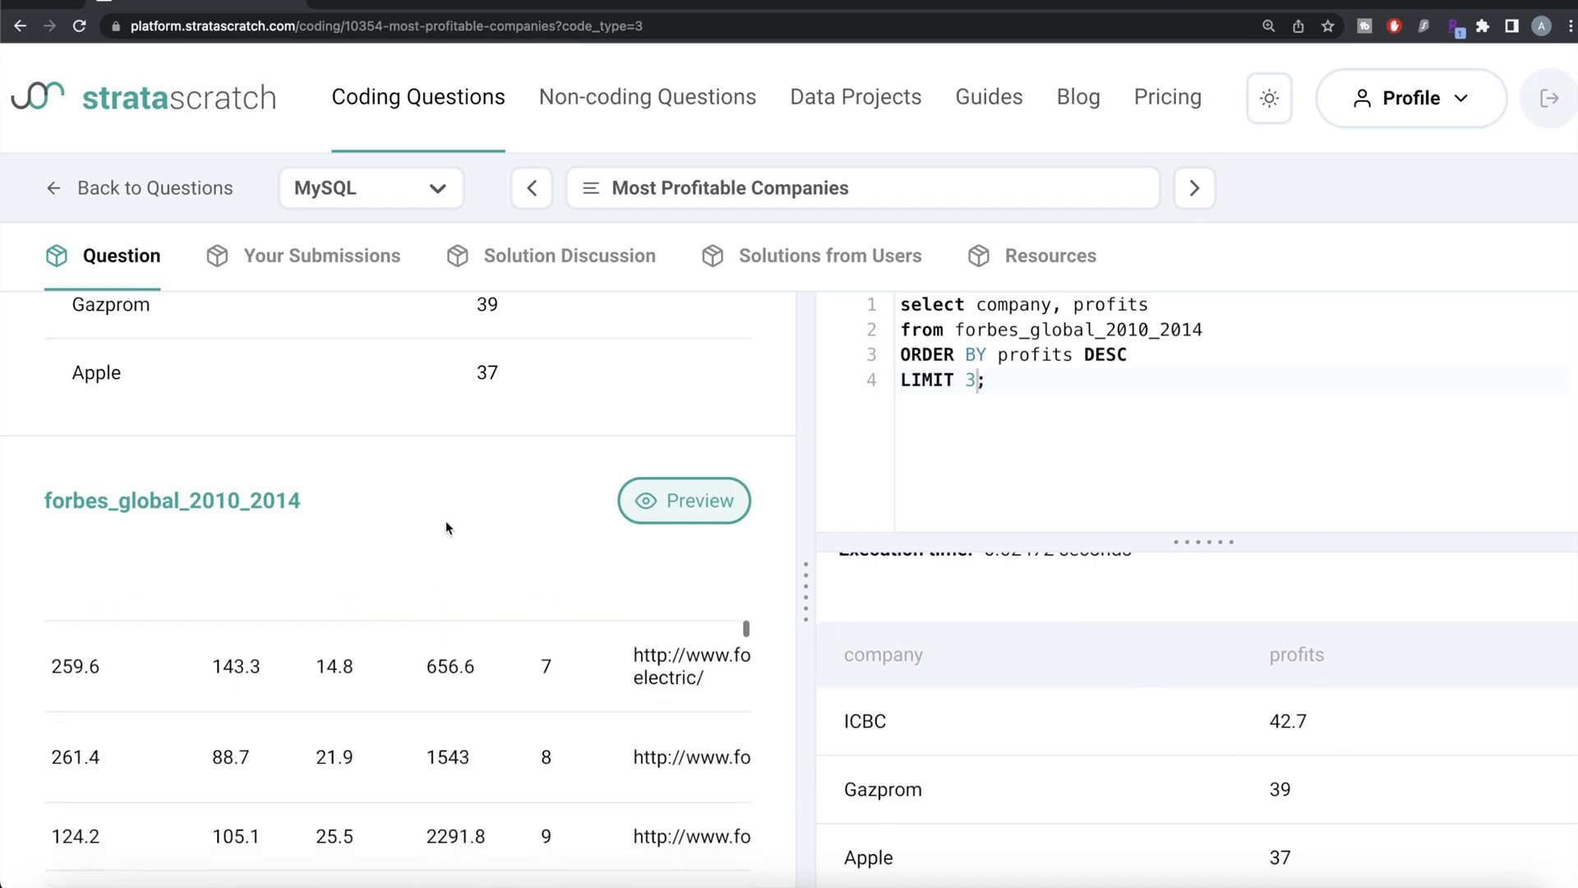
pyautogui.scroll(5, 447, 527)
pyautogui.scroll(2, 447, 527)
pyautogui.scroll(-1, 446, 527)
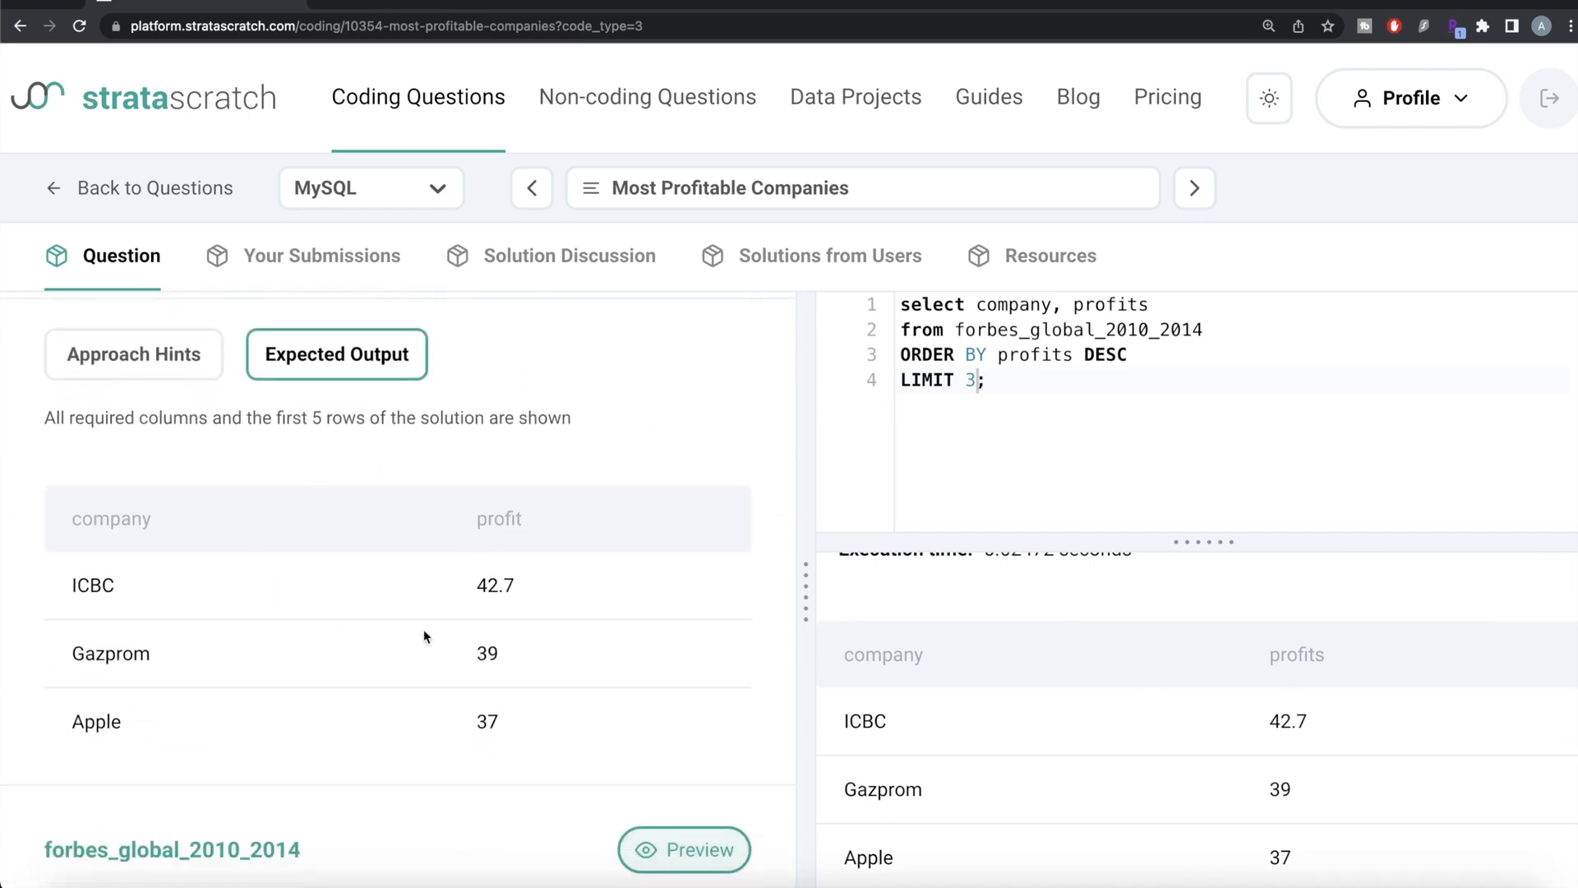
pyautogui.scroll(5, 1076, 726)
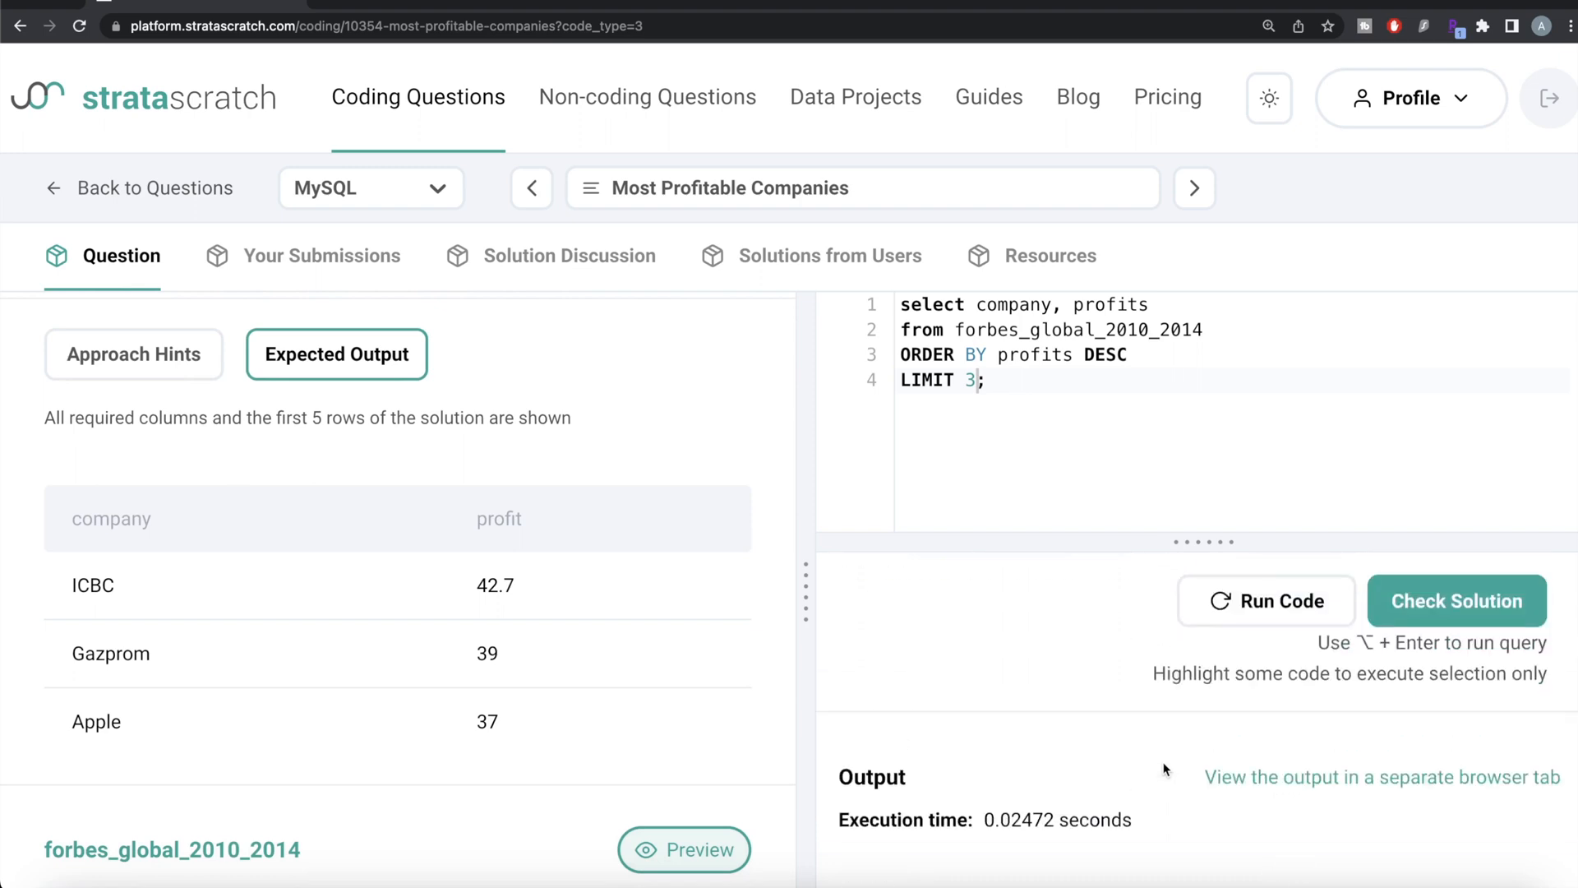
# Step: Check the MySQL solution so the question is marked solved
pyautogui.click(1448, 604)
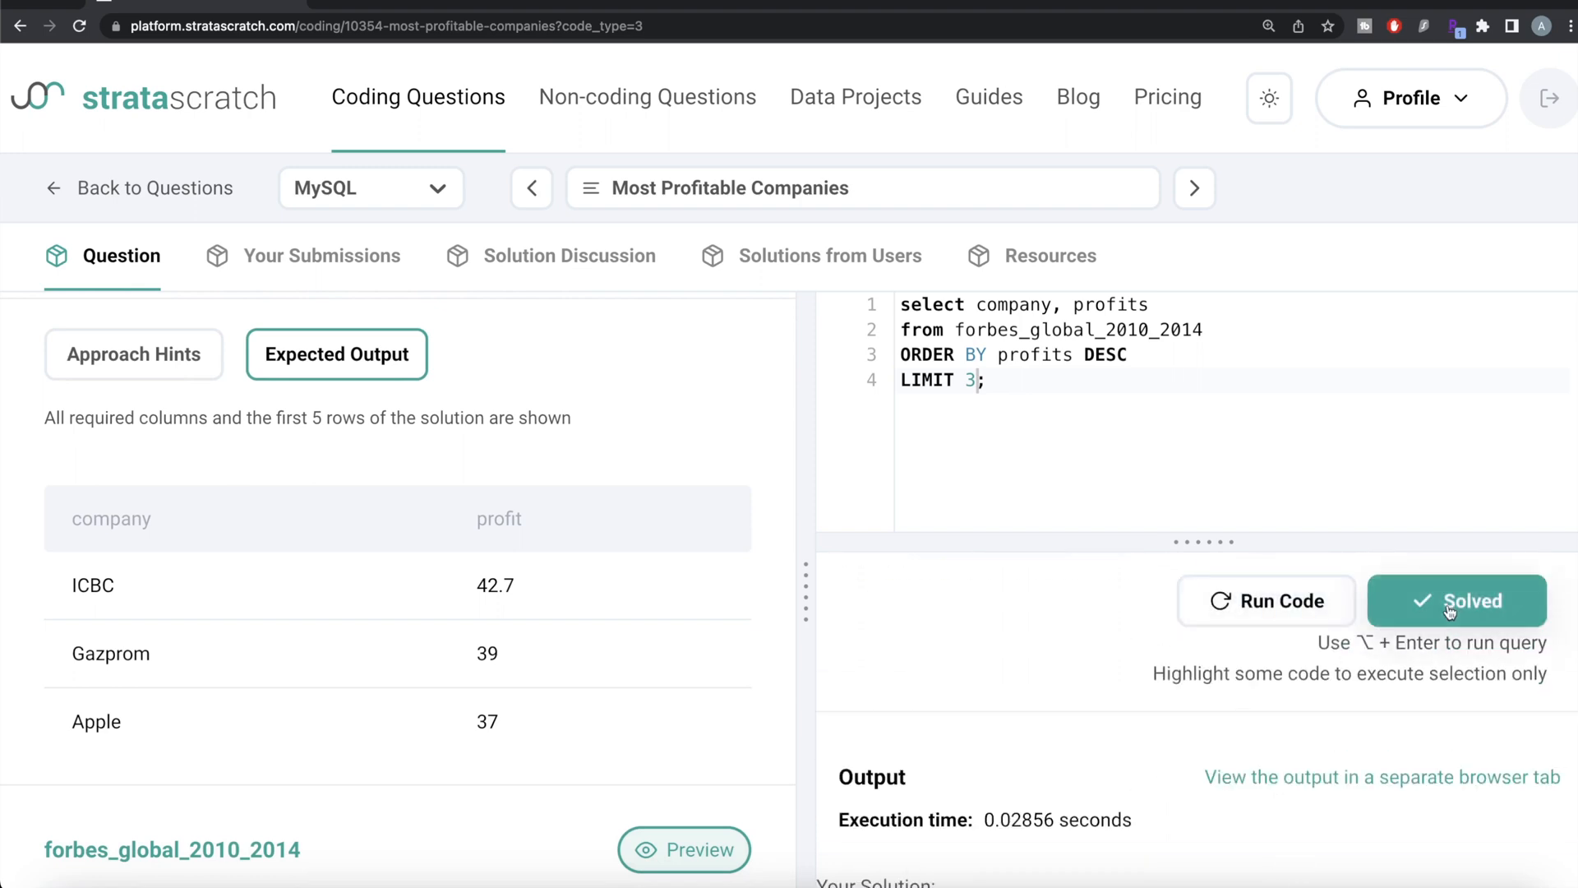
pyautogui.scroll(-3, 1349, 743)
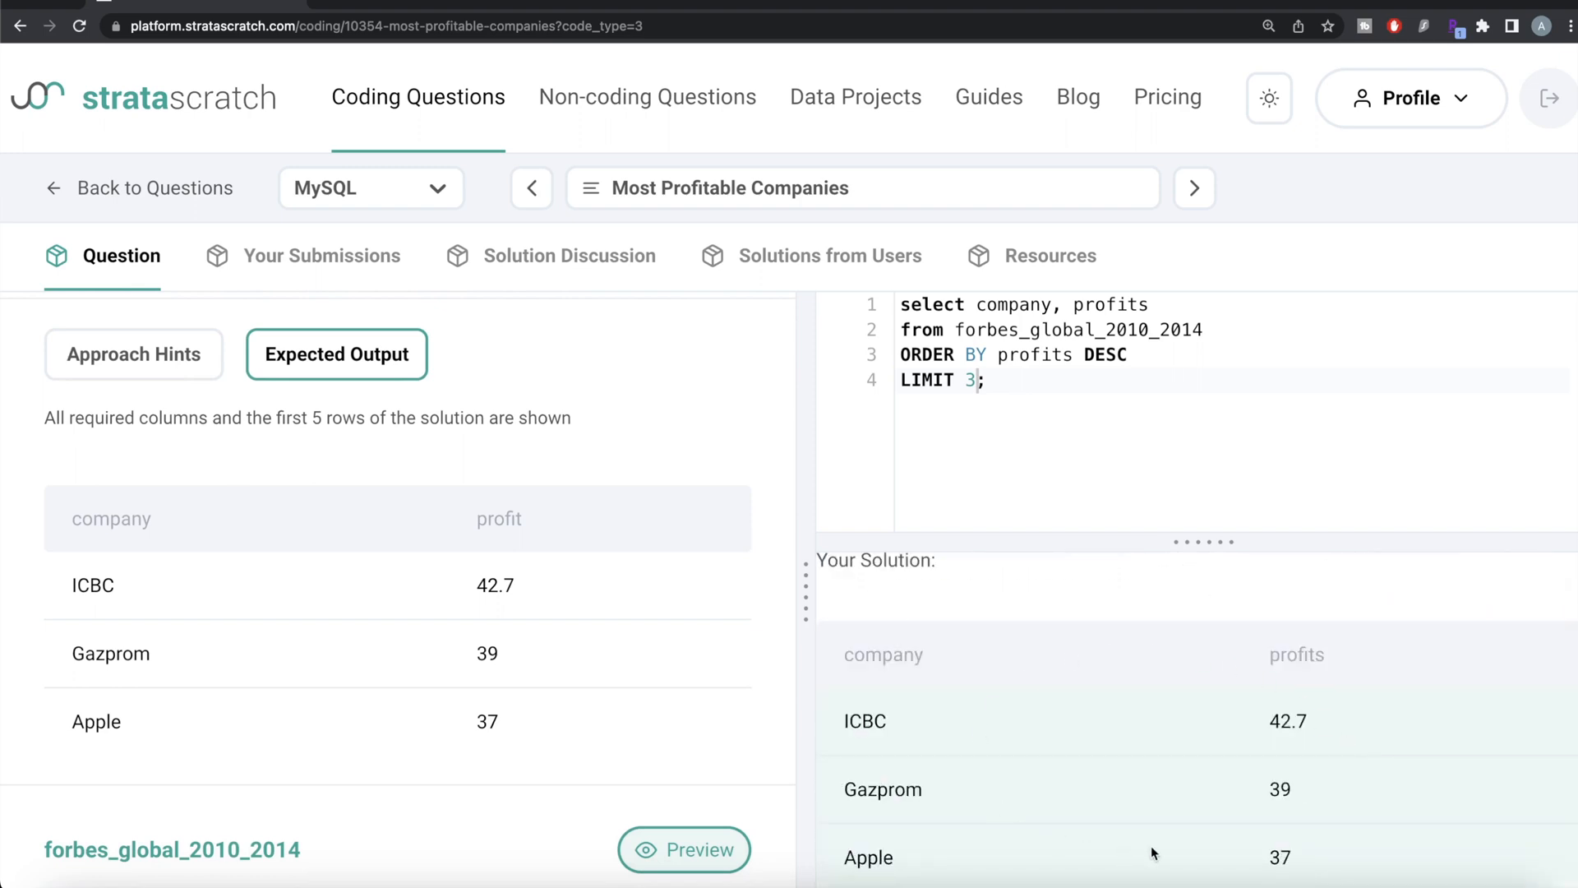
pyautogui.scroll(3, 1081, 659)
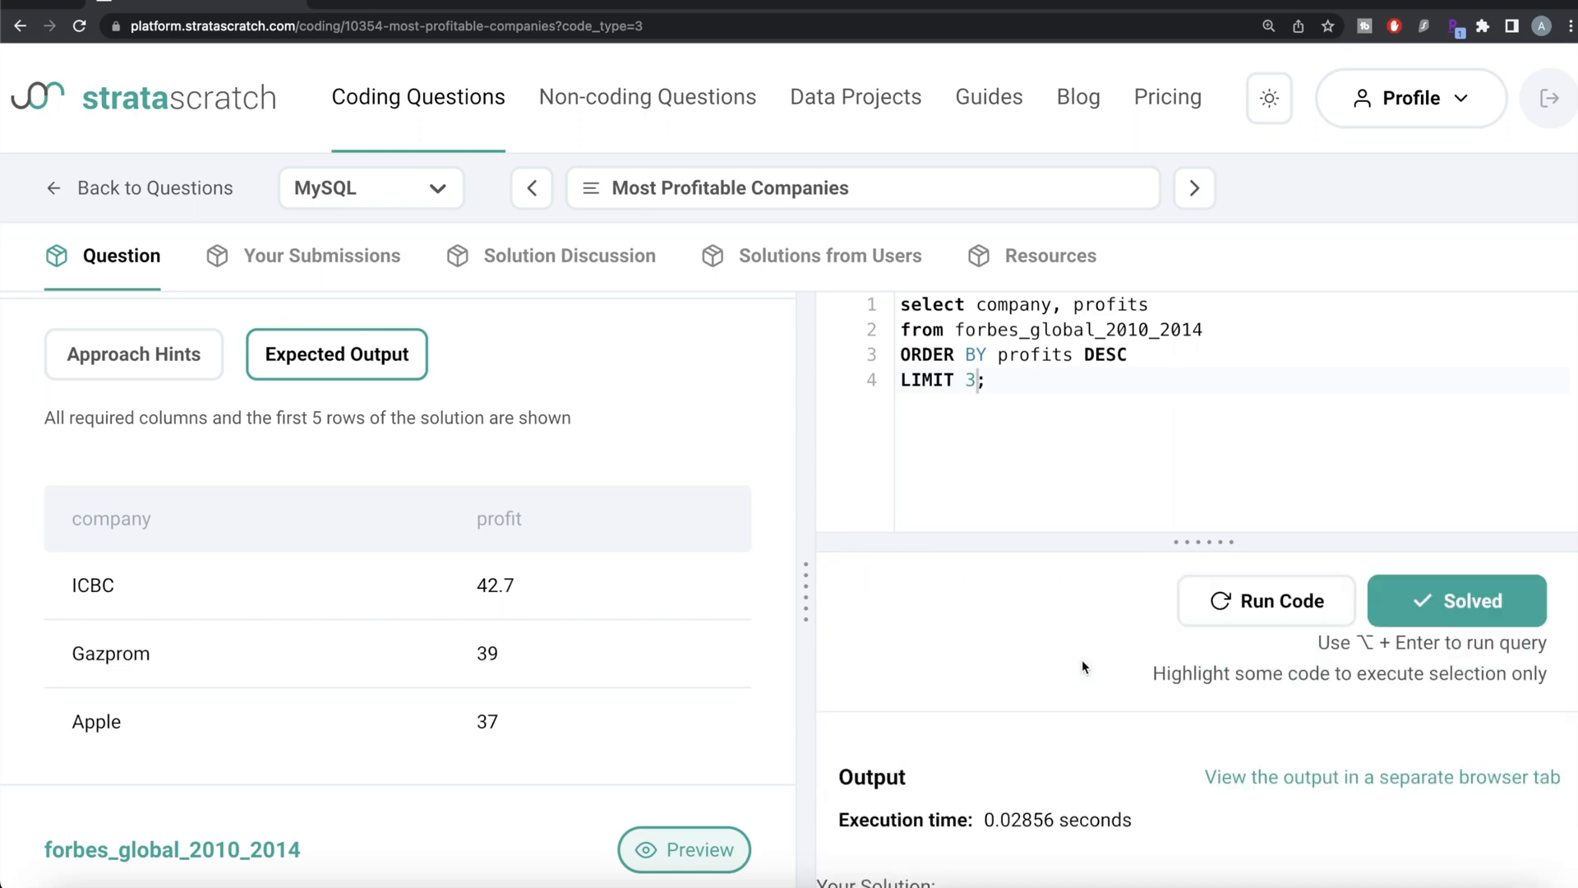
pyautogui.scroll(5, 631, 409)
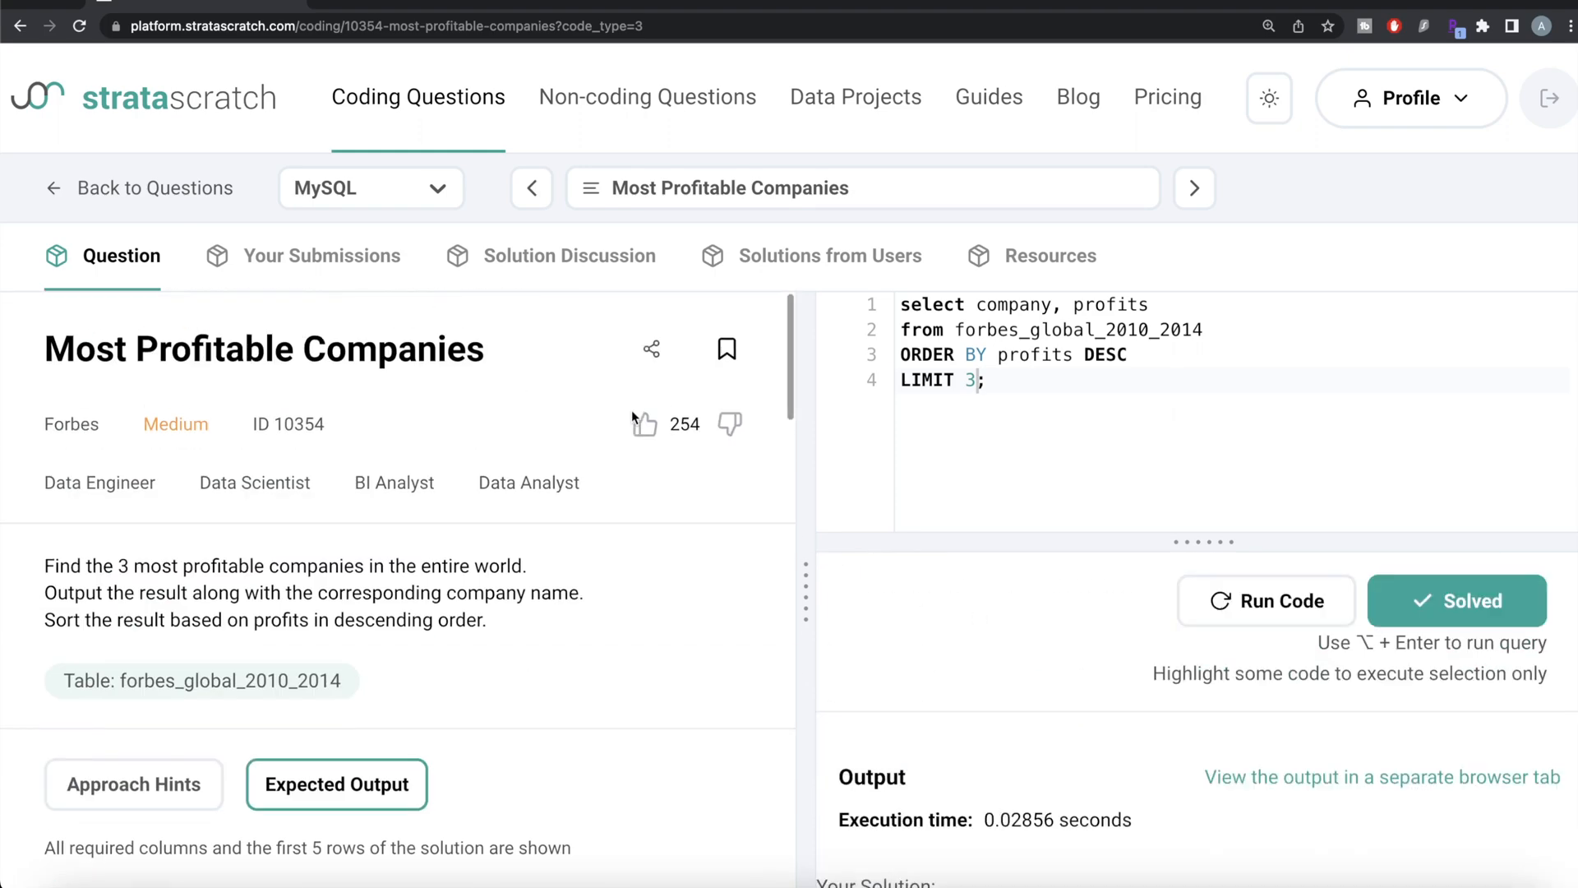